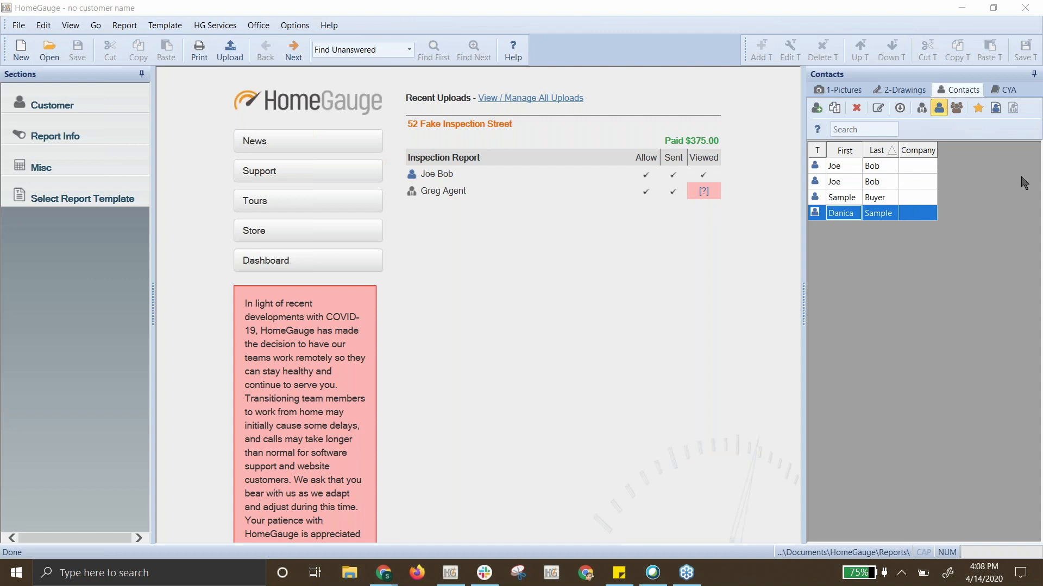
Create a copy of the 5/17/2017 report from the list of saved reports.
{"action": "left_click", "coordinate": [49, 52]}
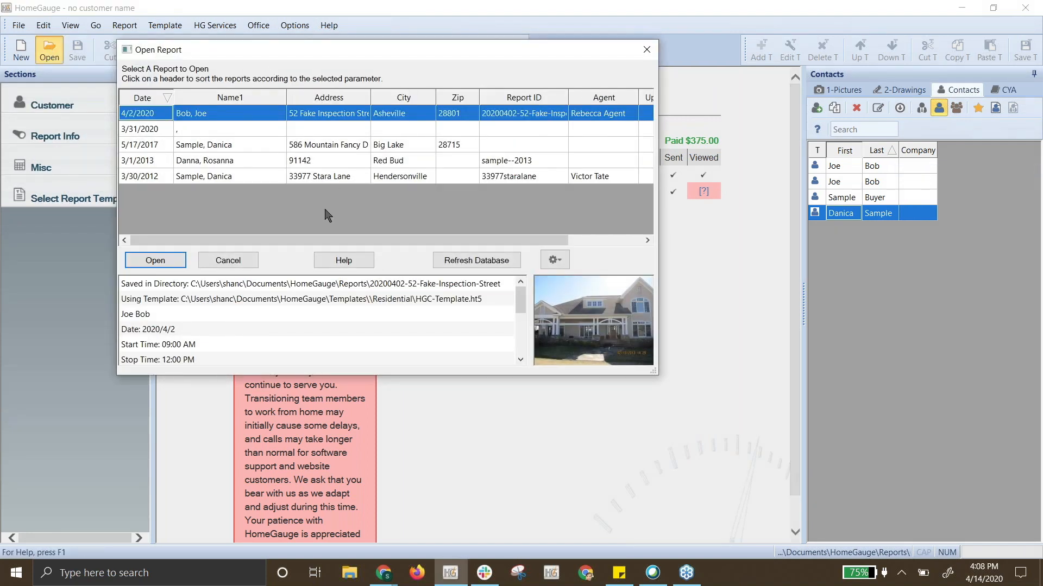
{"action": "left_click", "coordinate": [228, 146]}
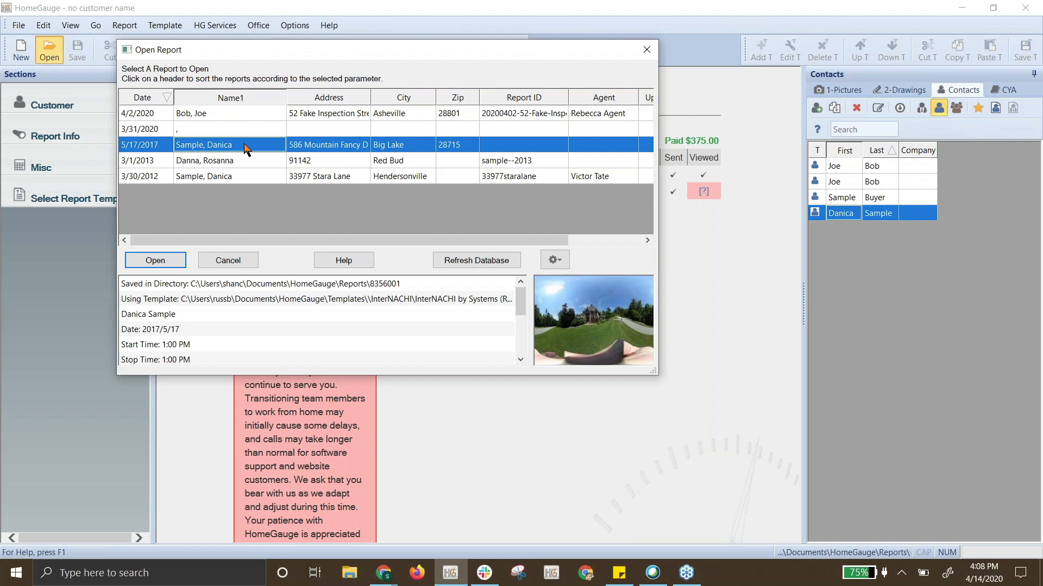
{"action": "left_click", "coordinate": [1028, 176]}
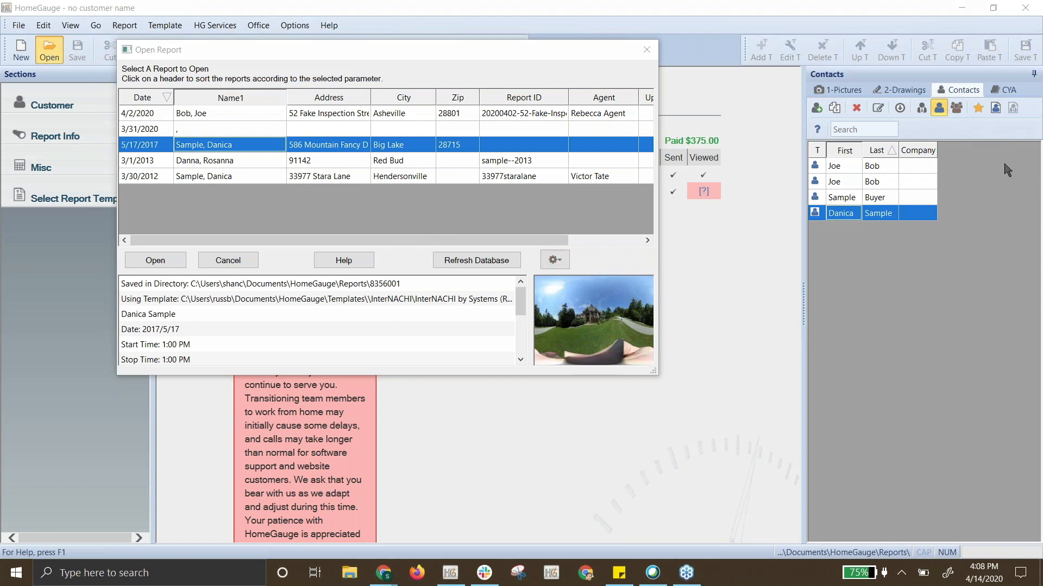
{"action": "left_click", "coordinate": [561, 261]}
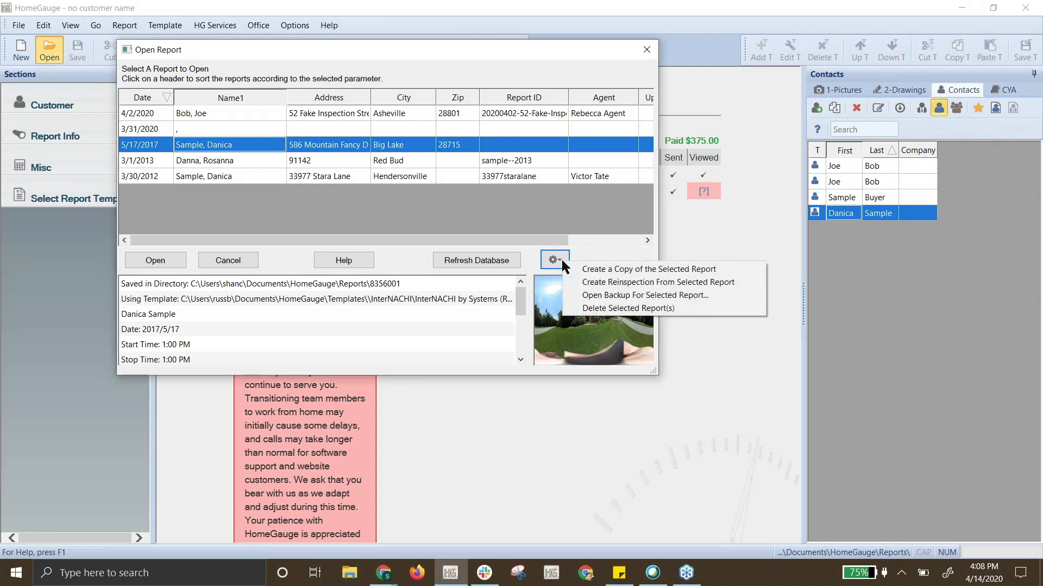
{"action": "left_click", "coordinate": [613, 273]}
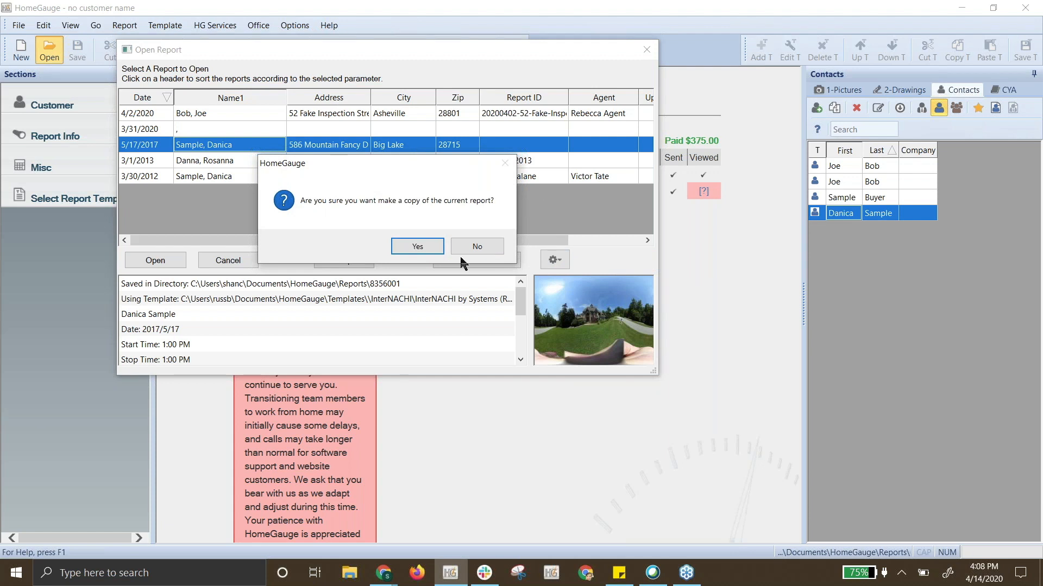
{"action": "left_click", "coordinate": [413, 244]}
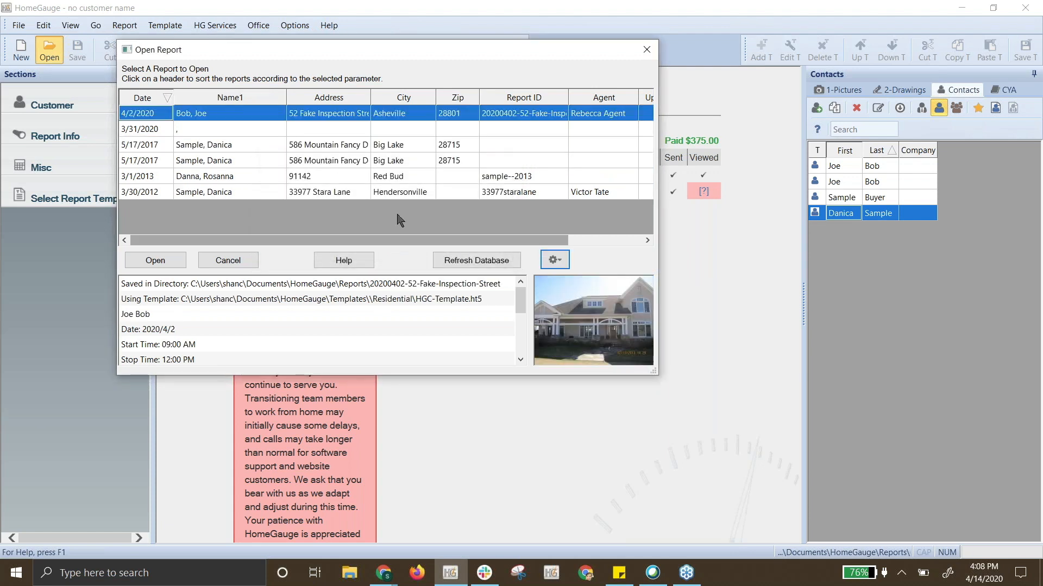
Compare the two 5/17/2017 reports by save directory and open the copy stored in folder 00000003.
{"action": "left_click", "coordinate": [243, 159]}
{"action": "left_click", "coordinate": [244, 145]}
{"action": "left_click", "coordinate": [244, 161]}
{"action": "left_click", "coordinate": [252, 142]}
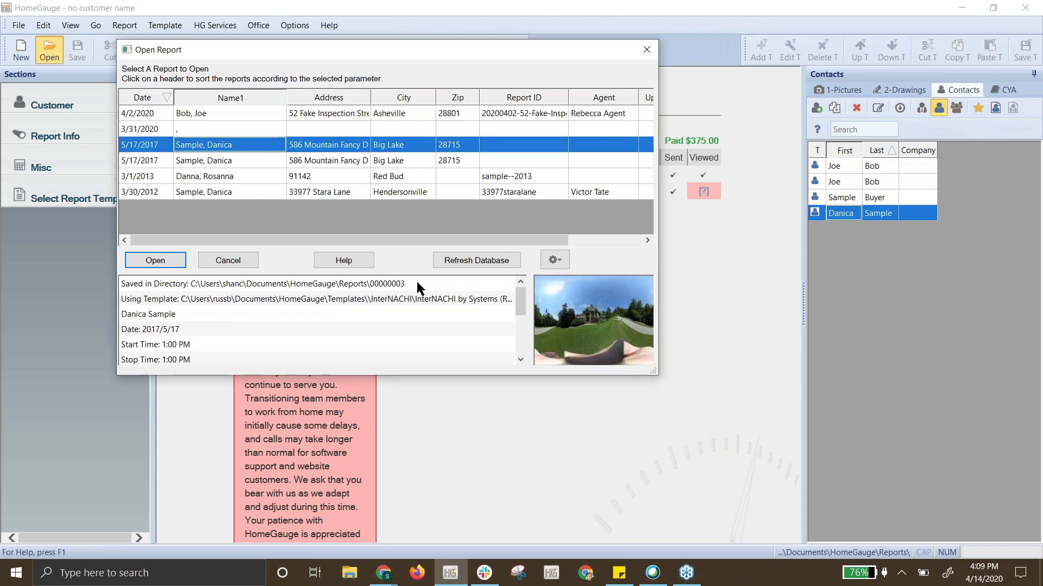
{"action": "left_click_drag", "start_coordinate": [473, 240], "coordinate": [308, 202]}
{"action": "left_click", "coordinate": [155, 260]}
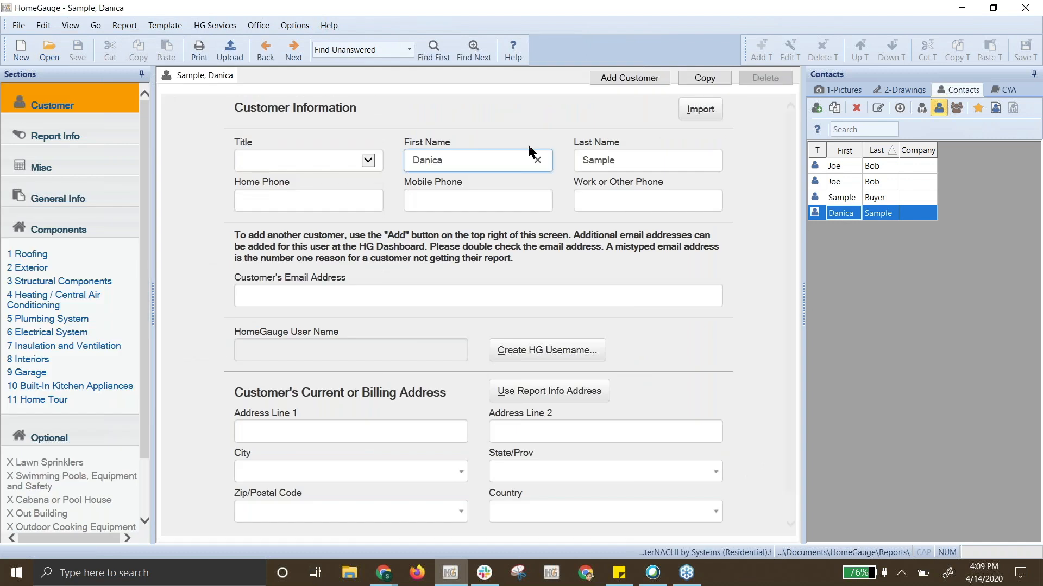
{"action": "left_click", "coordinate": [1031, 198]}
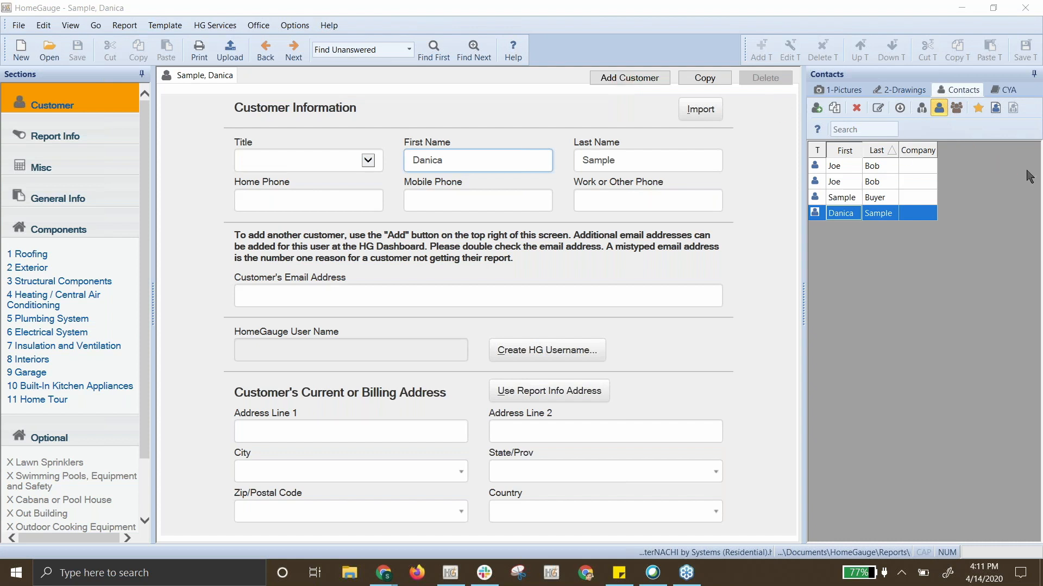
Add a blank customer to the report and remove the original customer.
{"action": "left_click", "coordinate": [655, 80]}
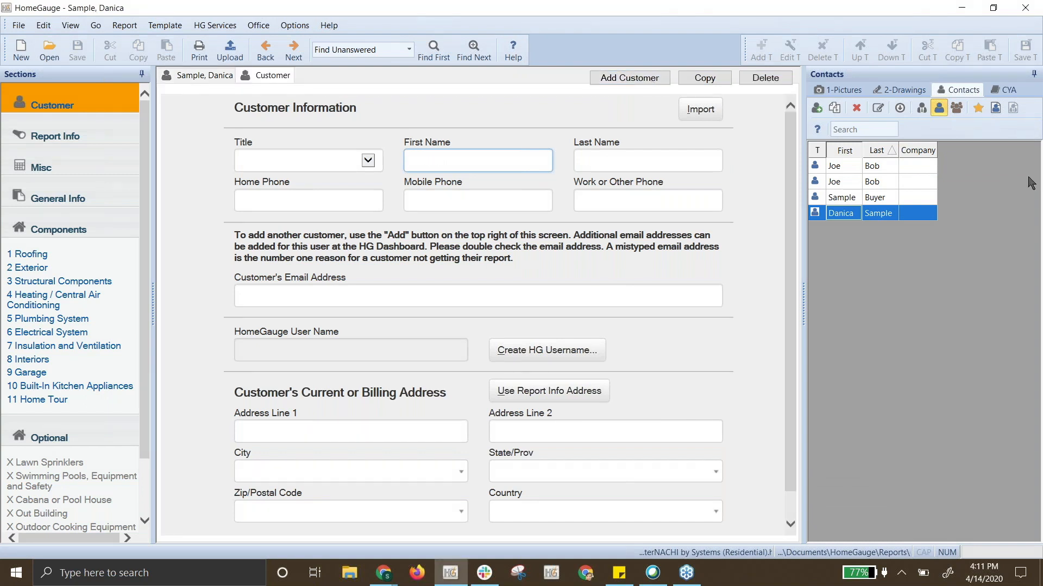
{"action": "left_click", "coordinate": [194, 76]}
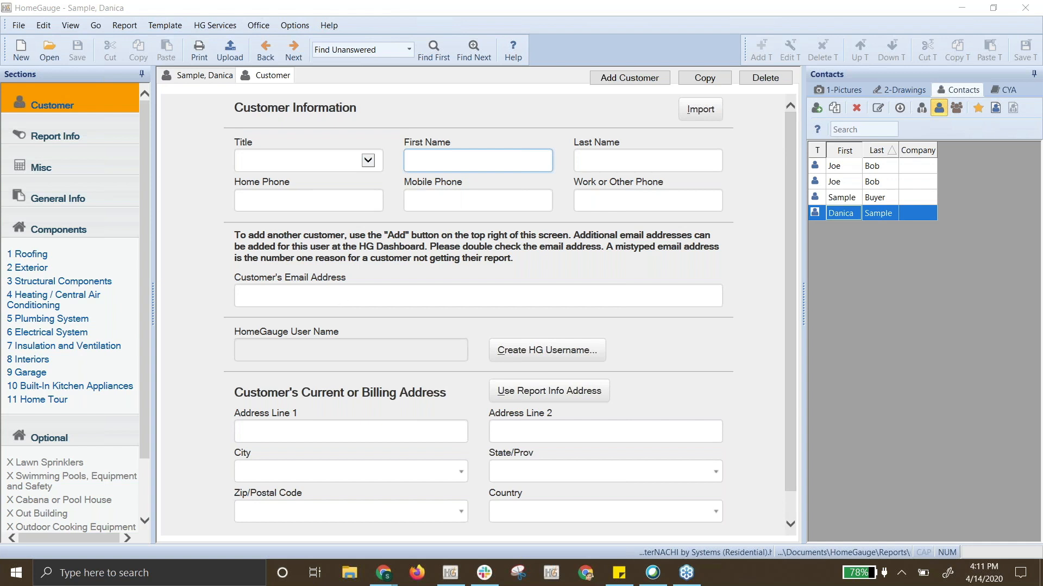
{"action": "left_click", "coordinate": [188, 76]}
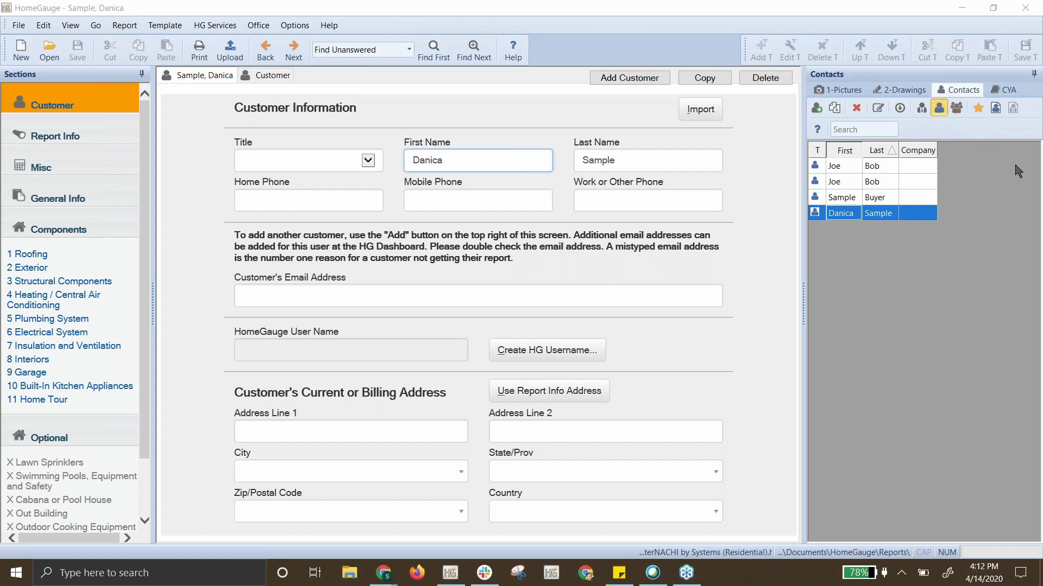
{"action": "left_click", "coordinate": [765, 78]}
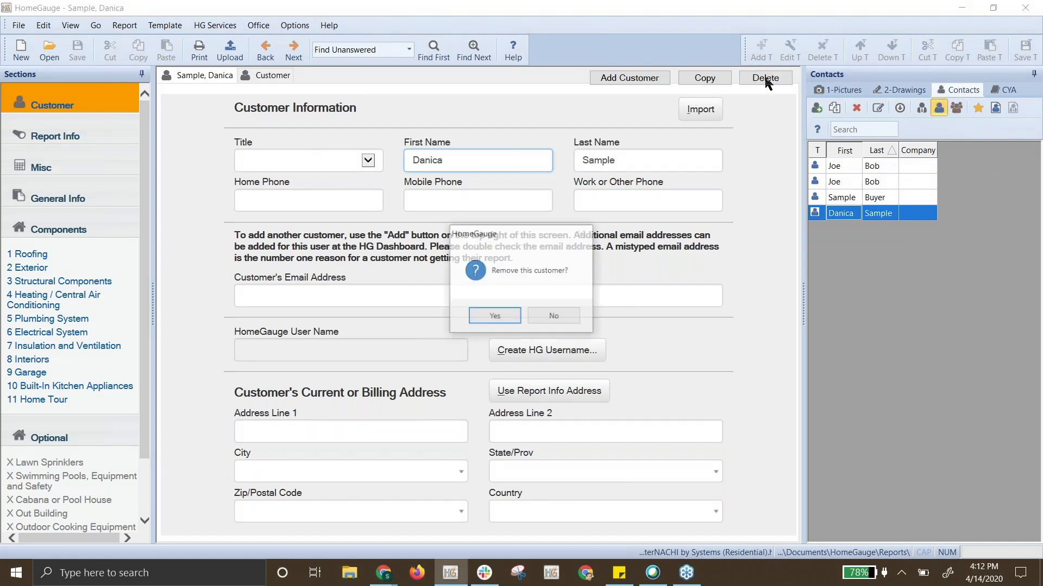
{"action": "left_click", "coordinate": [495, 318]}
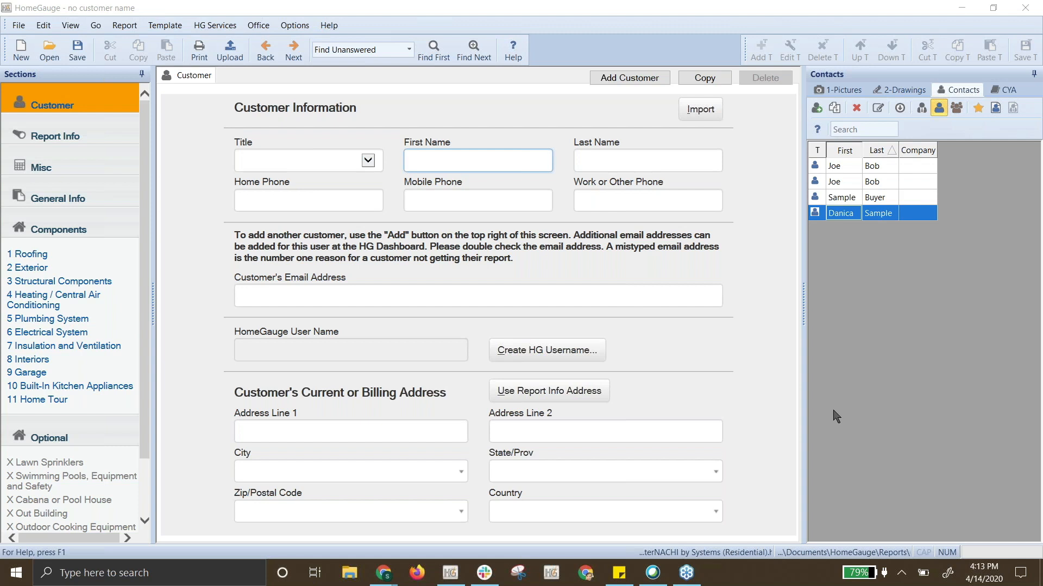
Enter the new customer's first and last name in the customer information.
{"action": "left_click", "coordinate": [447, 157]}
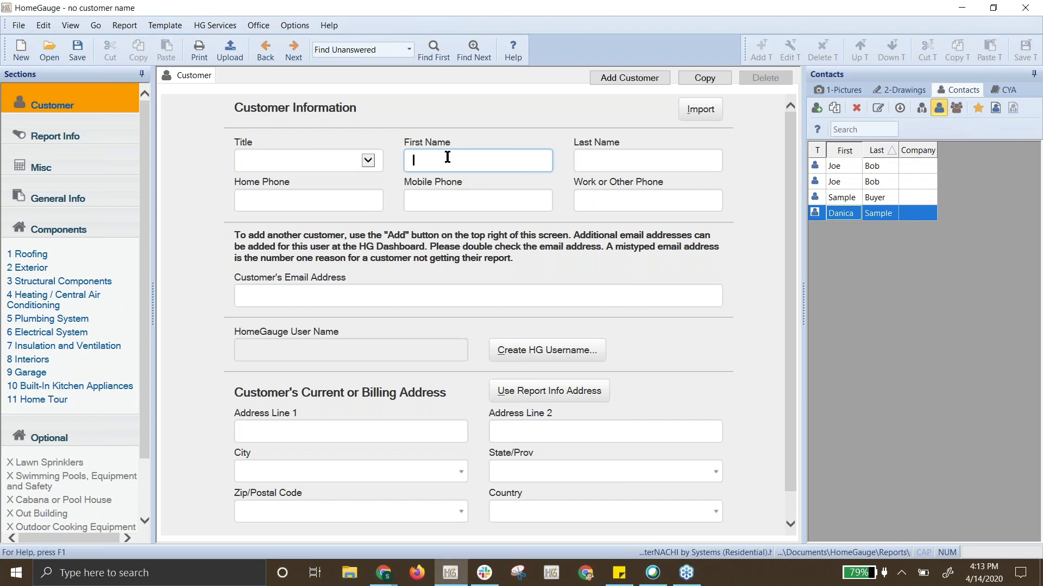
{"action": "type", "text": "M"}
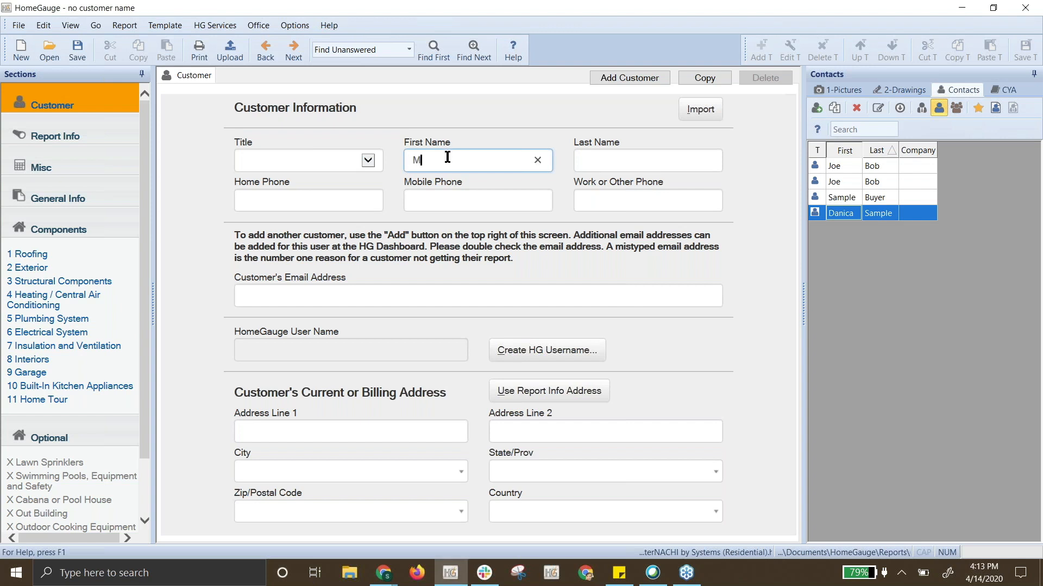
{"action": "type", "text": "ary"}
{"action": "key", "text": "Tab"}
{"action": "type", "text": "Cu"}
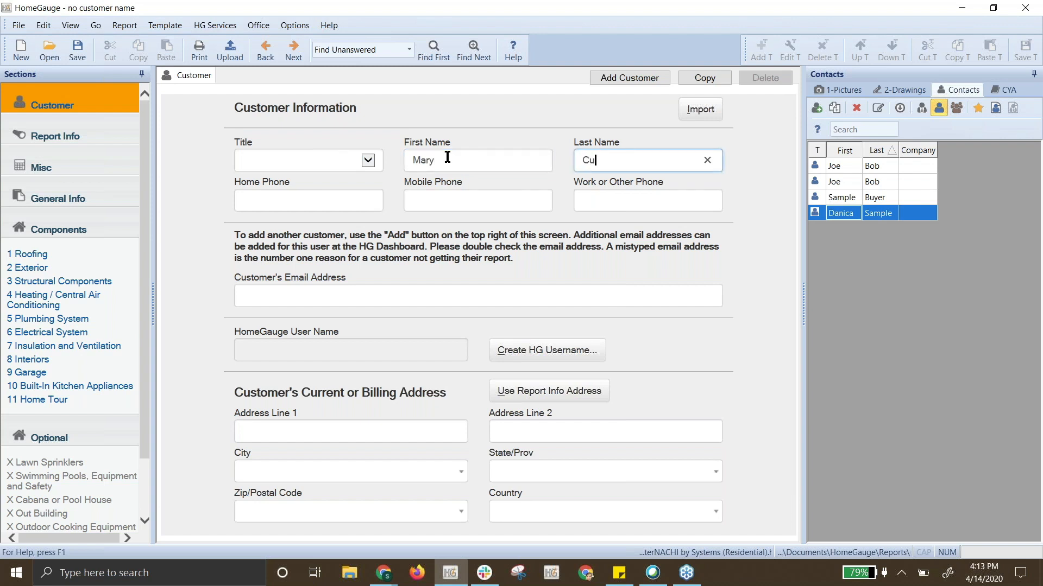
{"action": "type", "text": "stomer"}
Set the report ID to Sample-Report-2020-4-14 in the report information.
{"action": "left_click", "coordinate": [79, 141]}
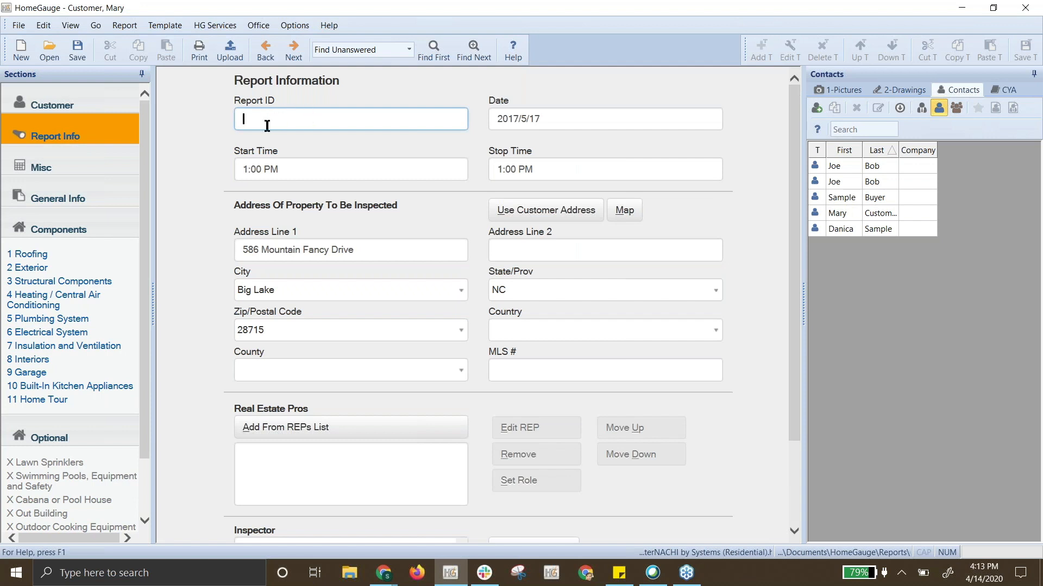
{"action": "type", "text": "Samlpe"}
{"action": "key", "text": "BackSpace"}
{"action": "key", "text": "BackSpace"}
{"action": "key", "text": "BackSpace"}
{"action": "type", "text": "ple"}
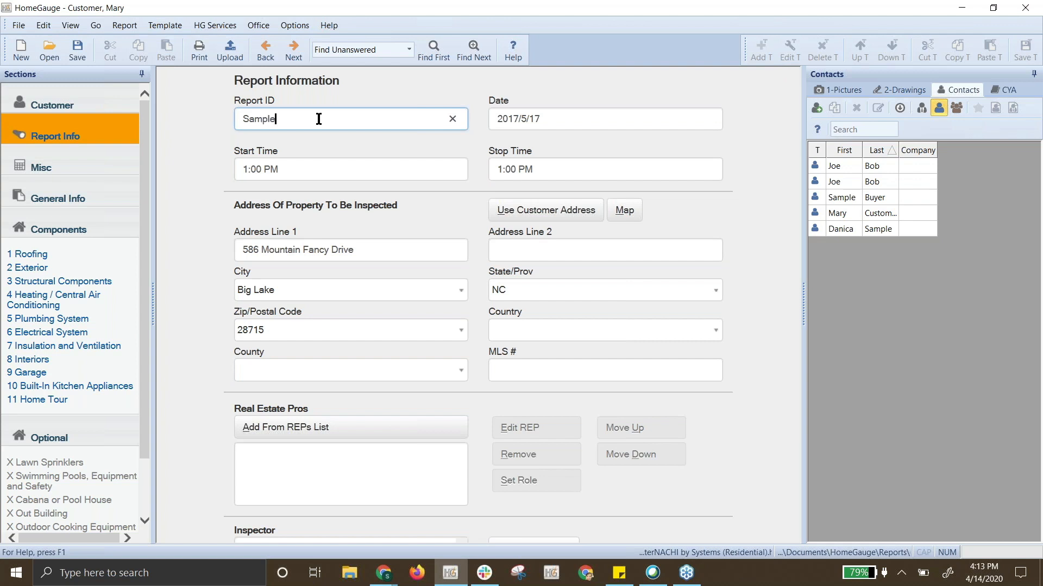
{"action": "type", "text": "-Report"}
{"action": "type", "text": "-2020-4-1"}
{"action": "type", "text": "4"}
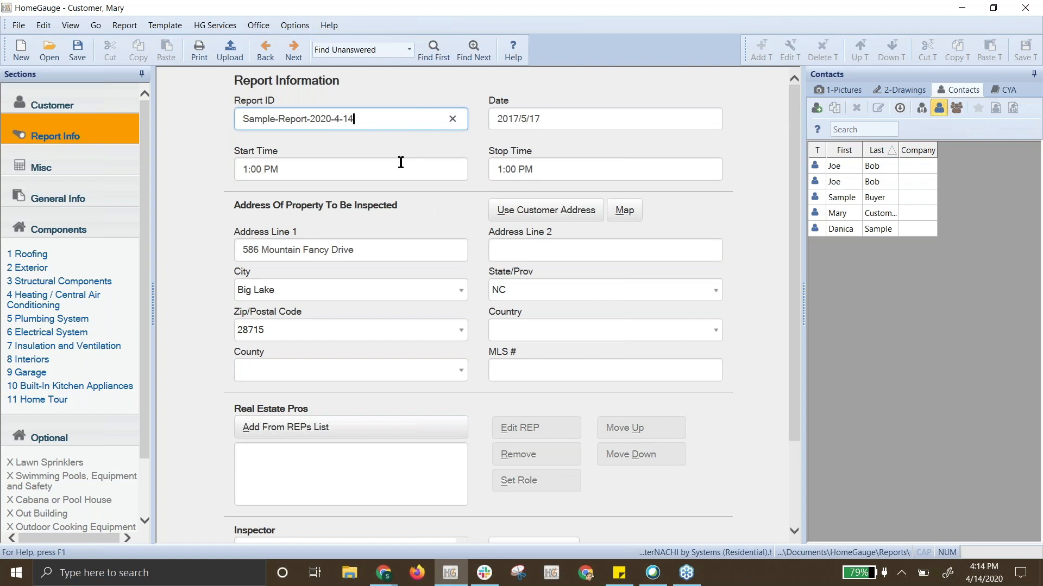
Replace the house number and shorten the street name in the inspected property's first address line.
{"action": "left_click", "coordinate": [380, 250]}
{"action": "left_click_drag", "start_coordinate": [380, 249], "coordinate": [235, 253]}
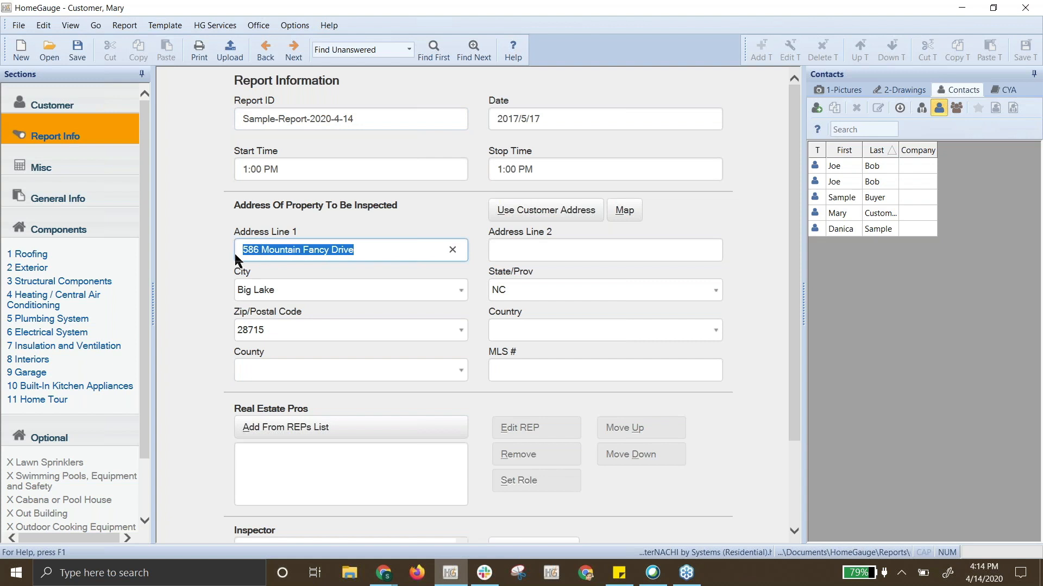
{"action": "left_click", "coordinate": [303, 256]}
{"action": "left_click_drag", "start_coordinate": [303, 251], "coordinate": [236, 251]}
{"action": "type", "text": "123"}
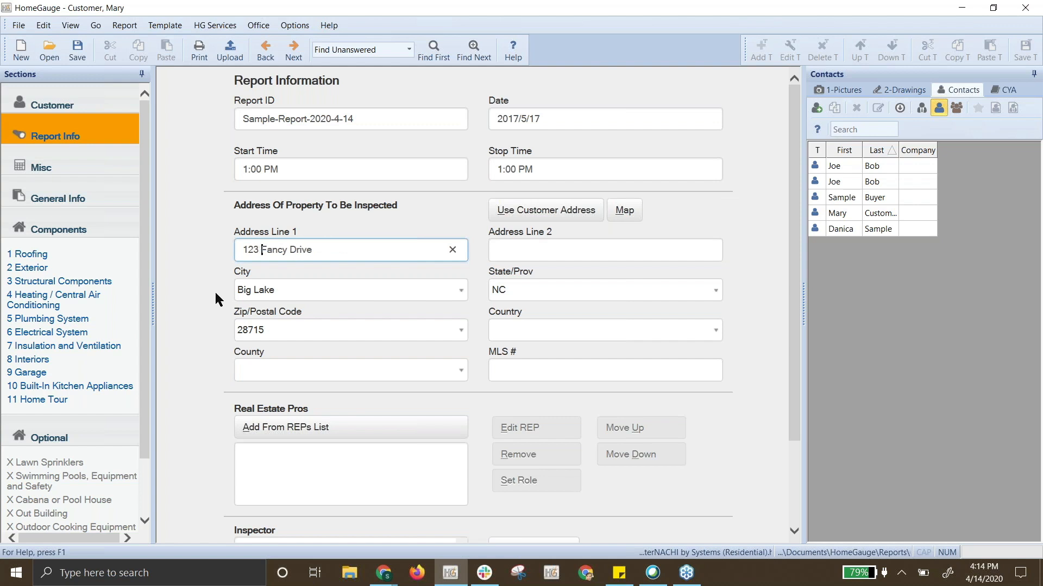
Choose a different city for the inspected property and enter its new postal code, keeping the state.
{"action": "left_click", "coordinate": [425, 292]}
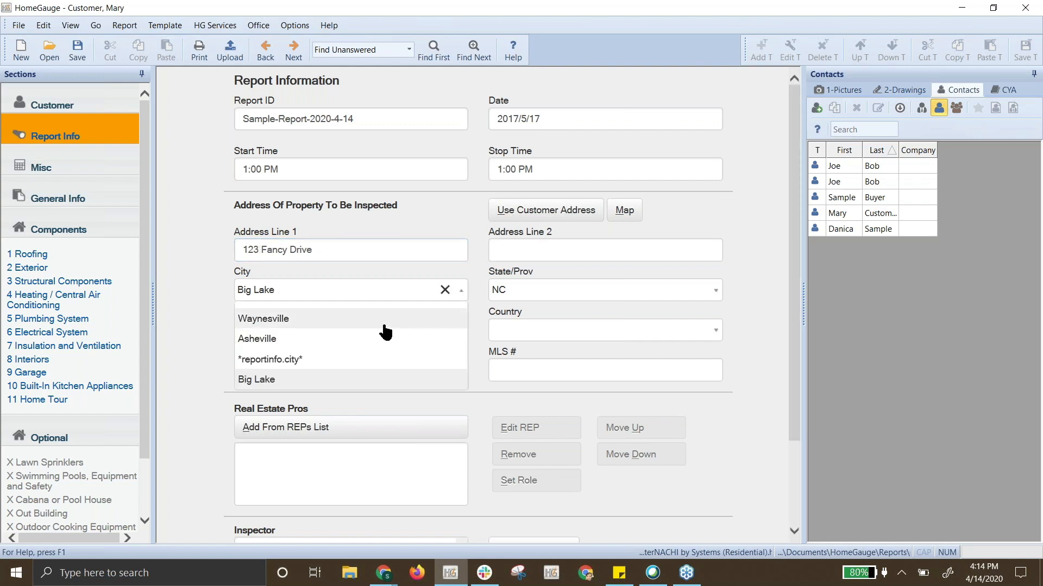
{"action": "left_click", "coordinate": [377, 337]}
{"action": "left_click", "coordinate": [587, 287]}
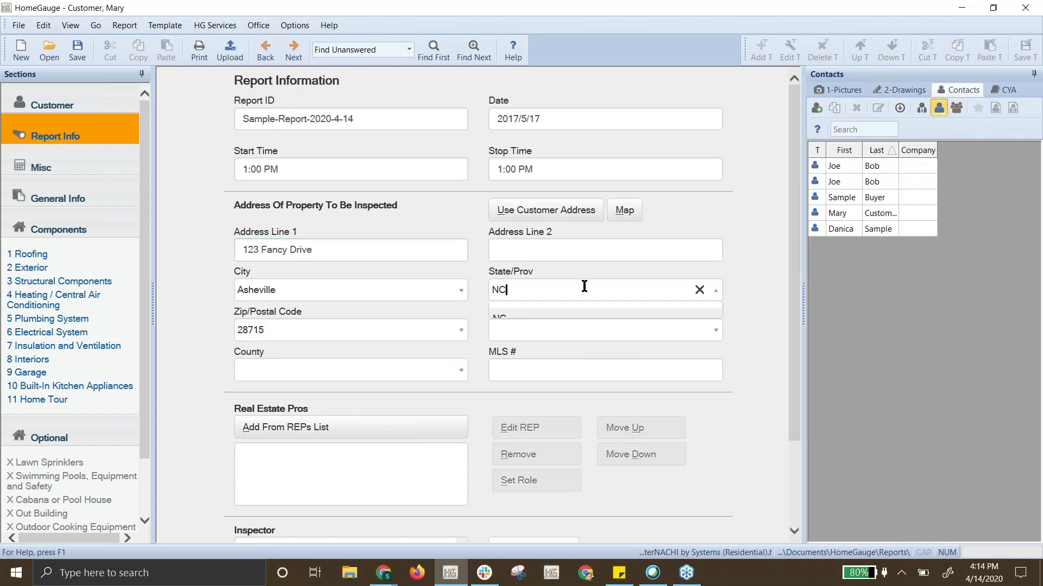
{"action": "left_click", "coordinate": [365, 332]}
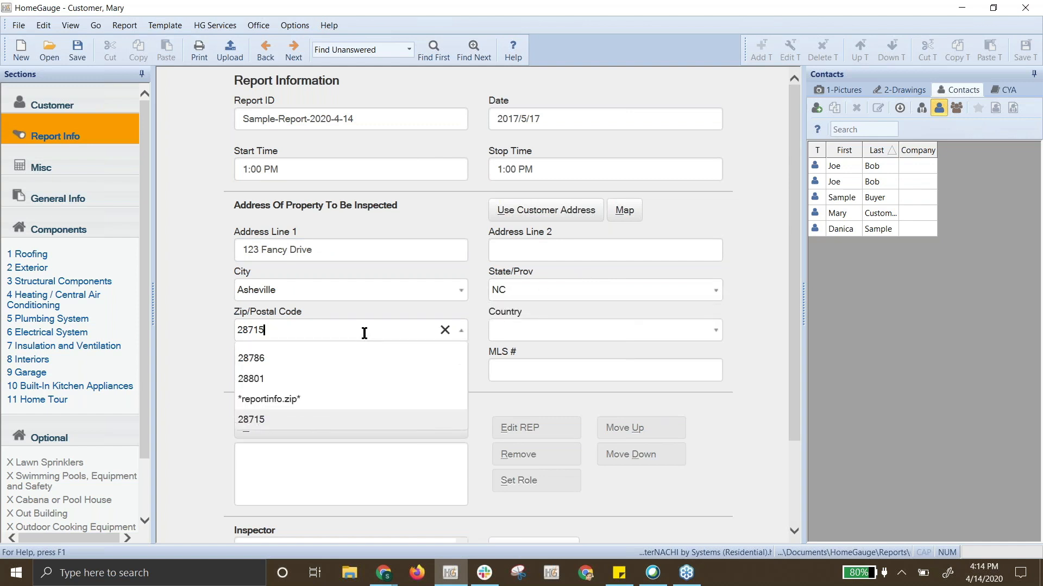
{"action": "key", "text": "BackSpace"}
{"action": "key", "text": "BackSpace"}
{"action": "key", "text": "BackSpace"}
{"action": "type", "text": "788"}
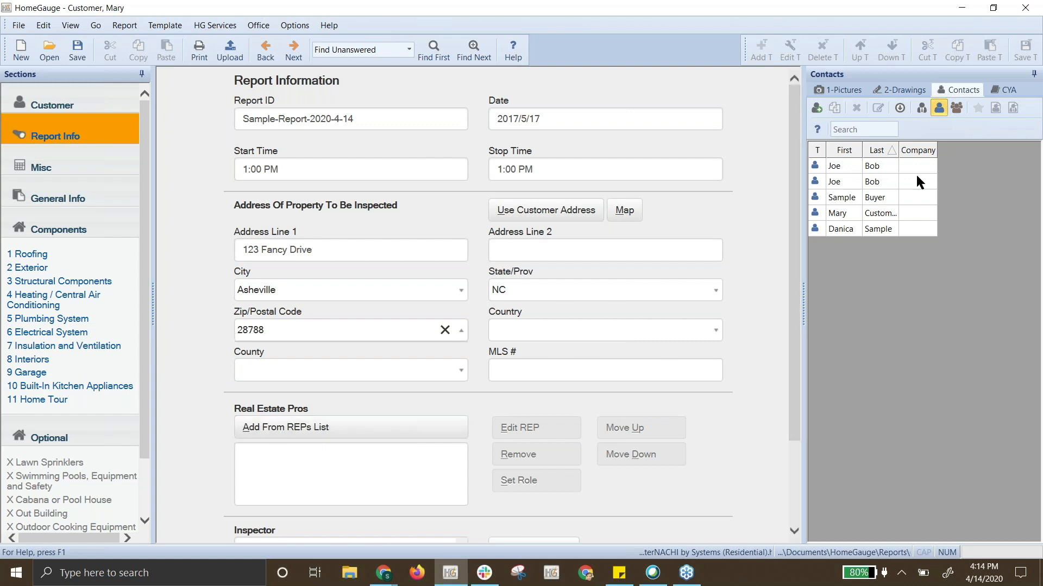
{"action": "left_click", "coordinate": [845, 197]}
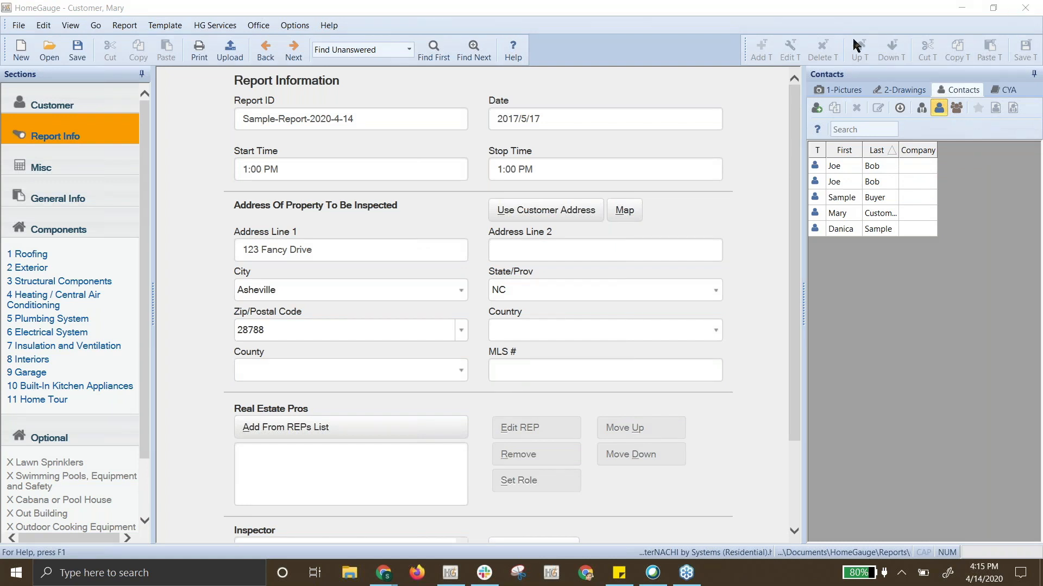
Review the cover picture's options in the general report information and exclude the In Attendance item.
{"action": "left_click", "coordinate": [79, 169]}
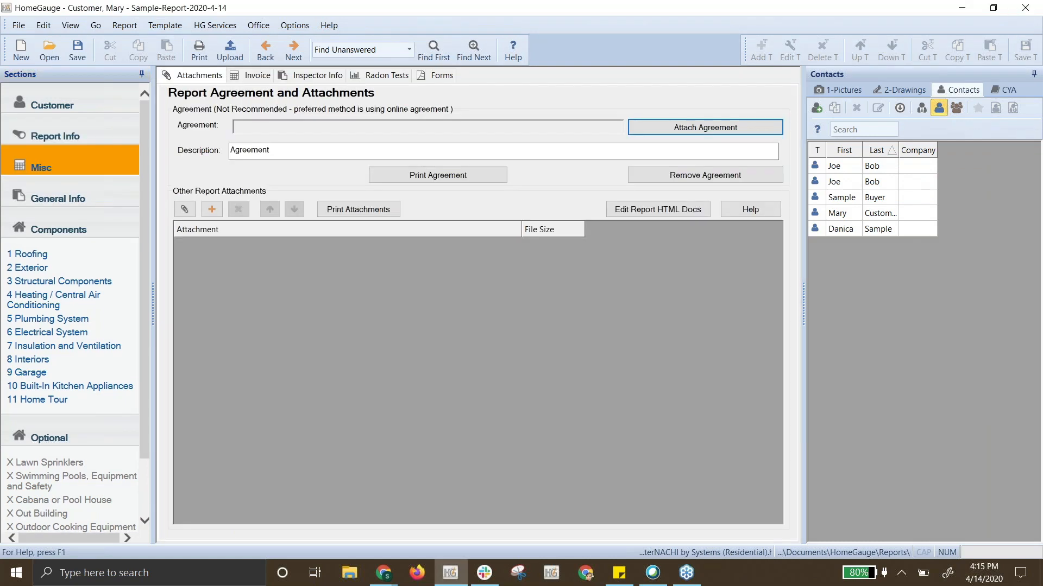
{"action": "left_click", "coordinate": [79, 201]}
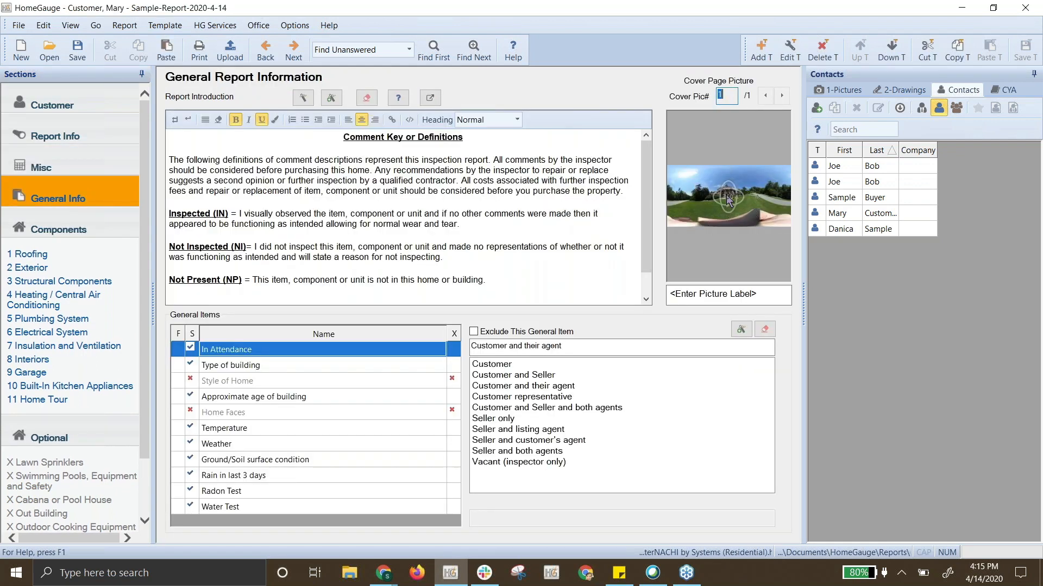
{"action": "right_click", "coordinate": [718, 213]}
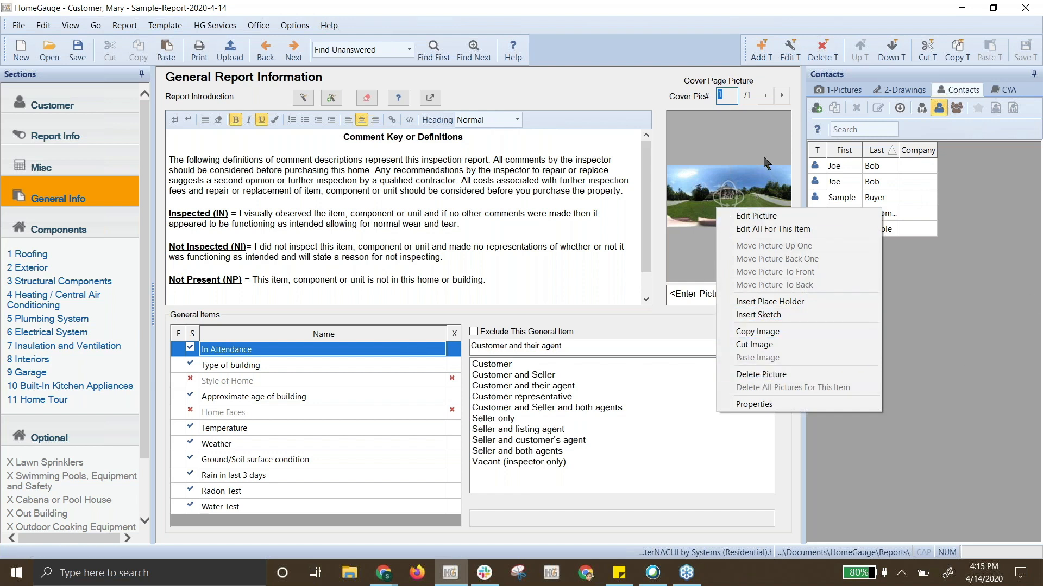
{"action": "left_click", "coordinate": [643, 325]}
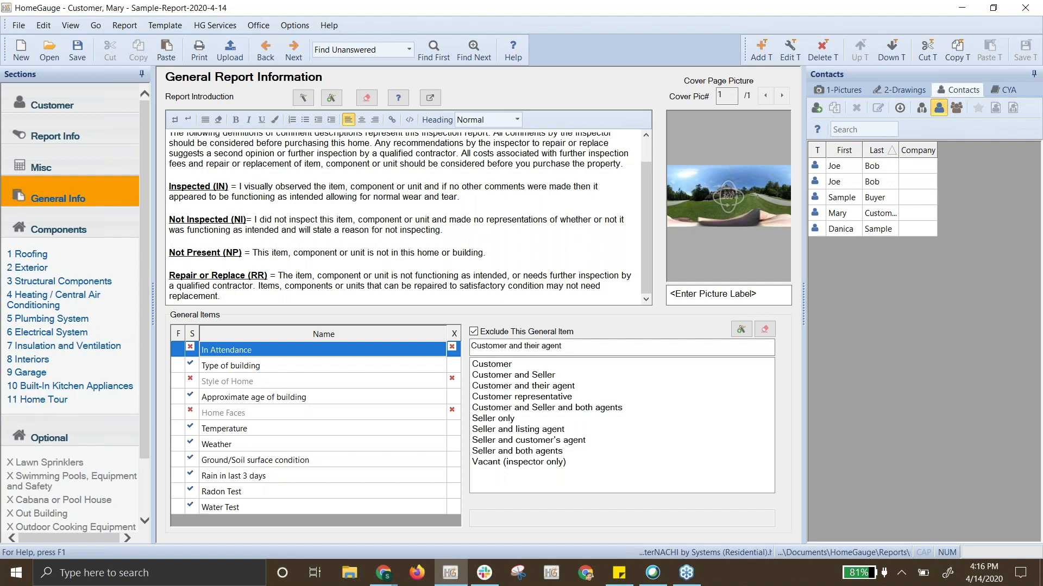
Examine the Components overview and the inspection items of its Home Tour and Roofing sections.
{"action": "left_click", "coordinate": [60, 229]}
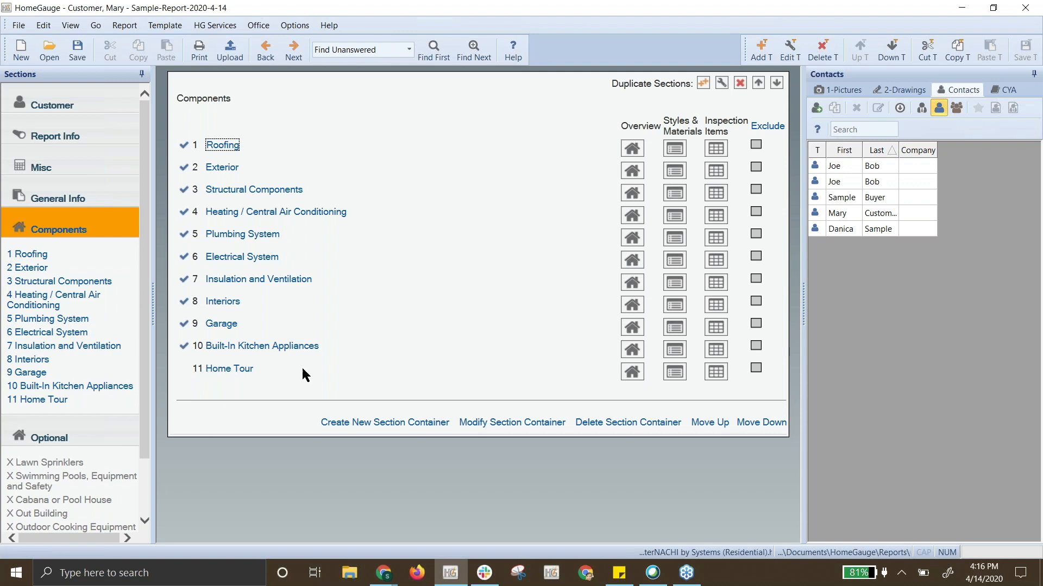
{"action": "left_click", "coordinate": [65, 401]}
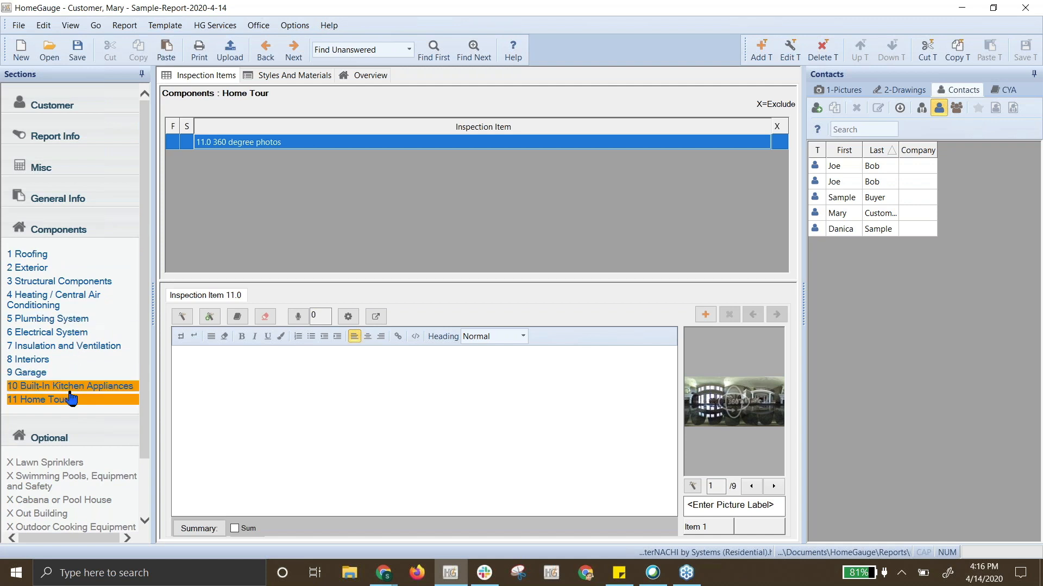
{"action": "left_click", "coordinate": [33, 255]}
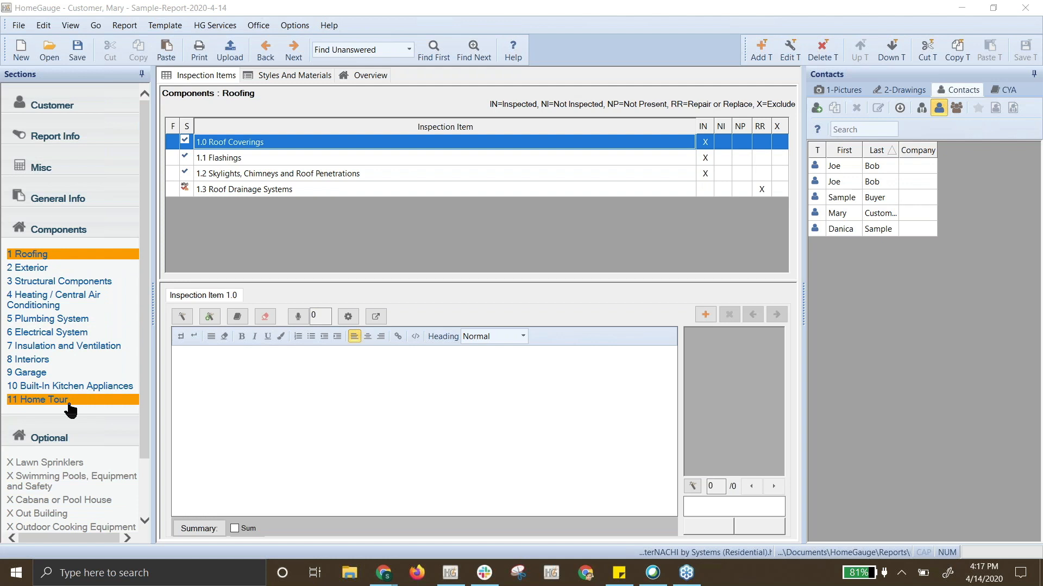
{"action": "left_click", "coordinate": [63, 231]}
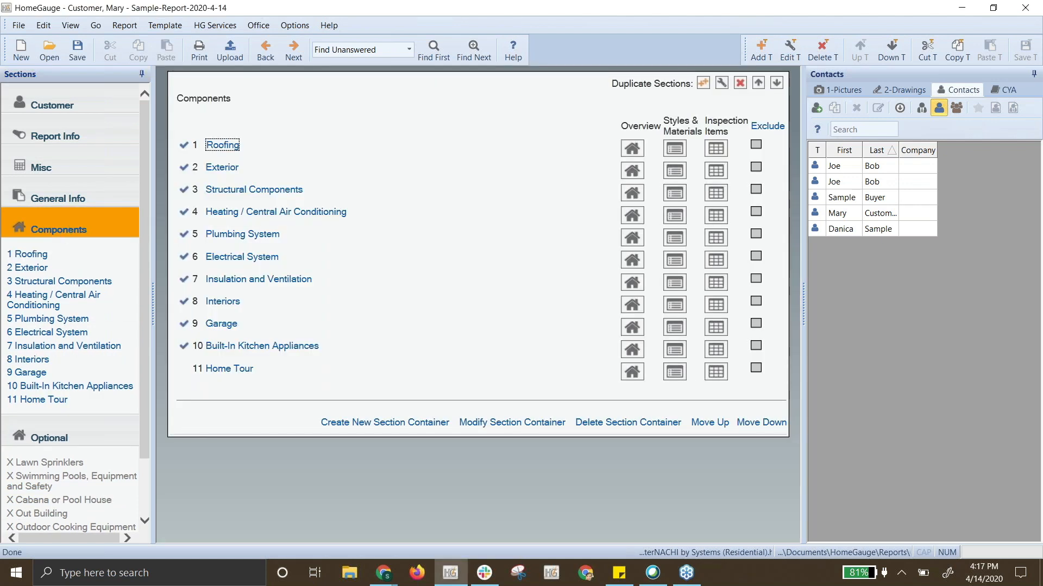
Try excluding the Home Tour section from the report.
{"action": "left_click", "coordinate": [755, 370]}
{"action": "left_click", "coordinate": [755, 370]}
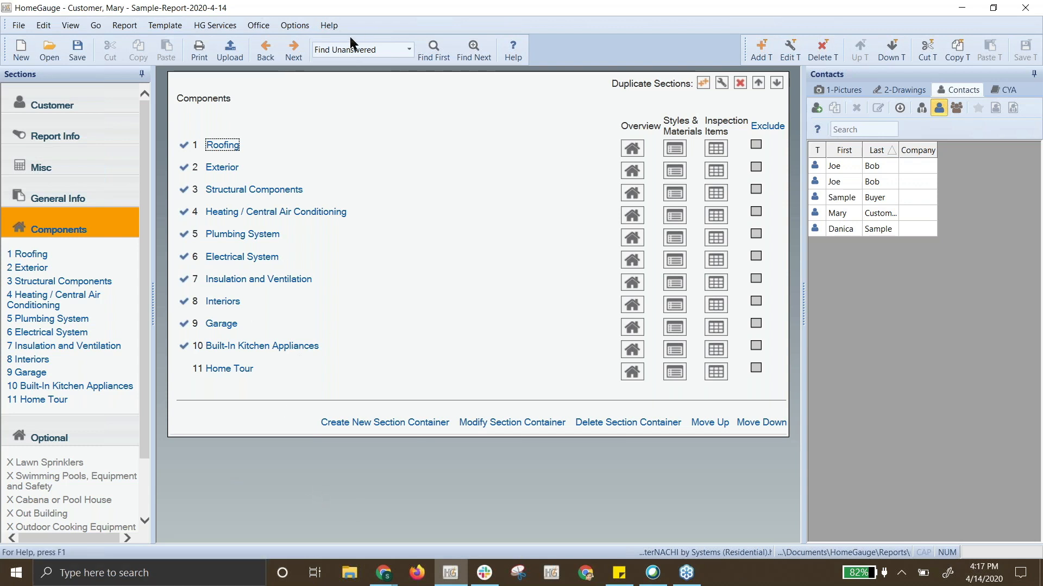
Prepare the report for upload despite unanswered items, without creating a customer user name, using only the Full Report For Upload document setting.
{"action": "left_click", "coordinate": [230, 54]}
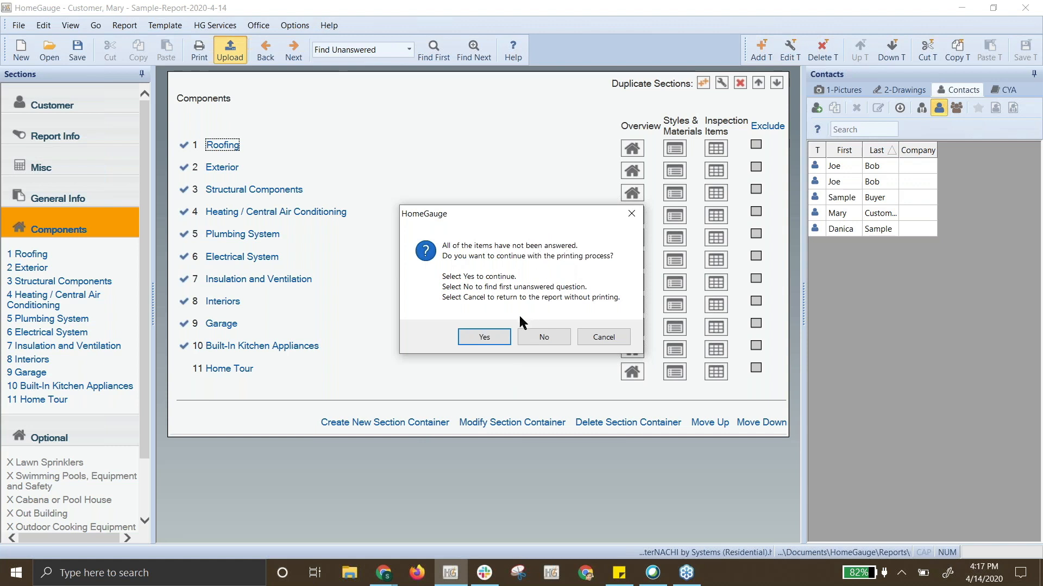
{"action": "left_click", "coordinate": [492, 339]}
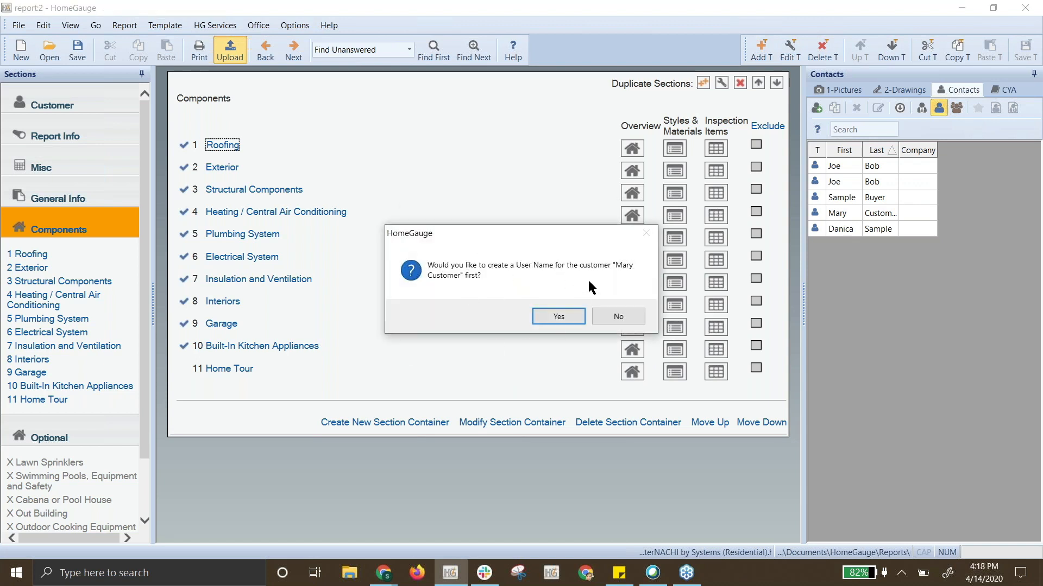
{"action": "left_click", "coordinate": [624, 315]}
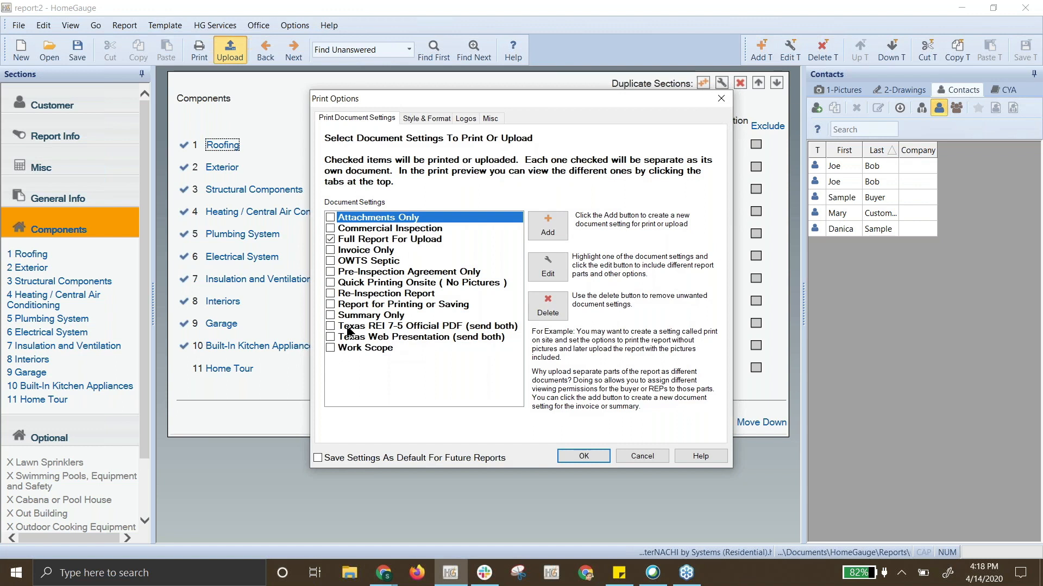
{"action": "left_click", "coordinate": [588, 456]}
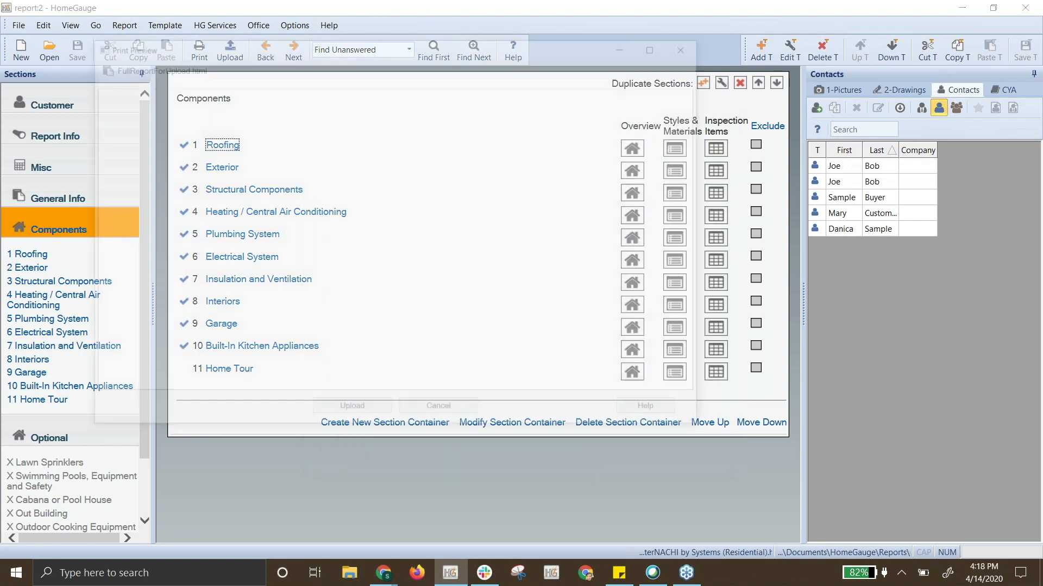
Maximize the print preview and examine the report from its cover page through the Electrical System section.
{"action": "left_click", "coordinate": [660, 39]}
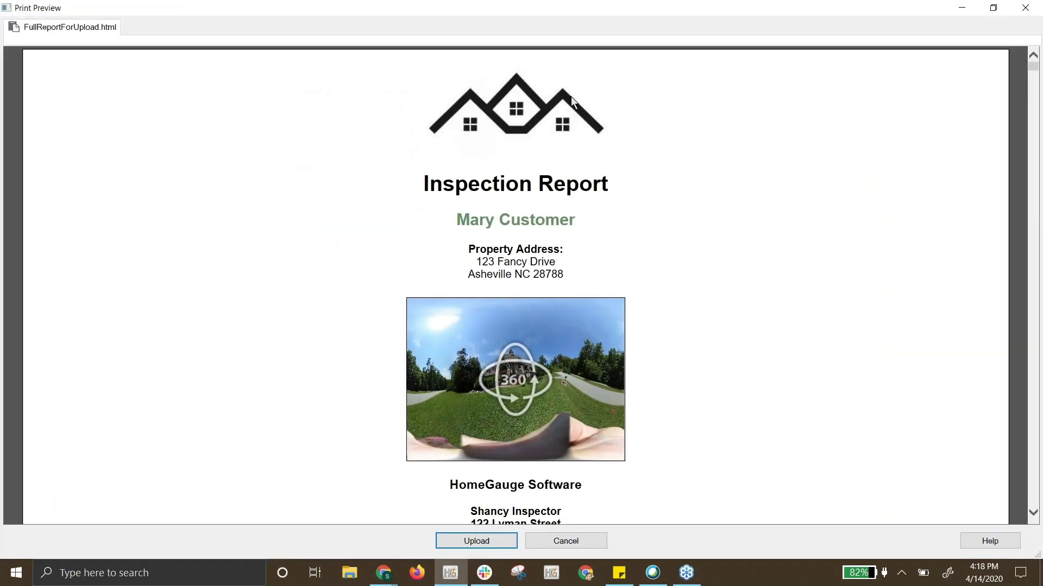
{"action": "scroll", "coordinate": [850, 239], "scroll_direction": "down", "scroll_amount": 1}
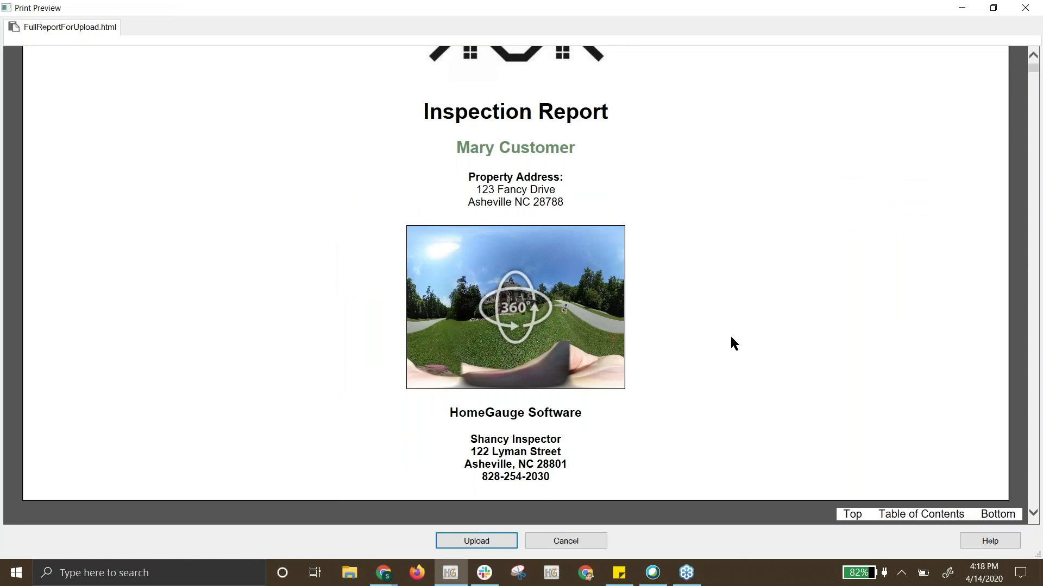
{"action": "scroll", "coordinate": [729, 344], "scroll_direction": "down", "scroll_amount": 10}
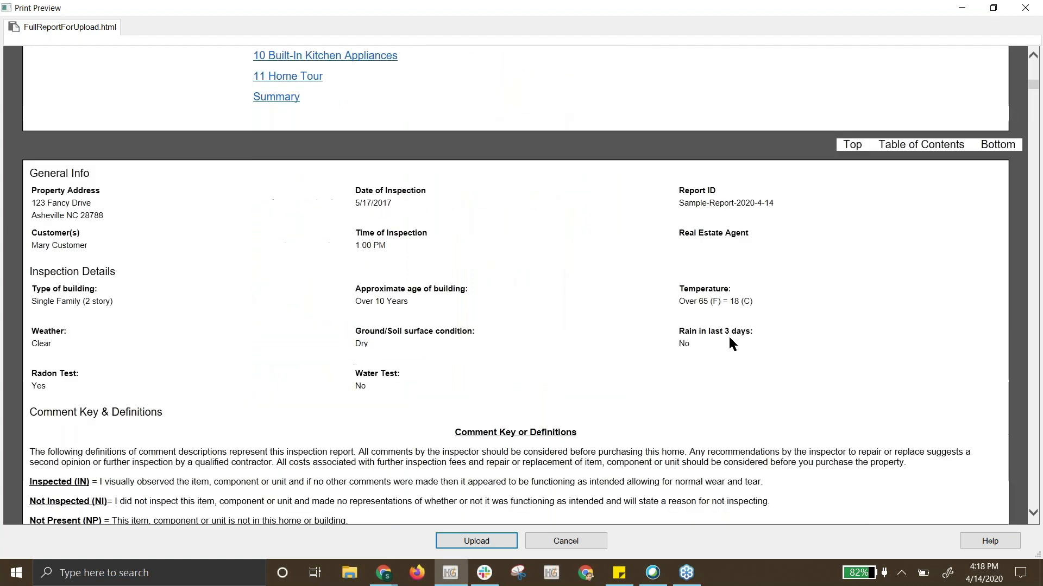
{"action": "scroll", "coordinate": [730, 339], "scroll_direction": "down", "scroll_amount": 10}
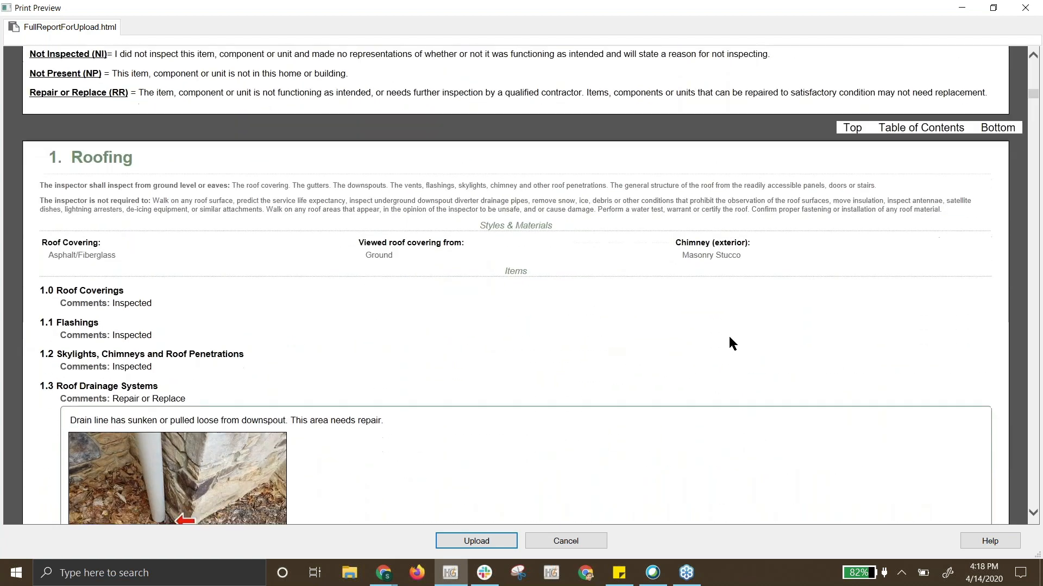
{"action": "scroll", "coordinate": [436, 186], "scroll_direction": "down", "scroll_amount": 3}
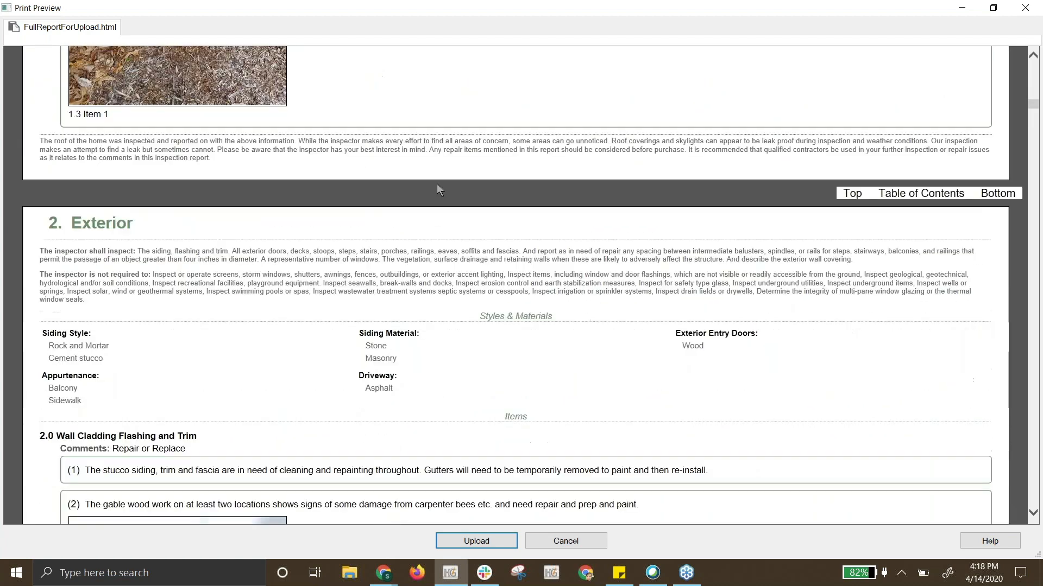
{"action": "scroll", "coordinate": [439, 190], "scroll_direction": "down", "scroll_amount": 2}
{"action": "scroll", "coordinate": [436, 187], "scroll_direction": "down", "scroll_amount": 6}
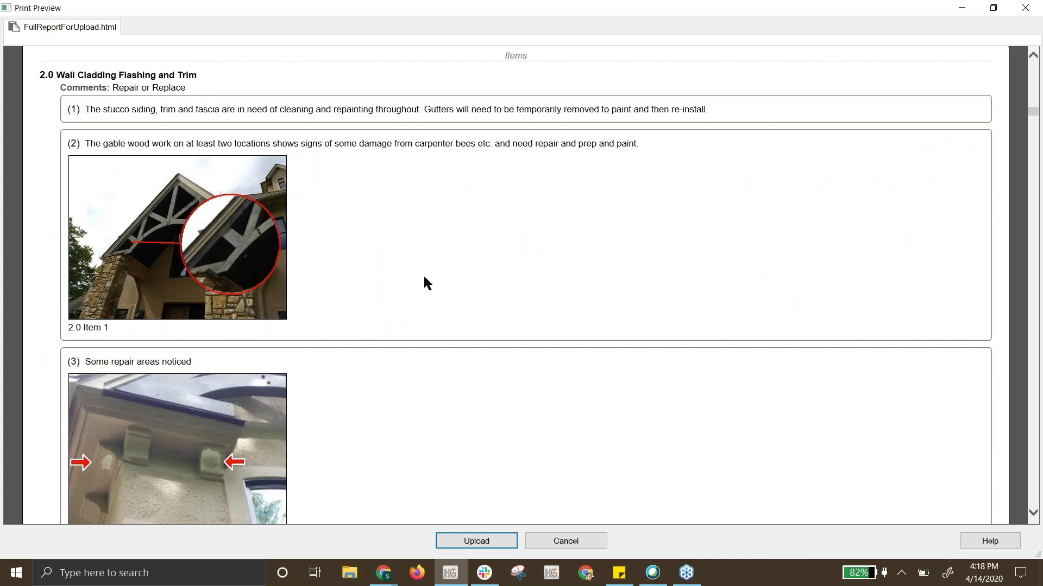
{"action": "scroll", "coordinate": [425, 278], "scroll_direction": "down", "scroll_amount": 10}
{"action": "scroll", "coordinate": [425, 278], "scroll_direction": "down", "scroll_amount": 12}
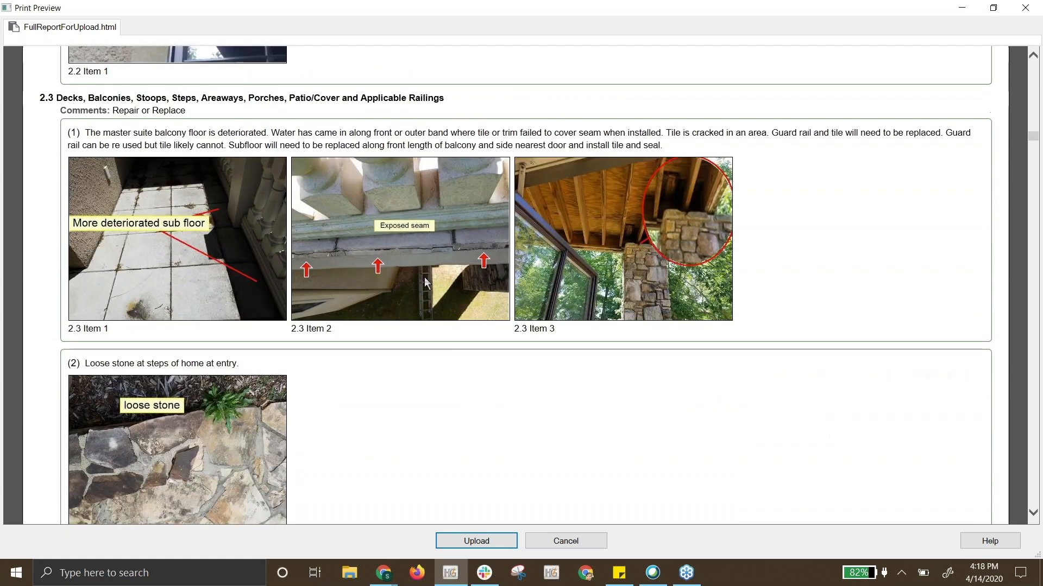
{"action": "scroll", "coordinate": [425, 278], "scroll_direction": "down", "scroll_amount": 13}
{"action": "scroll", "coordinate": [426, 281], "scroll_direction": "down", "scroll_amount": 10}
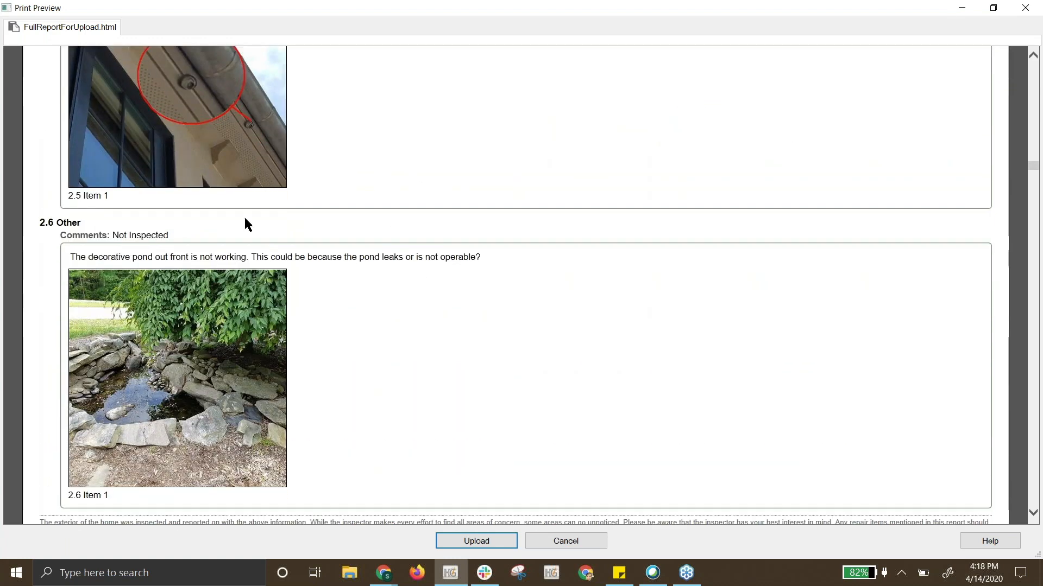
{"action": "scroll", "coordinate": [559, 298], "scroll_direction": "down", "scroll_amount": 9}
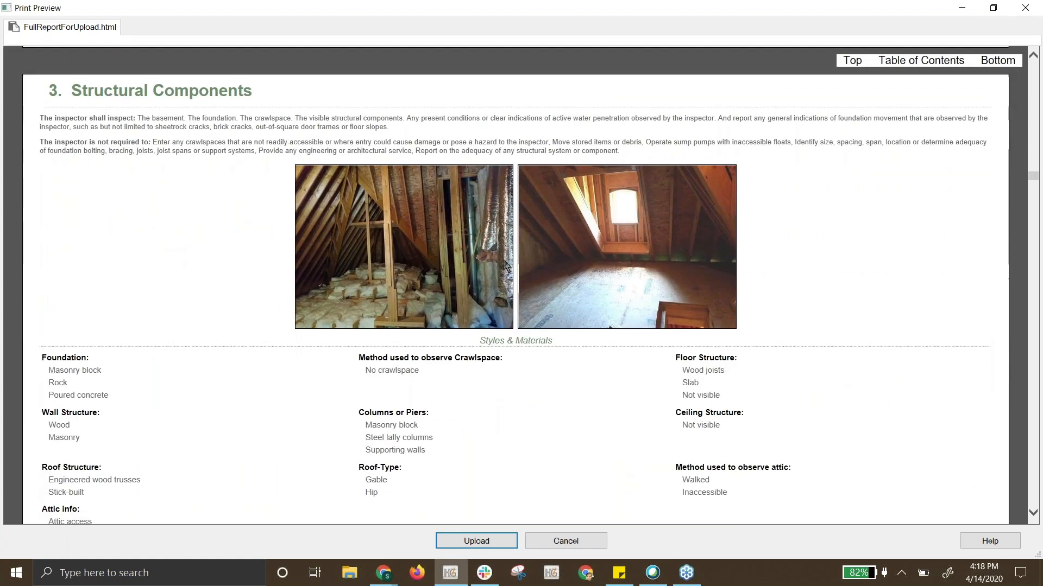
{"action": "scroll", "coordinate": [505, 265], "scroll_direction": "down", "scroll_amount": 4}
{"action": "scroll", "coordinate": [504, 260], "scroll_direction": "down", "scroll_amount": 15}
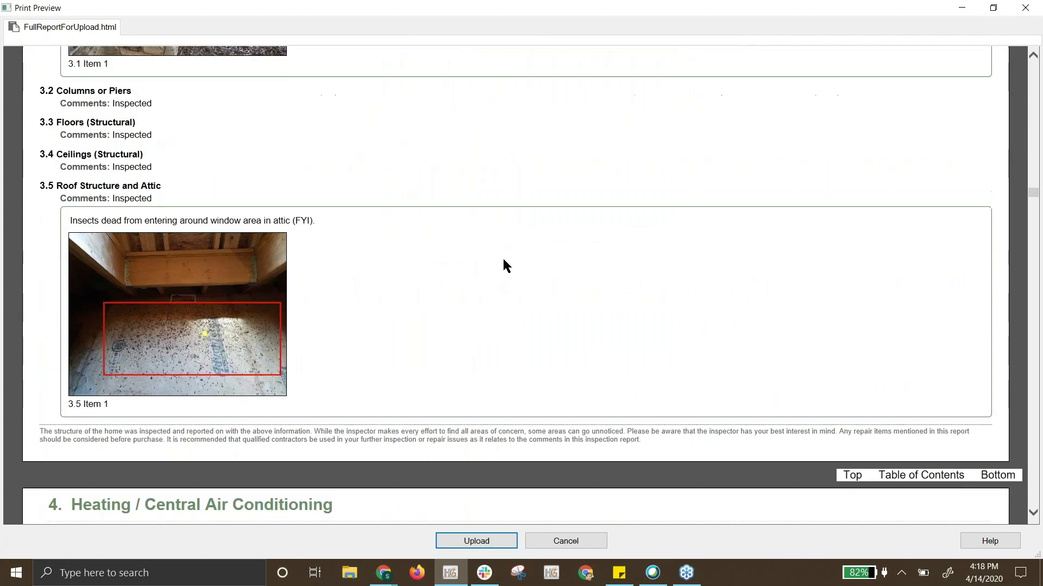
{"action": "scroll", "coordinate": [502, 258], "scroll_direction": "down", "scroll_amount": 20}
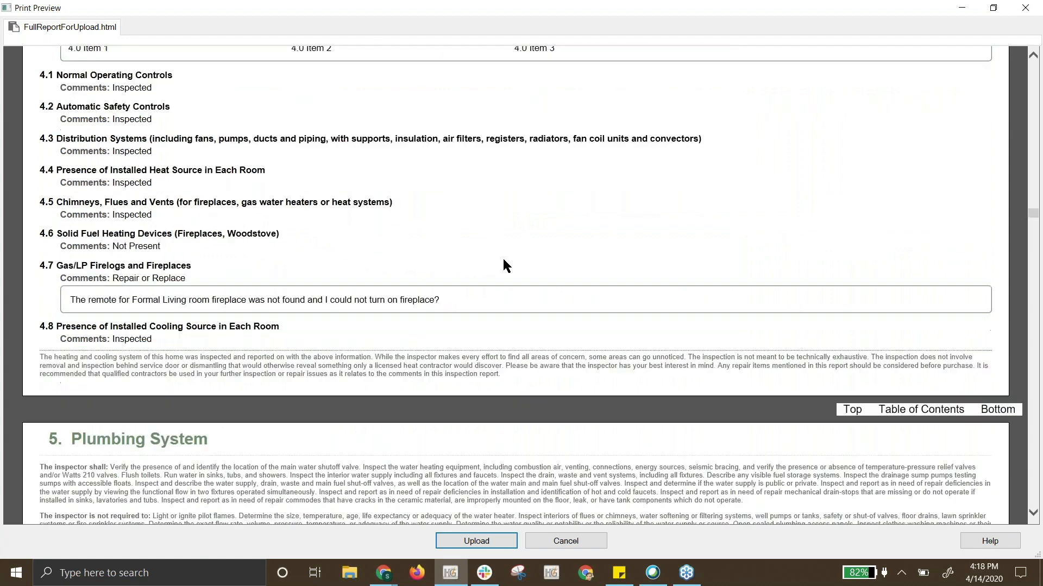
{"action": "scroll", "coordinate": [503, 265], "scroll_direction": "down", "scroll_amount": 20}
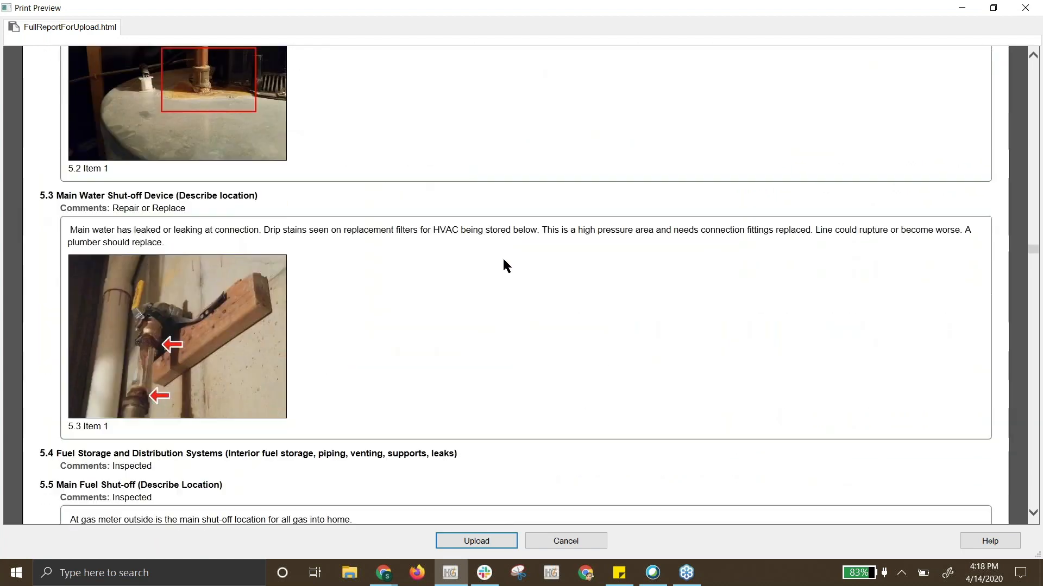
{"action": "scroll", "coordinate": [502, 258], "scroll_direction": "down", "scroll_amount": 10}
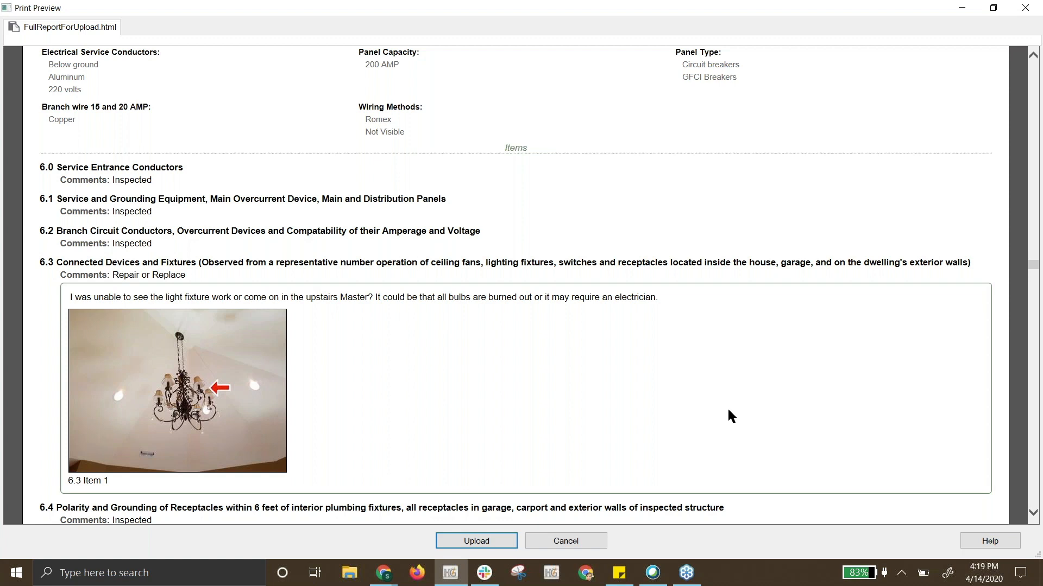
Upload the previewed report and go to the online dashboard.
{"action": "left_click", "coordinate": [498, 541]}
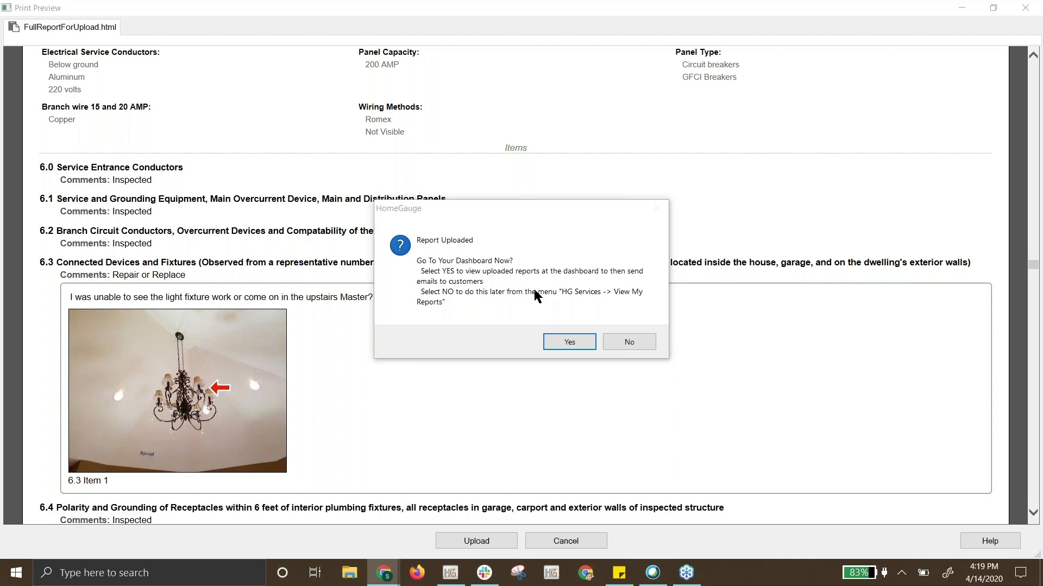
{"action": "left_click", "coordinate": [557, 345]}
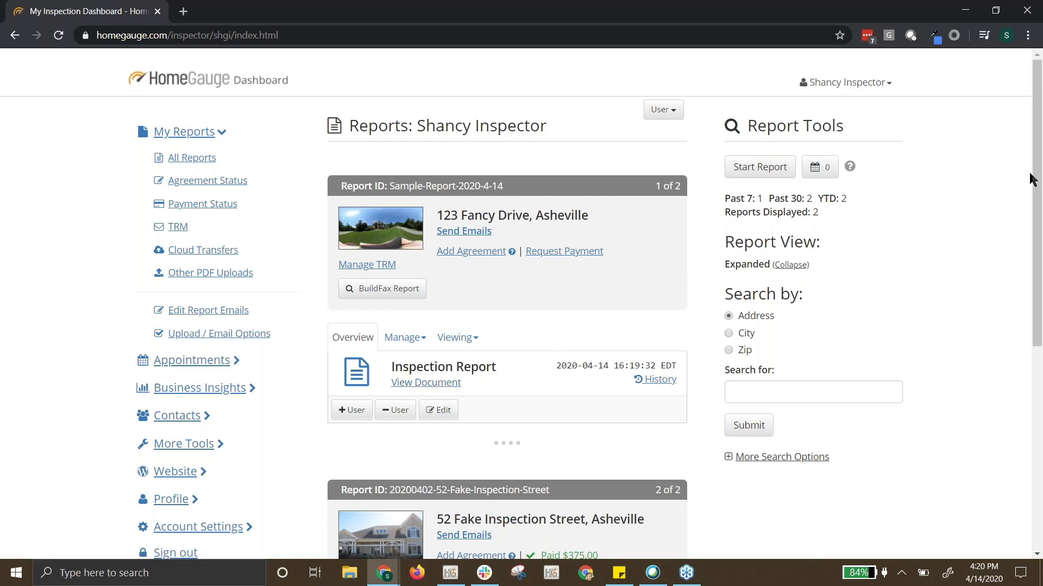
View the uploaded inspection document of Sample-Report-2020-4-14 from the dashboard and look over its cover page.
{"action": "left_click", "coordinate": [428, 384]}
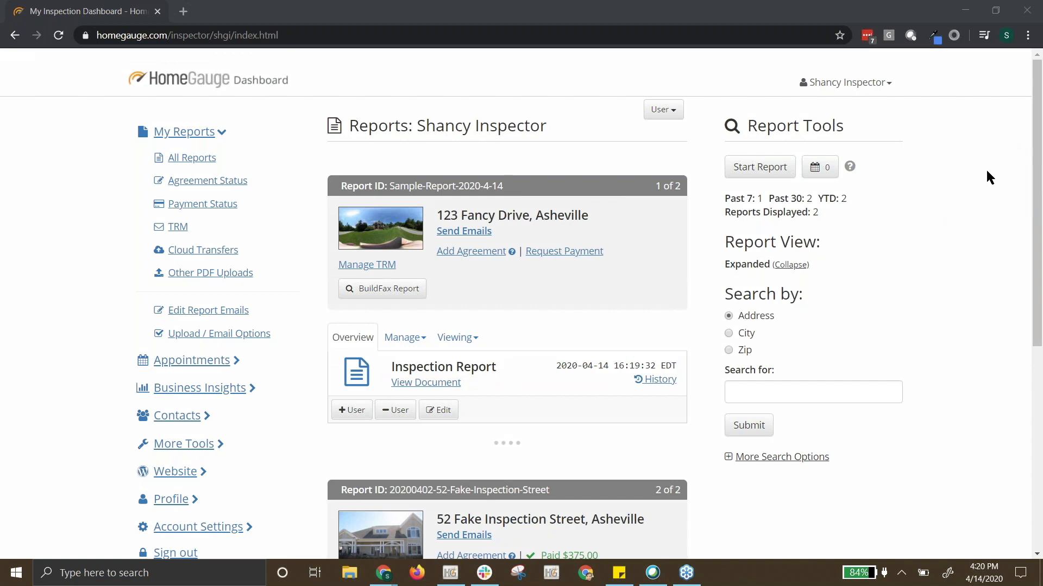
{"action": "left_click", "coordinate": [427, 382]}
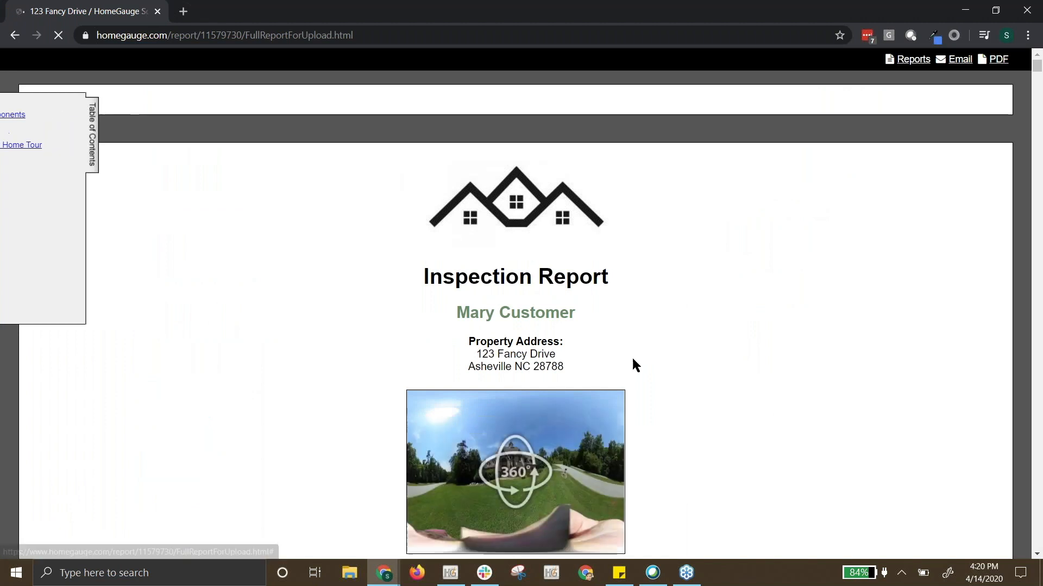
{"action": "scroll", "coordinate": [748, 332], "scroll_direction": "down", "scroll_amount": 2}
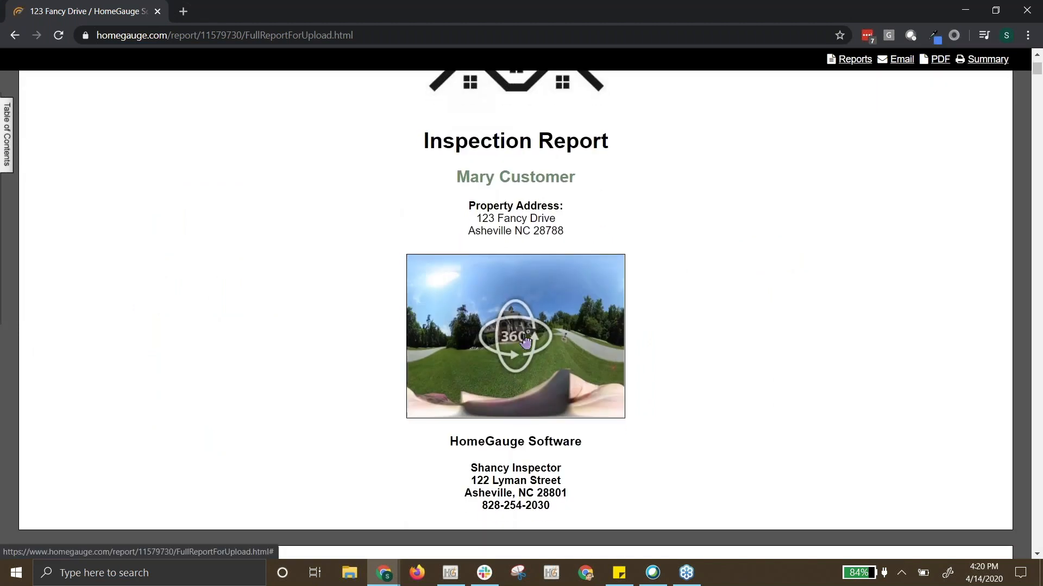
{"action": "scroll", "coordinate": [884, 282], "scroll_direction": "down", "scroll_amount": 2}
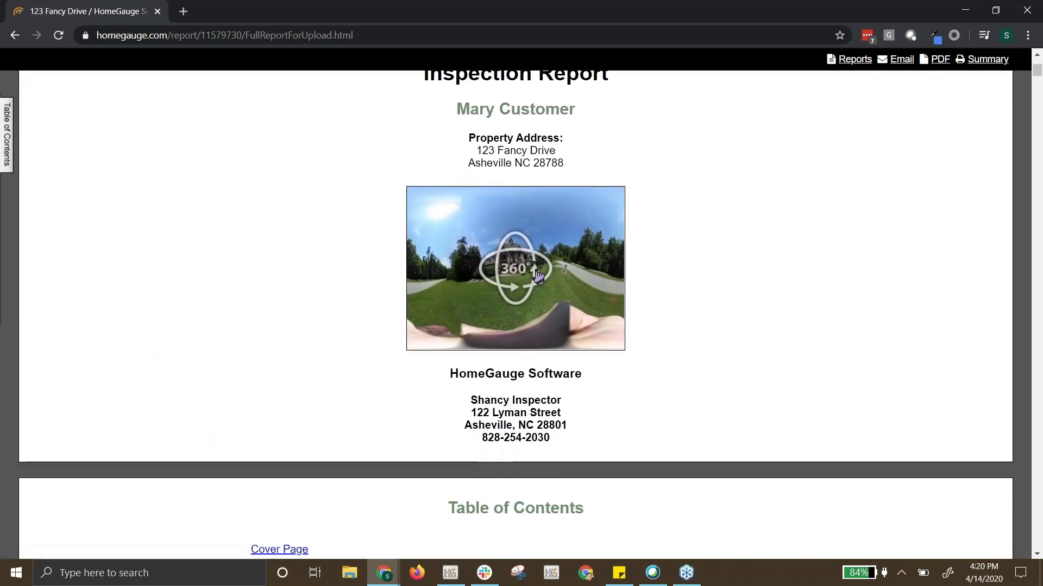
View the cover page's 360° picture full screen, look around the front of the house, and close the picture viewer.
{"action": "left_click", "coordinate": [532, 272]}
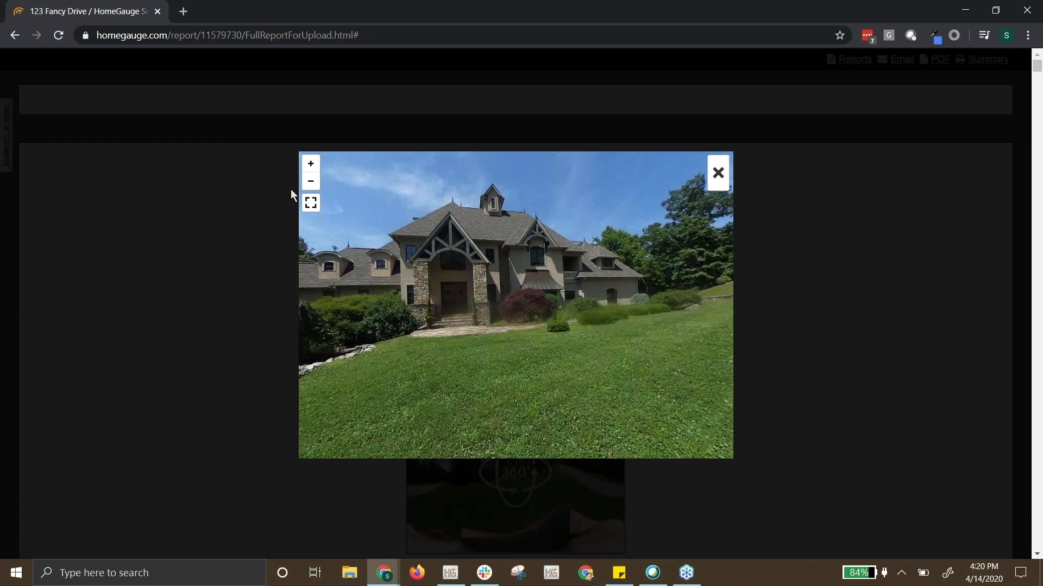
{"action": "left_click", "coordinate": [311, 203]}
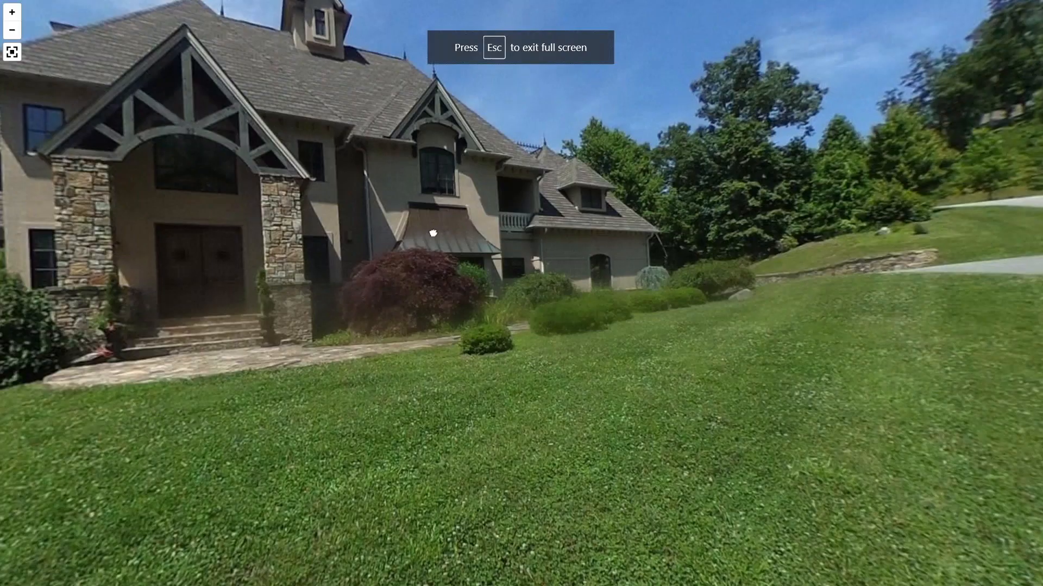
{"action": "left_click_drag", "start_coordinate": [433, 233], "coordinate": [750, 239]}
{"action": "left_click_drag", "start_coordinate": [411, 315], "coordinate": [393, 265]}
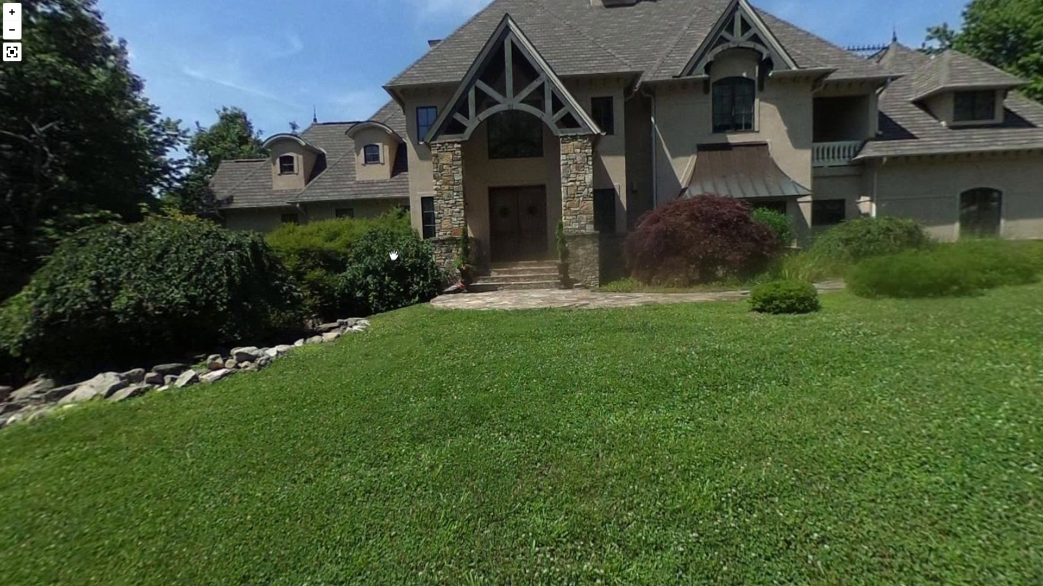
{"action": "left_click_drag", "start_coordinate": [595, 273], "coordinate": [570, 319]}
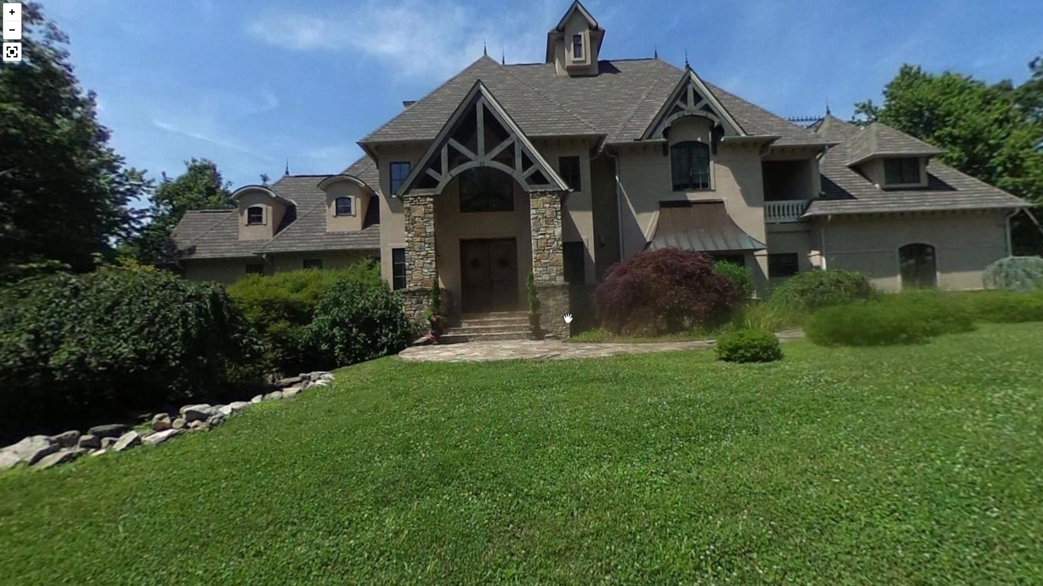
{"action": "left_click", "coordinate": [12, 52]}
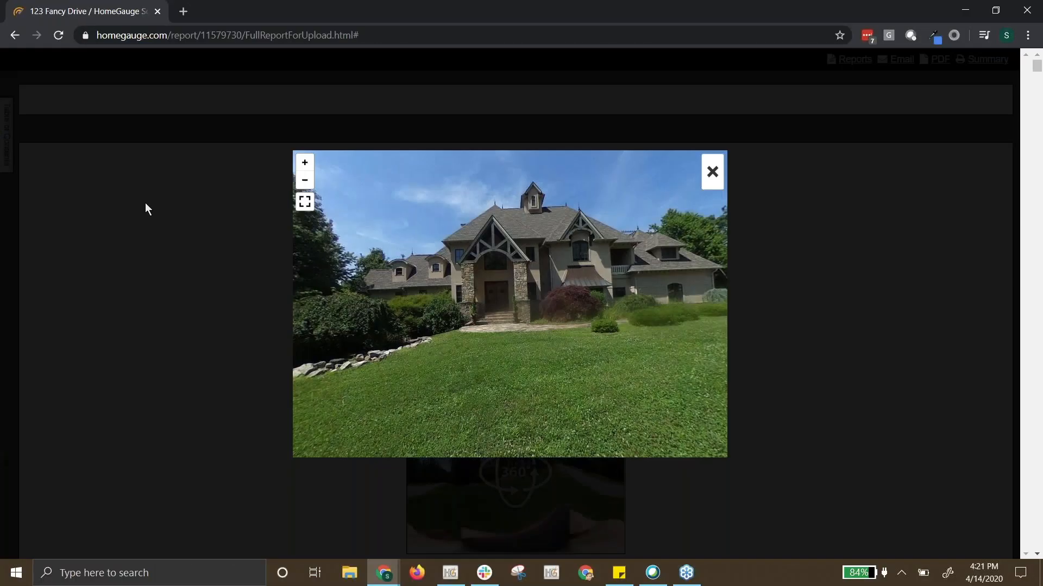
{"action": "left_click", "coordinate": [712, 172]}
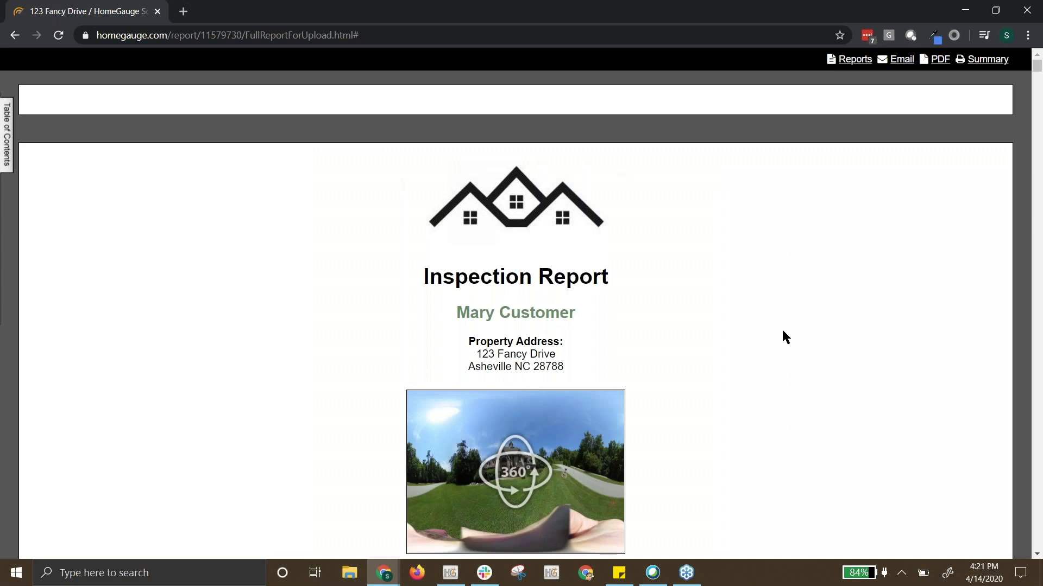
Examine the online report's table of contents, general information and Roofing section, and enlarge the Roof Drainage Systems photo.
{"action": "scroll", "coordinate": [782, 336], "scroll_direction": "down", "scroll_amount": 3}
{"action": "scroll", "coordinate": [738, 302], "scroll_direction": "down", "scroll_amount": 6}
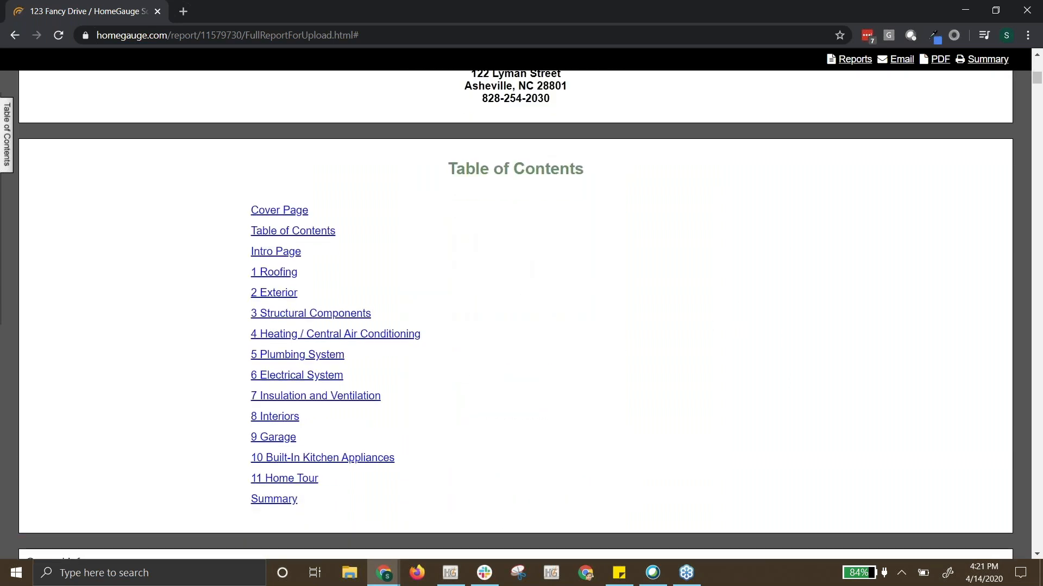
{"action": "scroll", "coordinate": [567, 400], "scroll_direction": "down", "scroll_amount": 7}
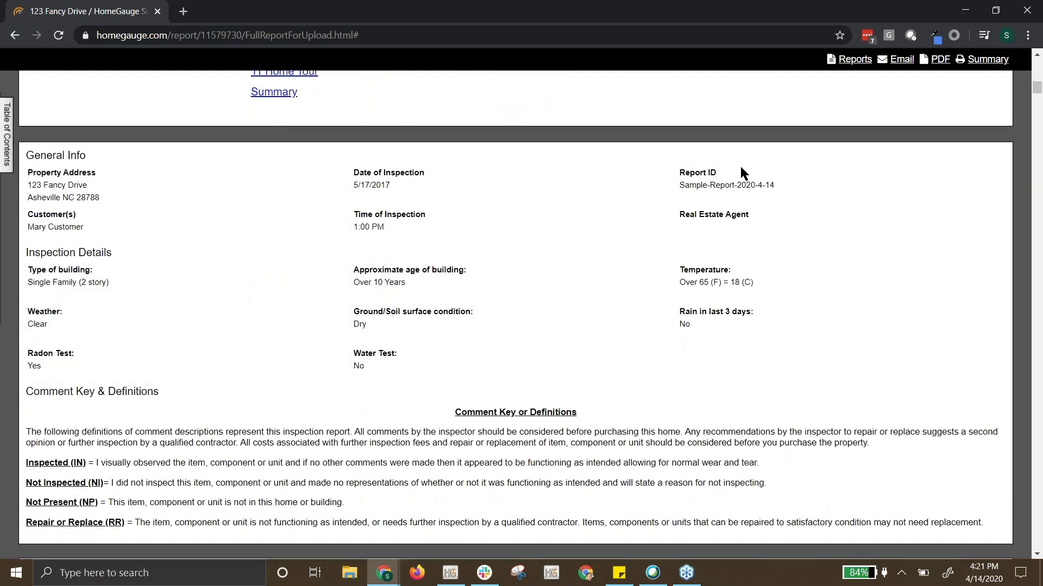
{"action": "scroll", "coordinate": [511, 330], "scroll_direction": "down", "scroll_amount": 1}
{"action": "scroll", "coordinate": [509, 323], "scroll_direction": "down", "scroll_amount": 5}
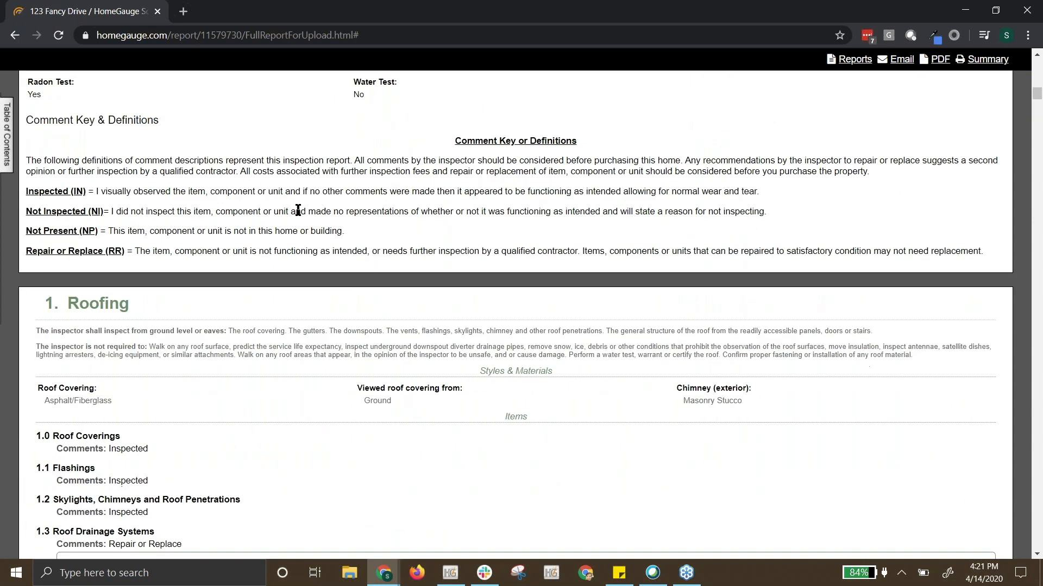
{"action": "scroll", "coordinate": [264, 326], "scroll_direction": "down", "scroll_amount": 2}
{"action": "scroll", "coordinate": [262, 385], "scroll_direction": "down", "scroll_amount": 4}
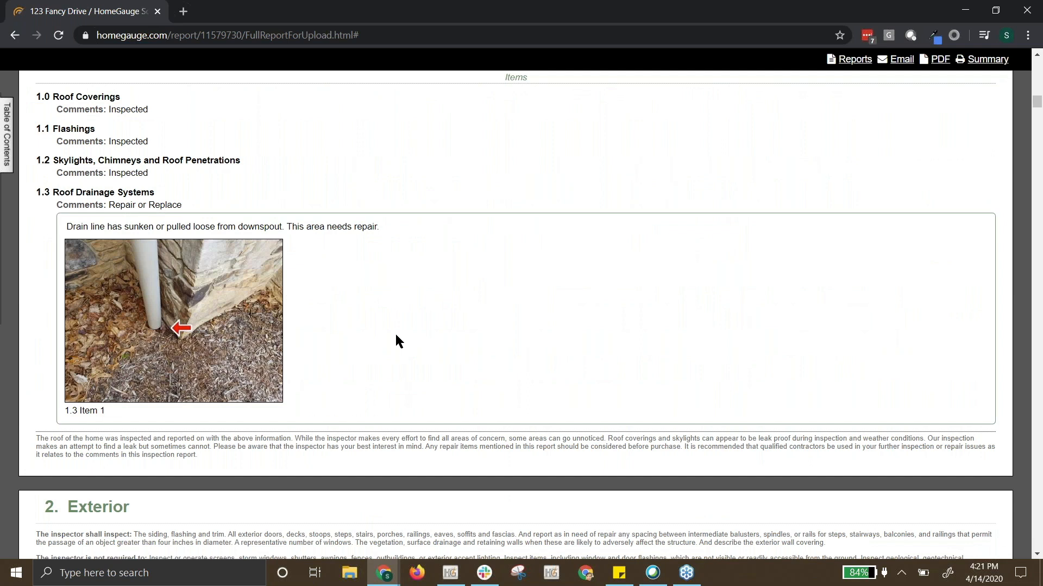
{"action": "left_click", "coordinate": [197, 300]}
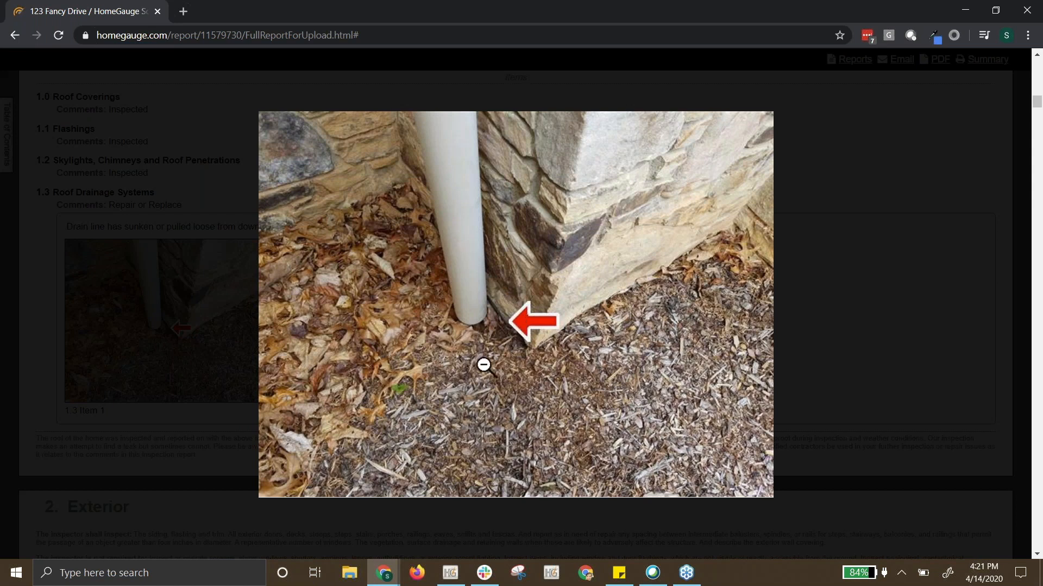
Look over the enlarged Roof Drainage Systems photo with its red arrow and close it.
{"action": "scroll", "coordinate": [889, 270], "scroll_direction": "down", "scroll_amount": 3}
{"action": "scroll", "coordinate": [890, 271], "scroll_direction": "up", "scroll_amount": 4}
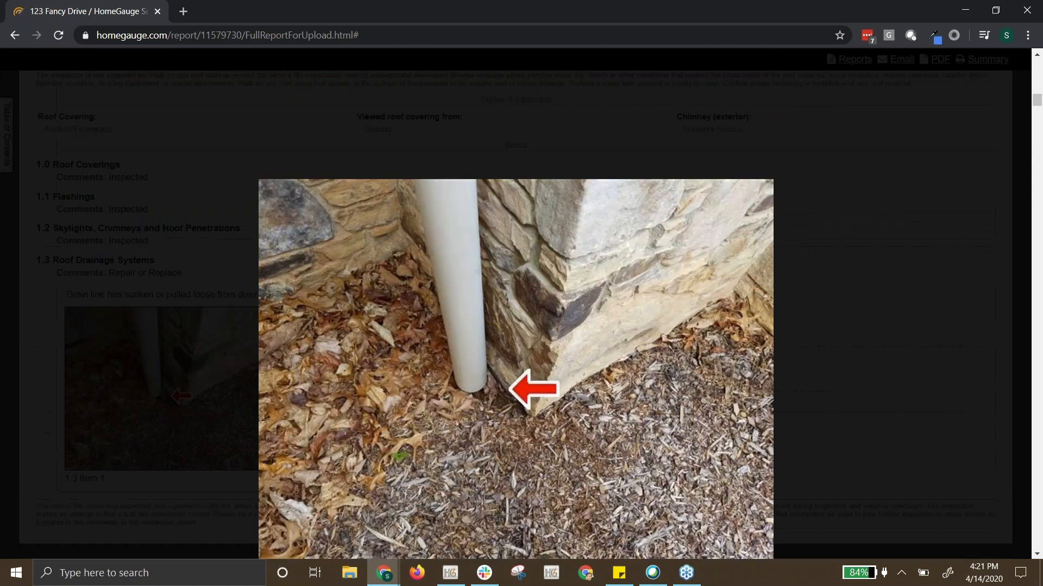
{"action": "scroll", "coordinate": [890, 271], "scroll_direction": "down", "scroll_amount": 4}
{"action": "scroll", "coordinate": [889, 270], "scroll_direction": "up", "scroll_amount": 3}
{"action": "left_click", "coordinate": [889, 270]}
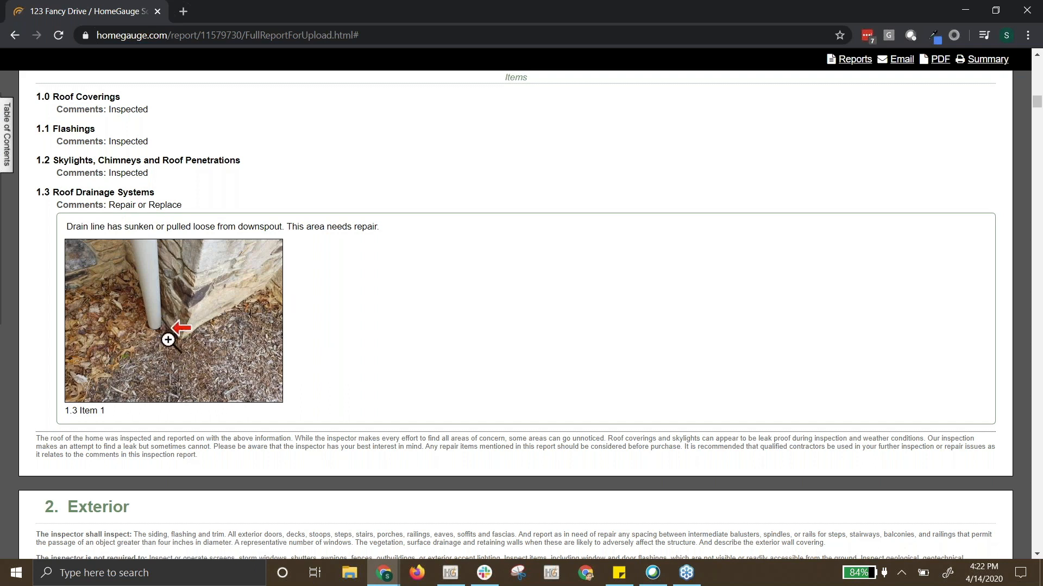
Look through the Exterior section down to 2.6 Other, enlarging and closing the gable woodwork photo under Wall Cladding Flashing and Trim.
{"action": "scroll", "coordinate": [368, 324], "scroll_direction": "down", "scroll_amount": 10}
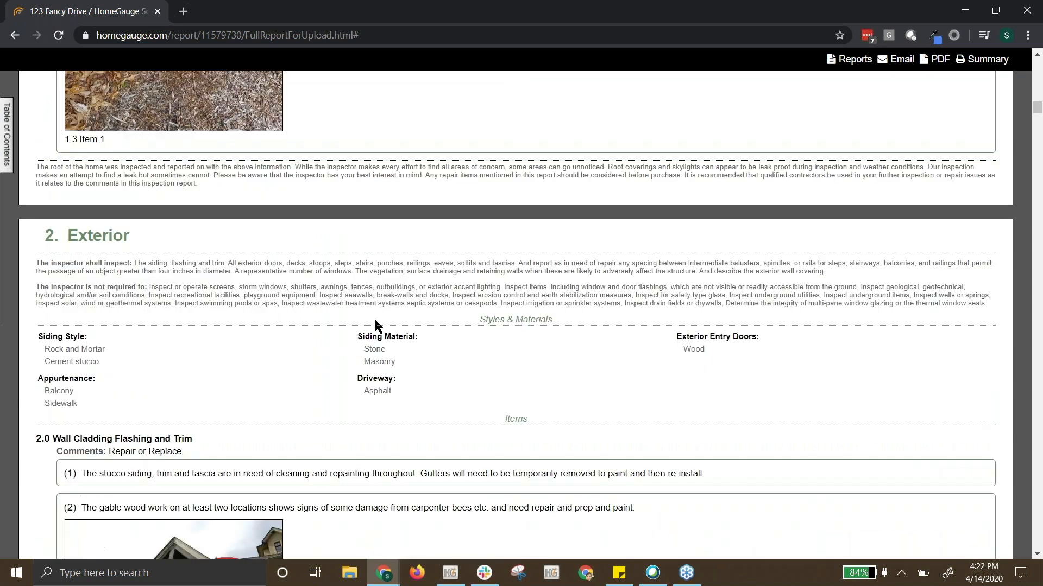
{"action": "left_click", "coordinate": [191, 264]}
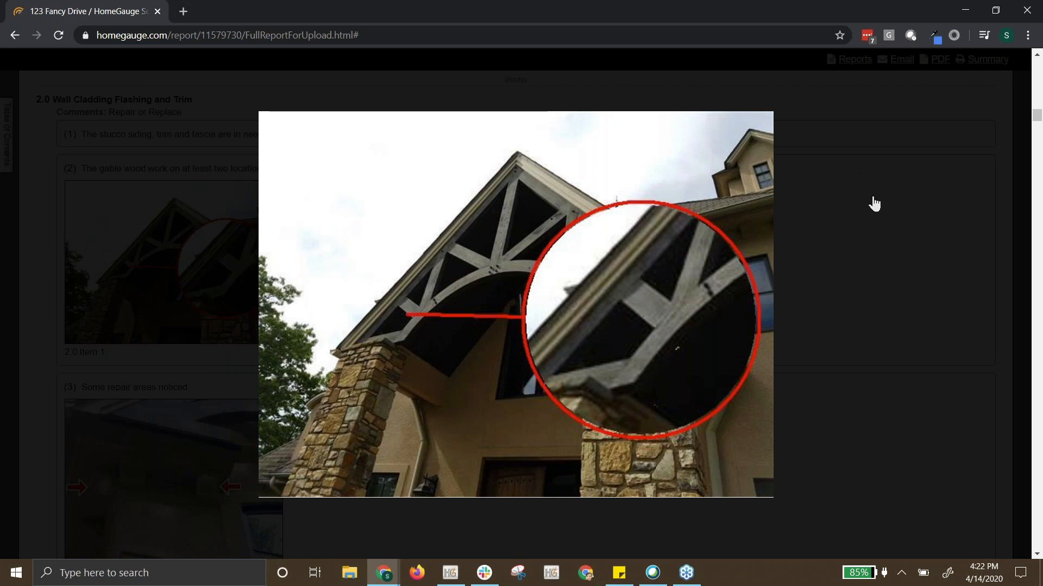
{"action": "left_click", "coordinate": [163, 120]}
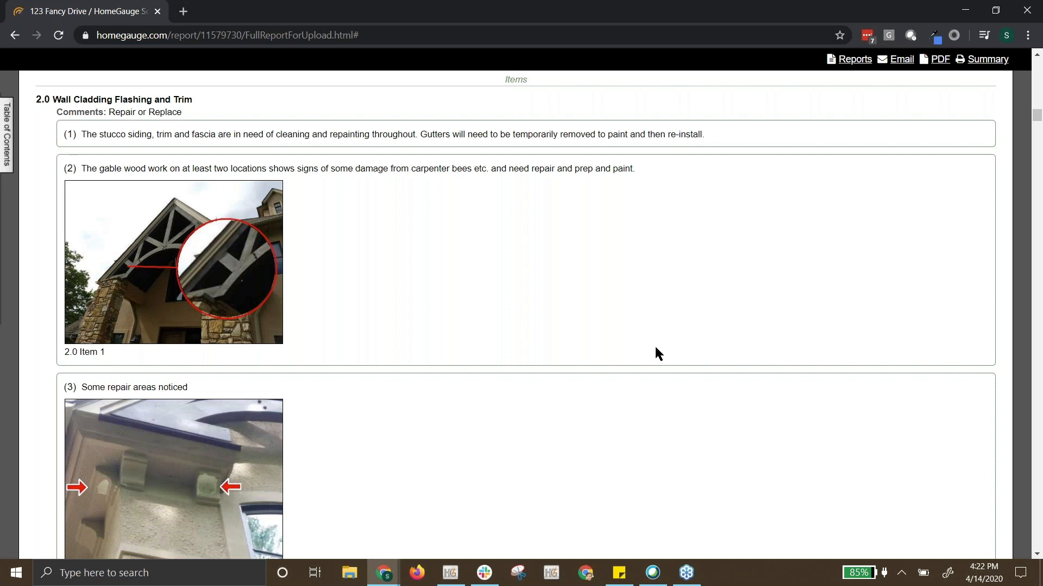
{"action": "scroll", "coordinate": [655, 352], "scroll_direction": "down", "scroll_amount": 10}
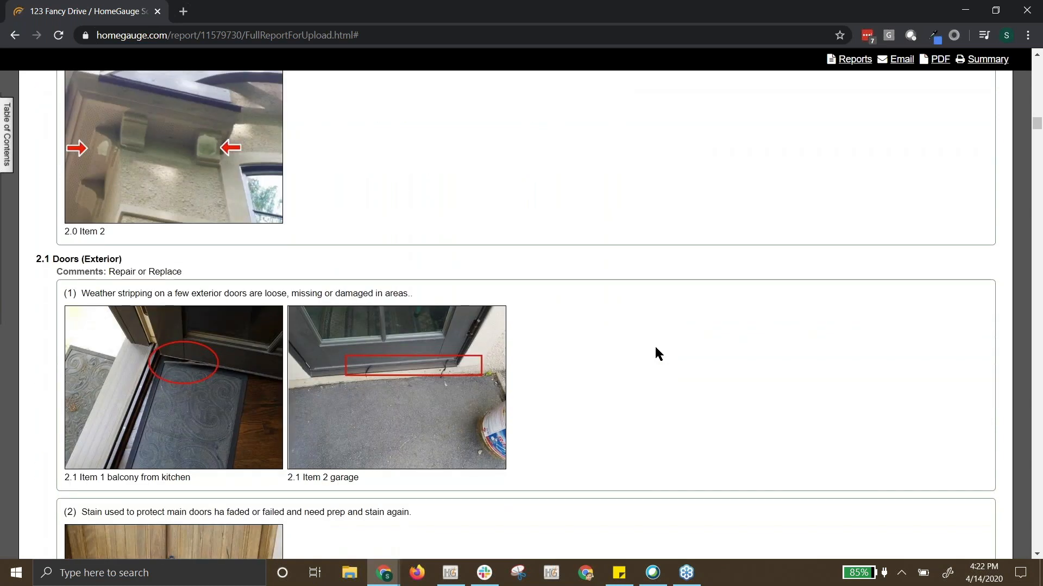
{"action": "scroll", "coordinate": [656, 353], "scroll_direction": "down", "scroll_amount": 15}
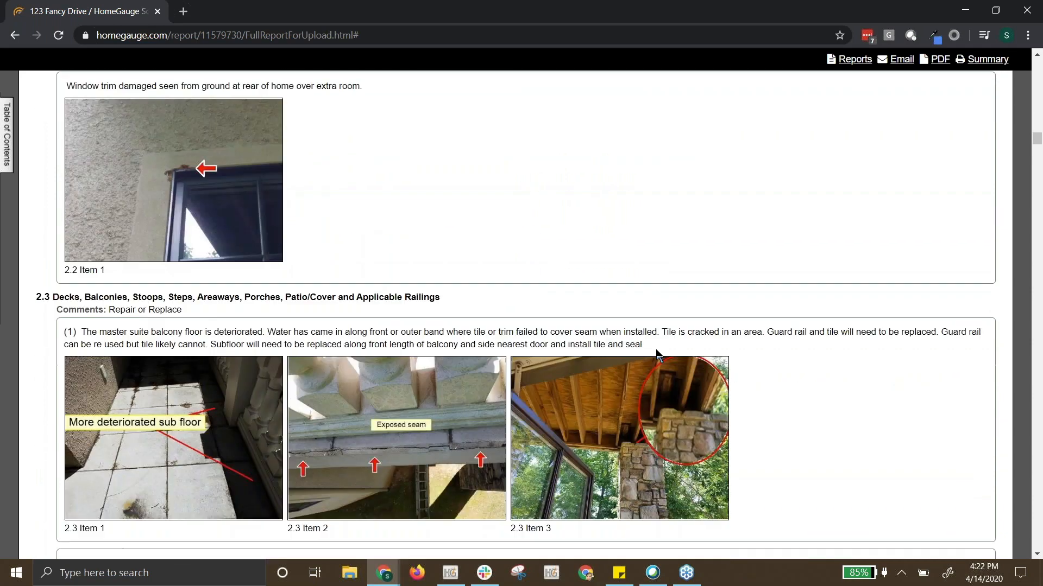
{"action": "scroll", "coordinate": [656, 349], "scroll_direction": "down", "scroll_amount": 20}
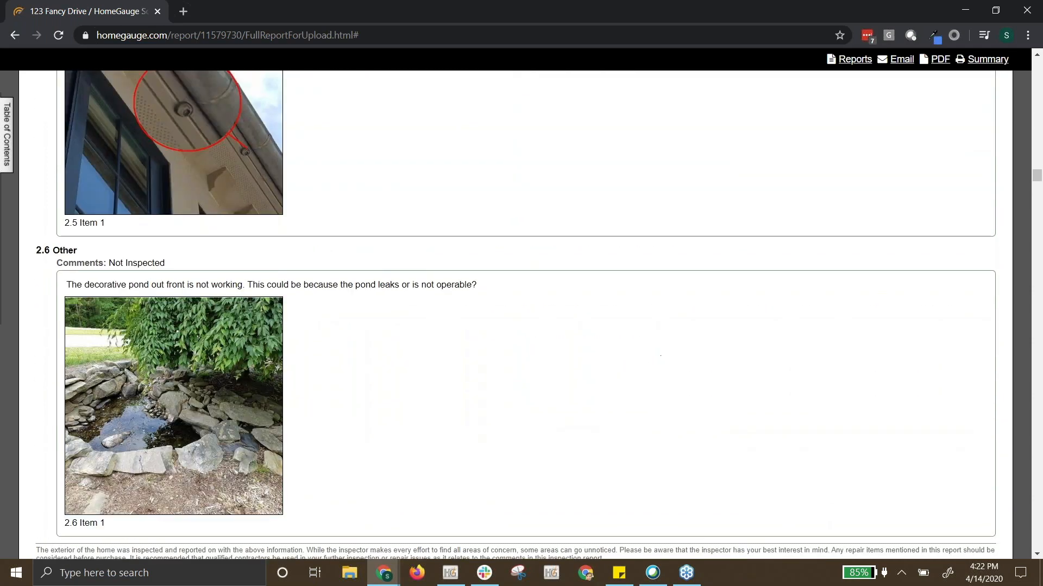
Jump to section 11 Home Tour through the report's table of contents and look over the 360 degree photos.
{"action": "left_click", "coordinate": [7, 132]}
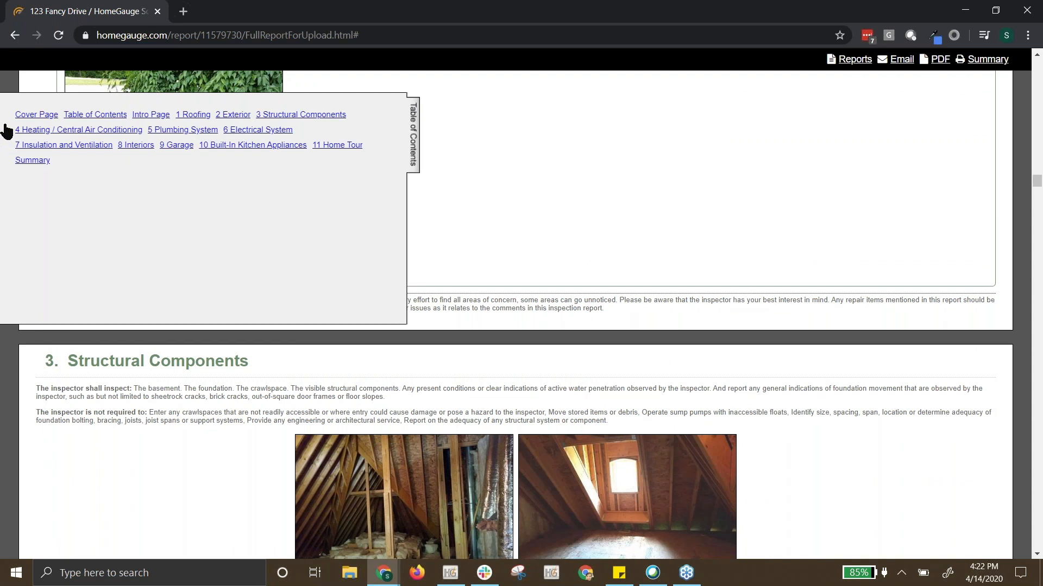
{"action": "left_click", "coordinate": [345, 150]}
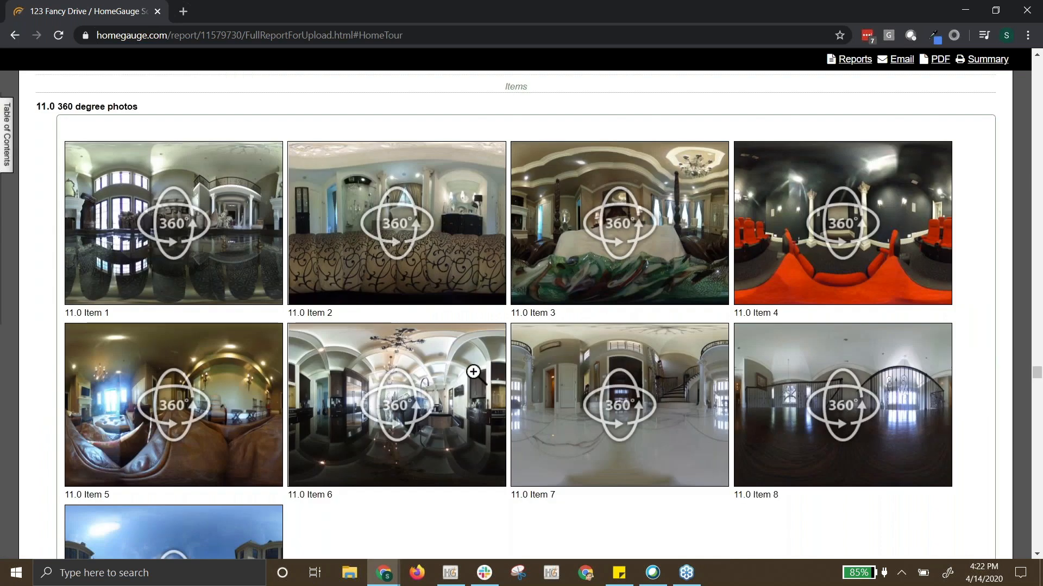
{"action": "scroll", "coordinate": [598, 328], "scroll_direction": "down", "scroll_amount": 3}
{"action": "scroll", "coordinate": [599, 334], "scroll_direction": "up", "scroll_amount": 3}
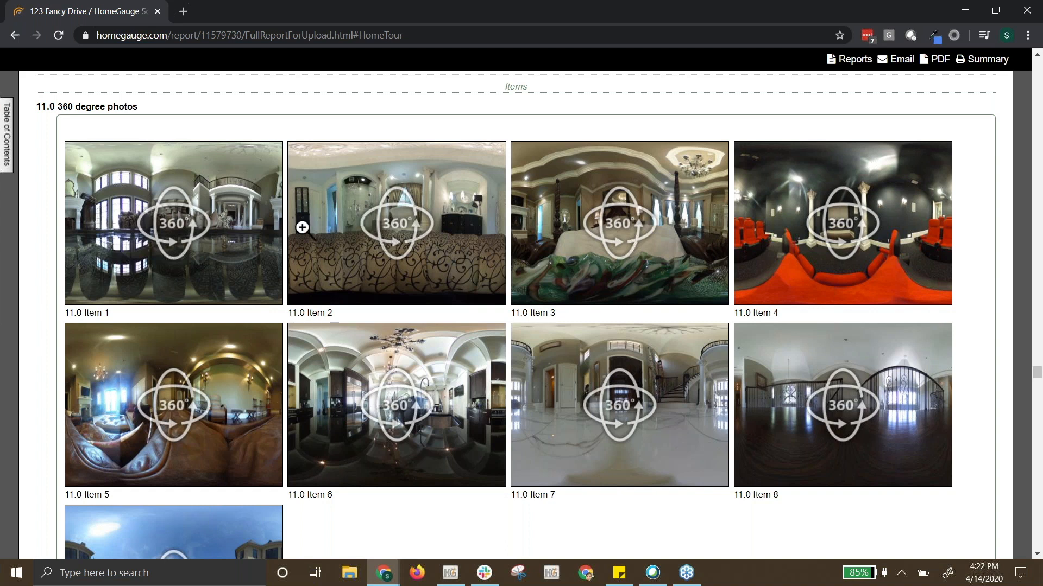
View the 11.0 Item 1 living room 360° photo full screen, look around the room in all directions, and close the viewer.
{"action": "left_click", "coordinate": [177, 225]}
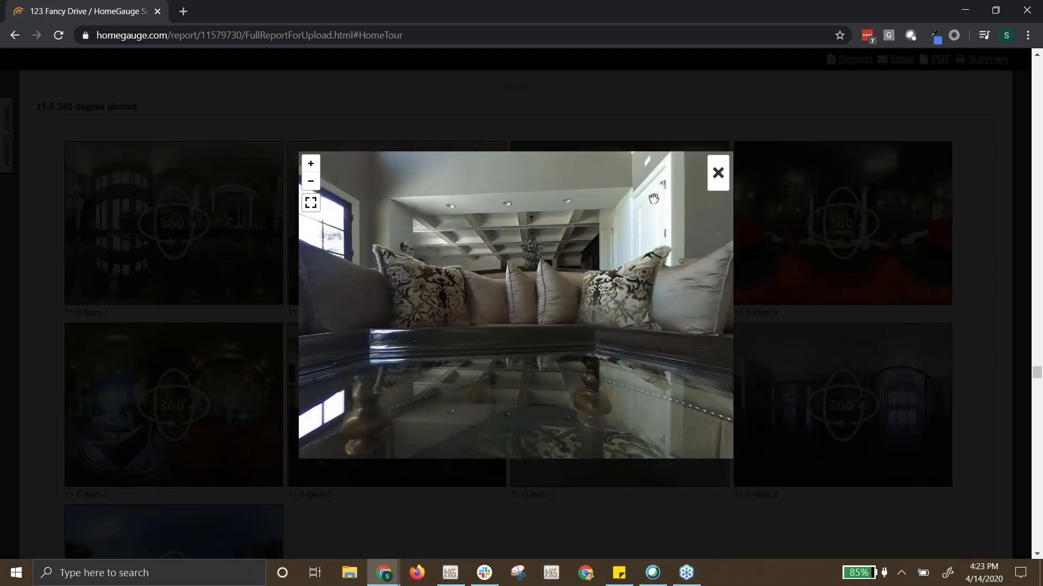
{"action": "left_click", "coordinate": [311, 205]}
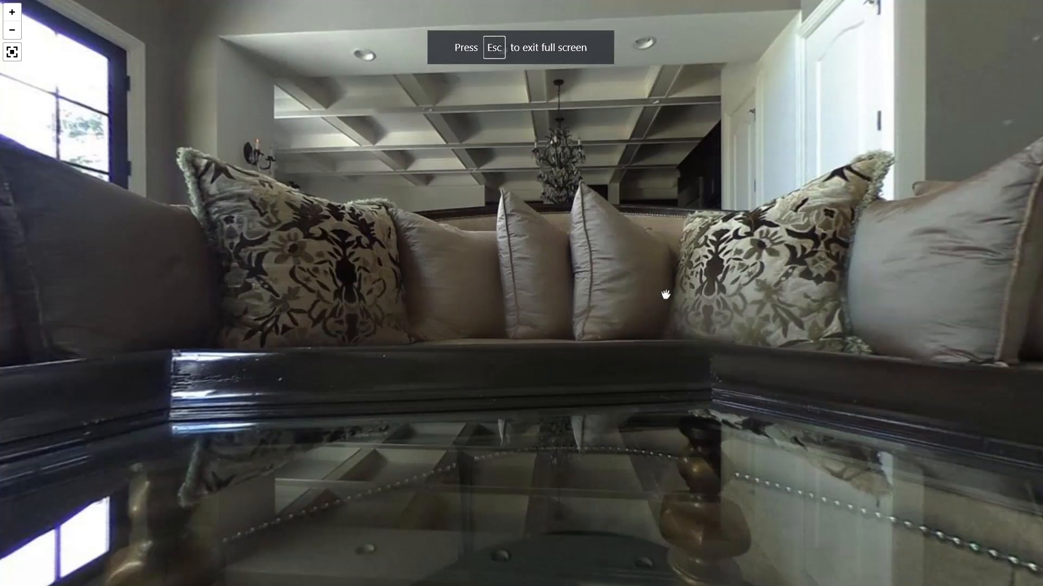
{"action": "left_click_drag", "start_coordinate": [614, 298], "coordinate": [717, 366]}
{"action": "left_click_drag", "start_coordinate": [604, 236], "coordinate": [554, 146]}
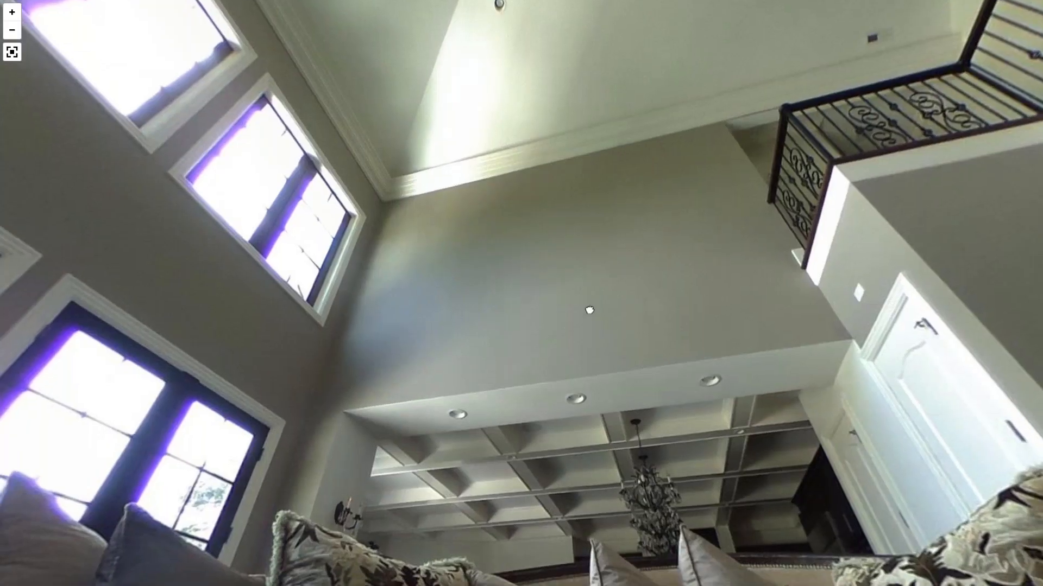
{"action": "left_click_drag", "start_coordinate": [588, 310], "coordinate": [590, 141]}
{"action": "left_click_drag", "start_coordinate": [591, 399], "coordinate": [587, 80]}
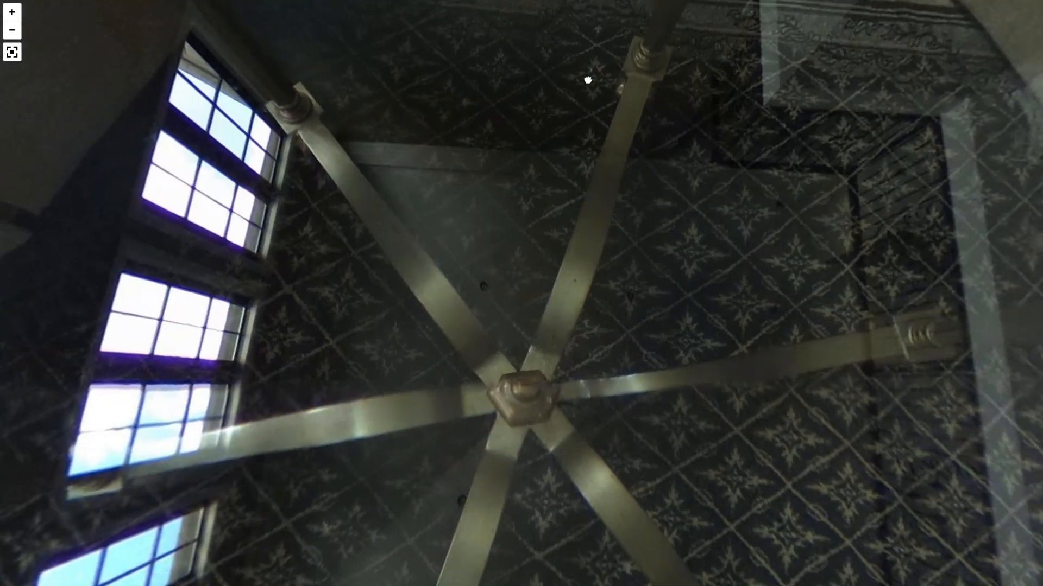
{"action": "left_click_drag", "start_coordinate": [616, 194], "coordinate": [629, 442]}
{"action": "left_click_drag", "start_coordinate": [817, 376], "coordinate": [163, 431]}
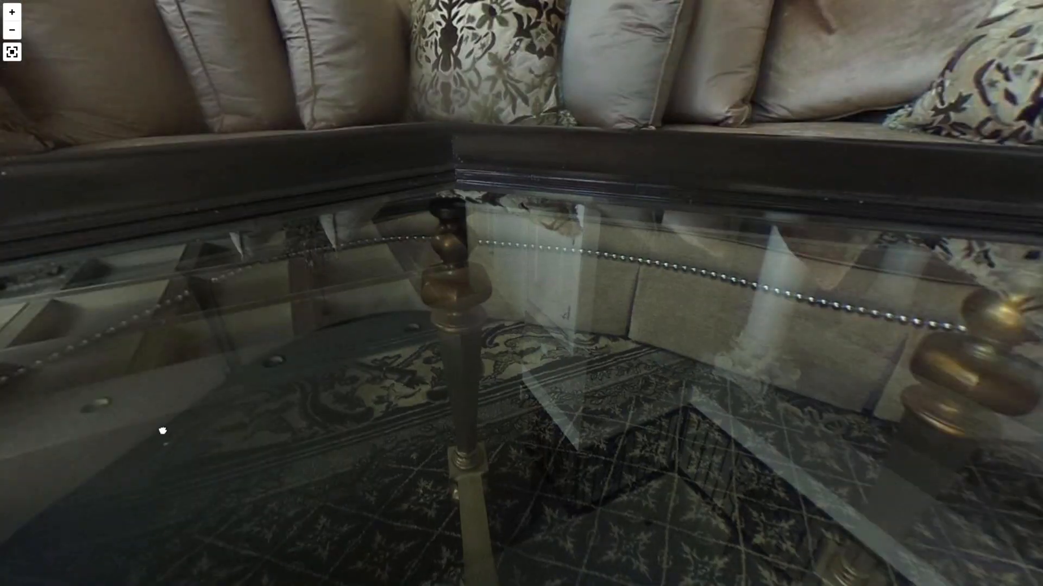
{"action": "left_click_drag", "start_coordinate": [780, 368], "coordinate": [634, 411]}
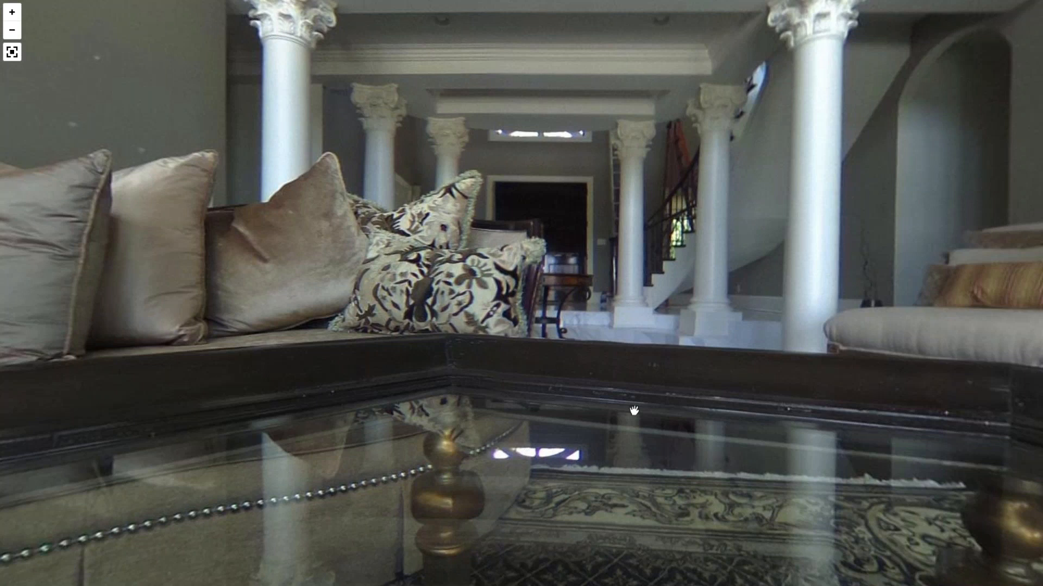
{"action": "key", "text": "Escape"}
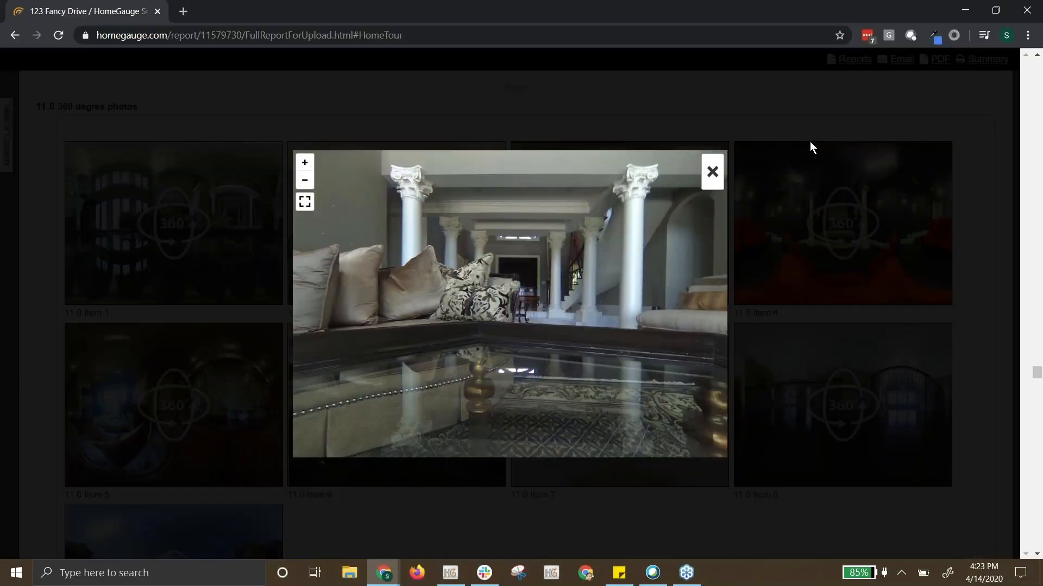
{"action": "left_click", "coordinate": [711, 175]}
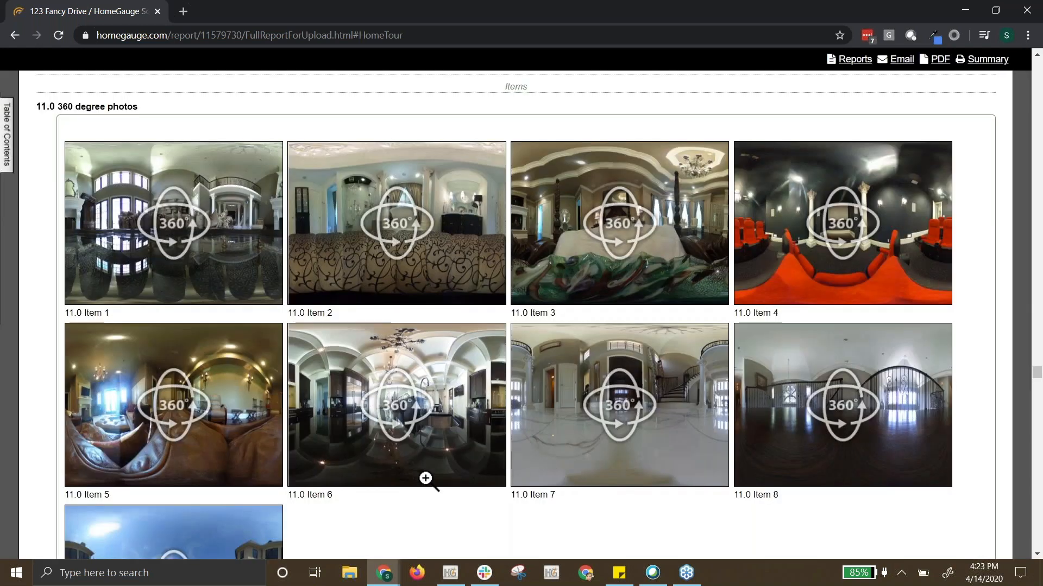
View the 11.0 Item 6 kitchen 360° photo full screen, look around the kitchen, and close the viewer.
{"action": "left_click", "coordinate": [357, 437]}
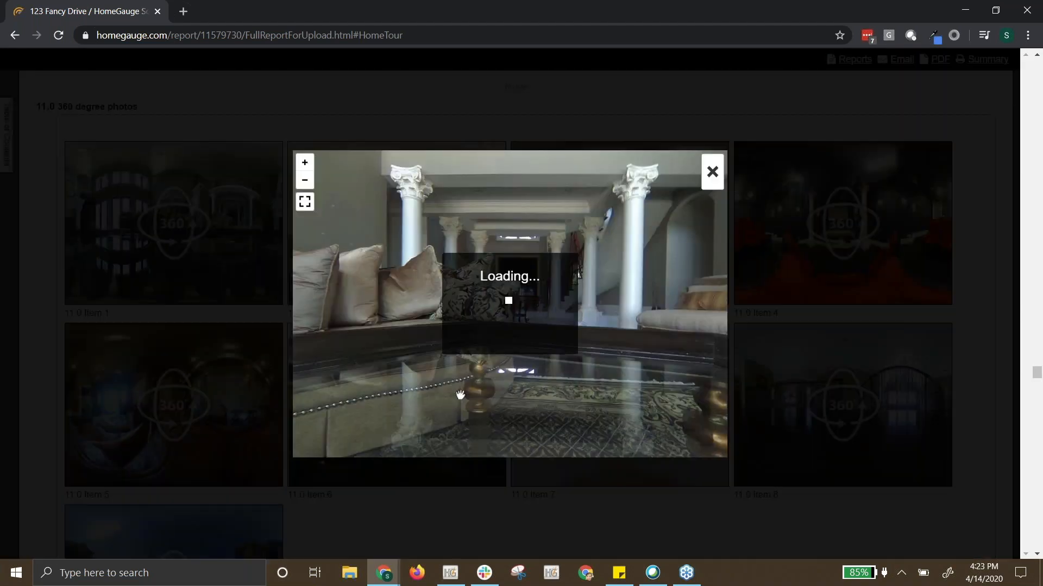
{"action": "left_click", "coordinate": [310, 202]}
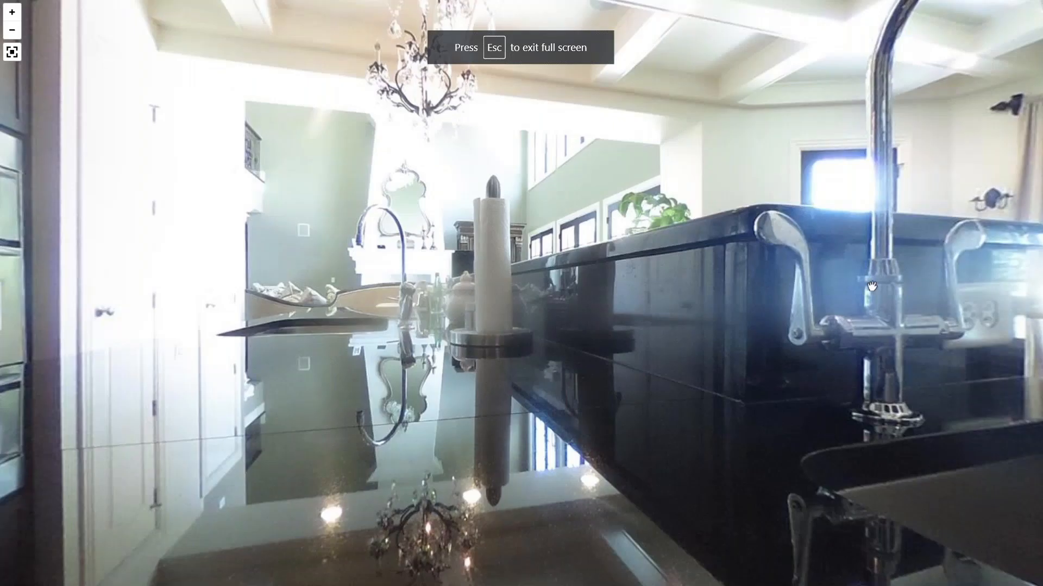
{"action": "left_click_drag", "start_coordinate": [872, 286], "coordinate": [409, 315]}
{"action": "left_click_drag", "start_coordinate": [548, 207], "coordinate": [754, 204]}
{"action": "left_click_drag", "start_coordinate": [284, 404], "coordinate": [920, 388]}
{"action": "left_click_drag", "start_coordinate": [348, 375], "coordinate": [297, 89]}
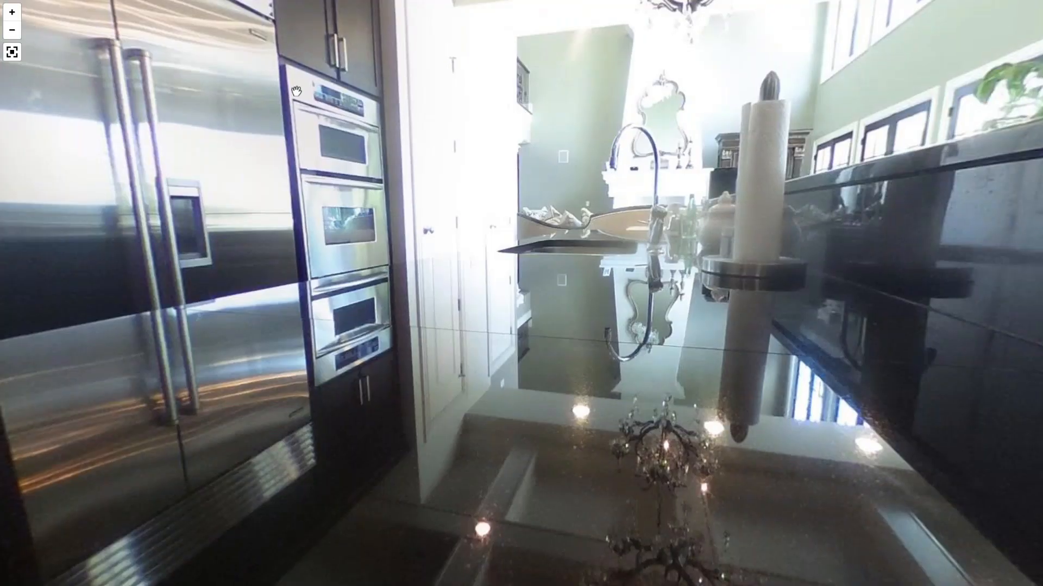
{"action": "key", "text": "Escape"}
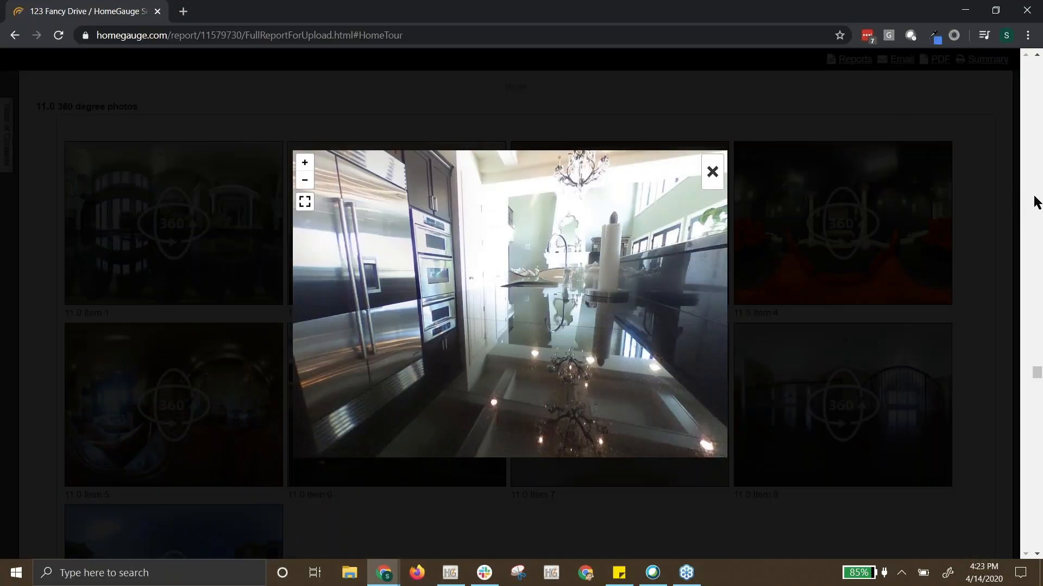
{"action": "left_click", "coordinate": [712, 173]}
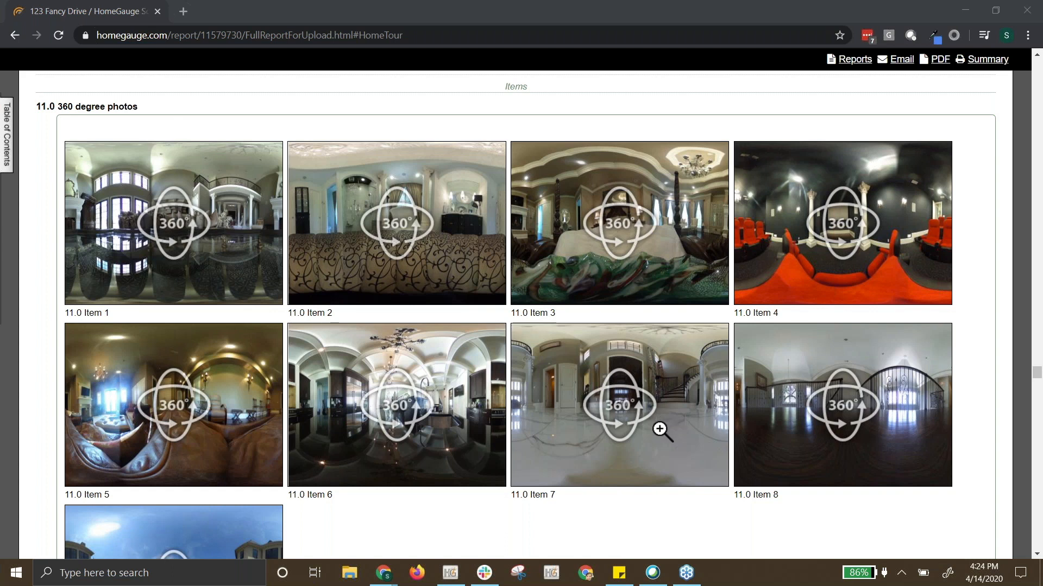
Examine the report's Summary section with its heading details and listed repair items, and dismiss the pop-up chat notification.
{"action": "scroll", "coordinate": [652, 428], "scroll_direction": "down", "scroll_amount": 8}
{"action": "scroll", "coordinate": [639, 416], "scroll_direction": "down", "scroll_amount": 9}
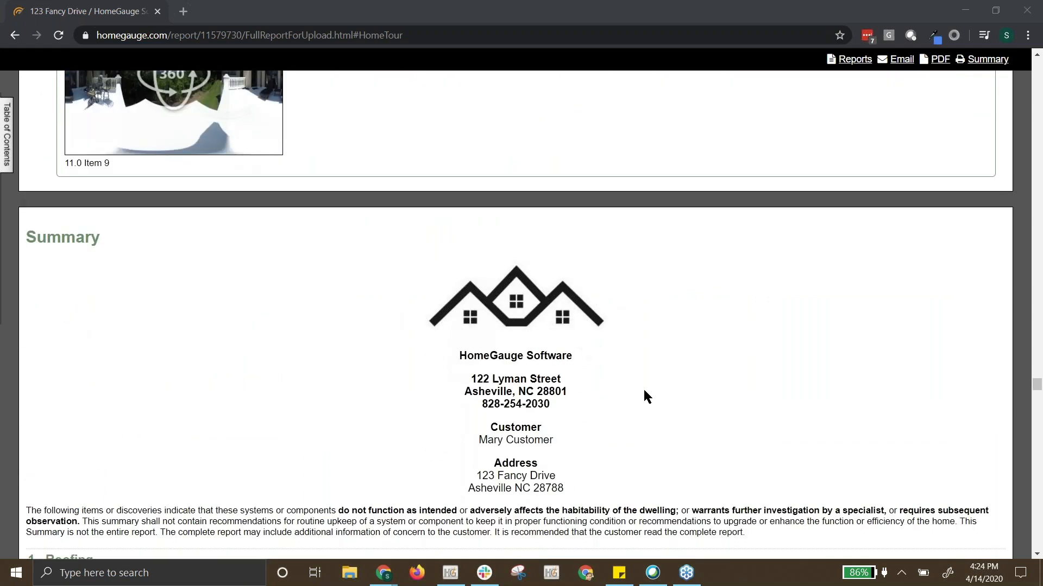
{"action": "scroll", "coordinate": [511, 379], "scroll_direction": "down", "scroll_amount": 6}
{"action": "scroll", "coordinate": [511, 379], "scroll_direction": "up", "scroll_amount": 2}
{"action": "scroll", "coordinate": [511, 379], "scroll_direction": "down", "scroll_amount": 18}
{"action": "scroll", "coordinate": [515, 382], "scroll_direction": "down", "scroll_amount": 7}
{"action": "scroll", "coordinate": [516, 383], "scroll_direction": "up", "scroll_amount": 2}
{"action": "scroll", "coordinate": [530, 384], "scroll_direction": "down", "scroll_amount": 12}
{"action": "left_click", "coordinate": [987, 59]}
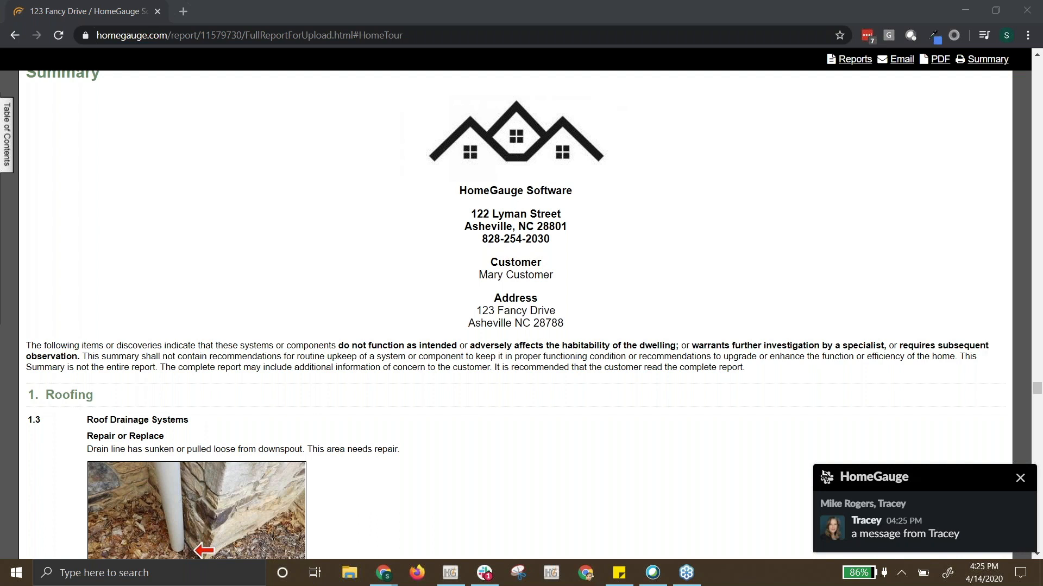
{"action": "left_click", "coordinate": [1020, 479]}
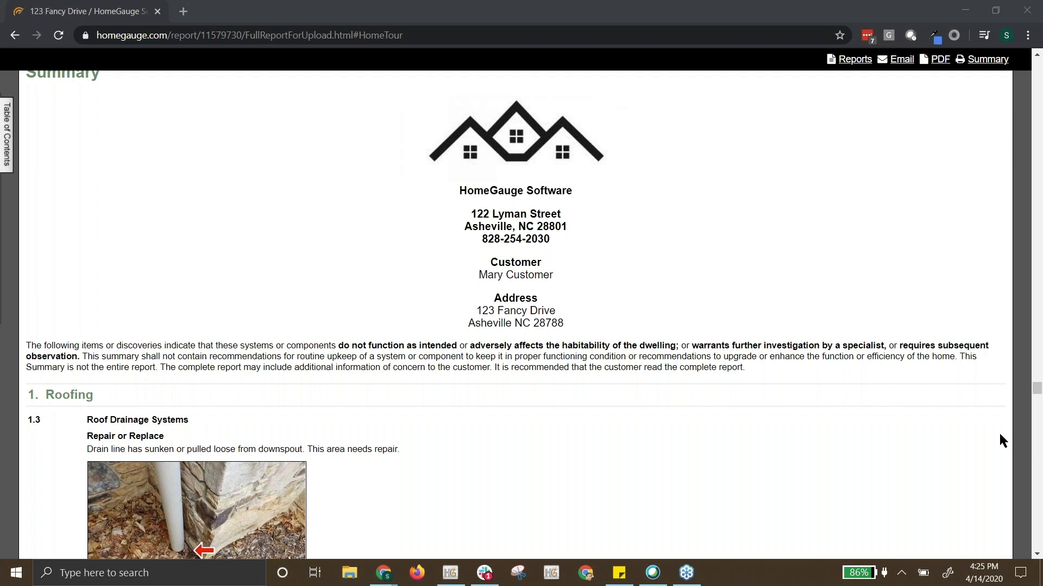
Return to the dashboard's report list and choose to make the Sample-Report-2020-4-14 document public.
{"action": "left_click", "coordinate": [855, 60]}
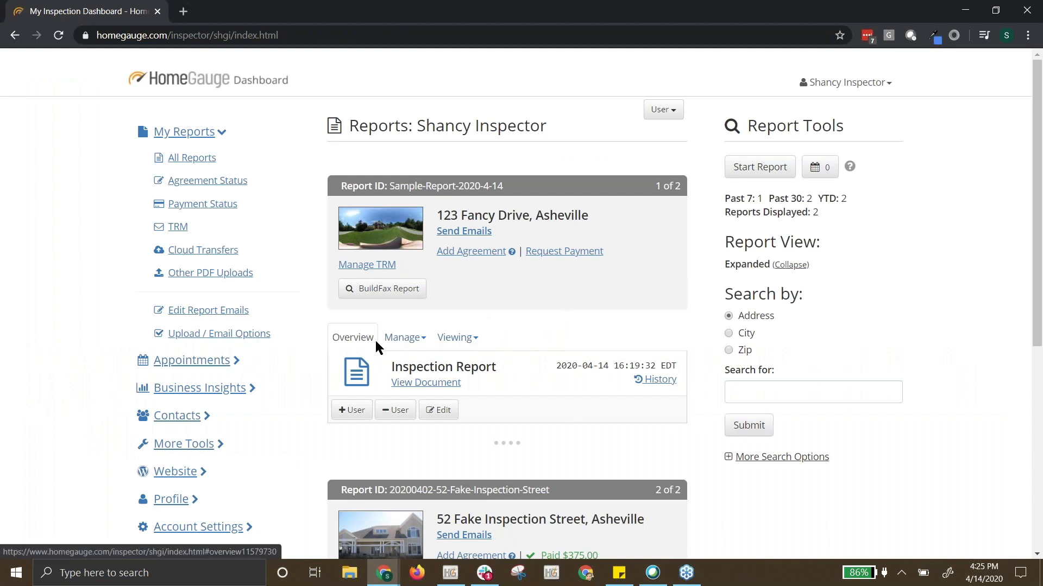
{"action": "left_click", "coordinate": [447, 341]}
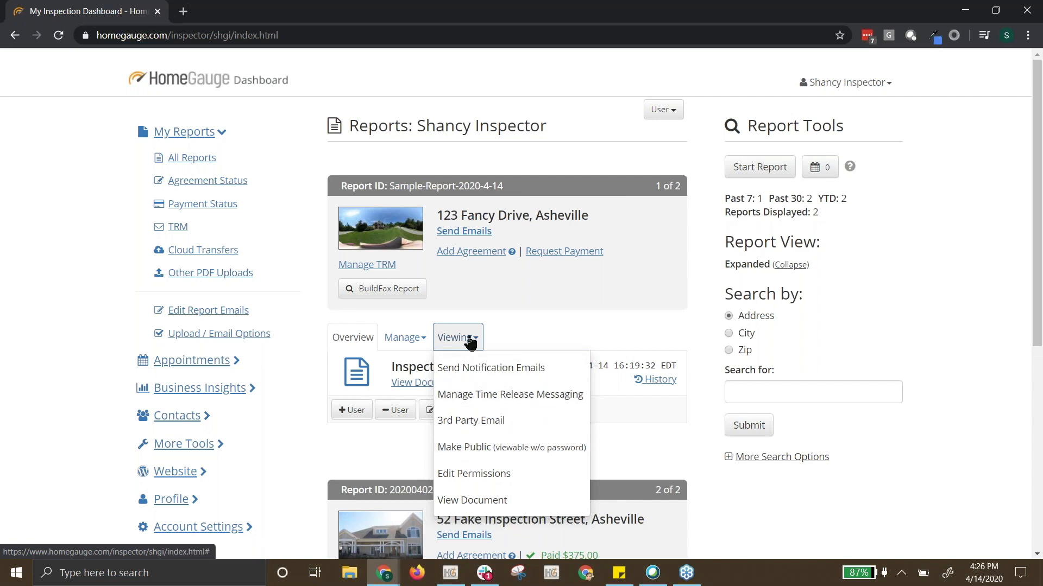
{"action": "left_click", "coordinate": [473, 450]}
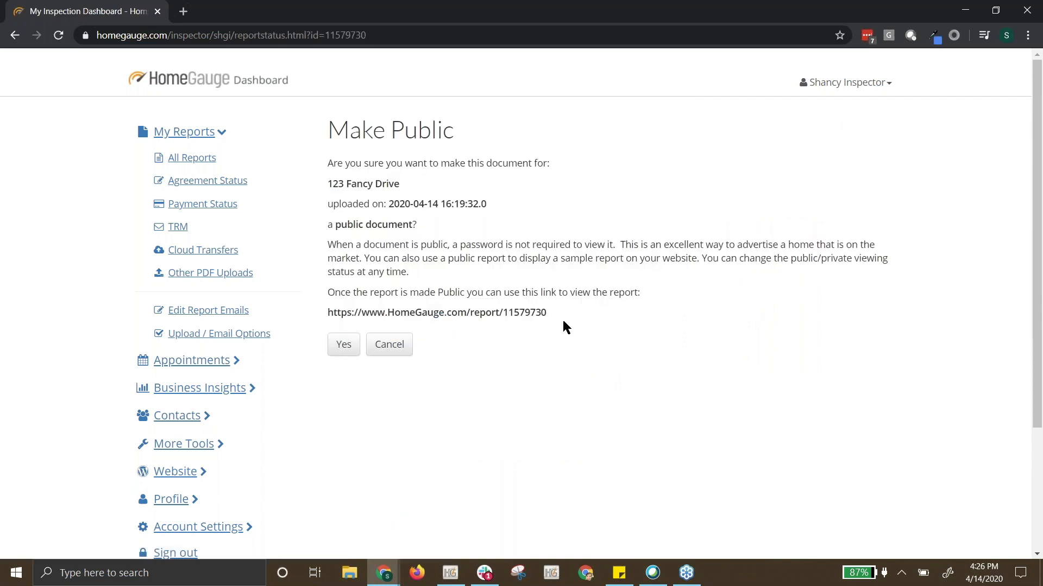
Copy the link for viewing the public report and confirm making the 123 Fancy Drive document public.
{"action": "left_click_drag", "start_coordinate": [561, 319], "coordinate": [333, 310]}
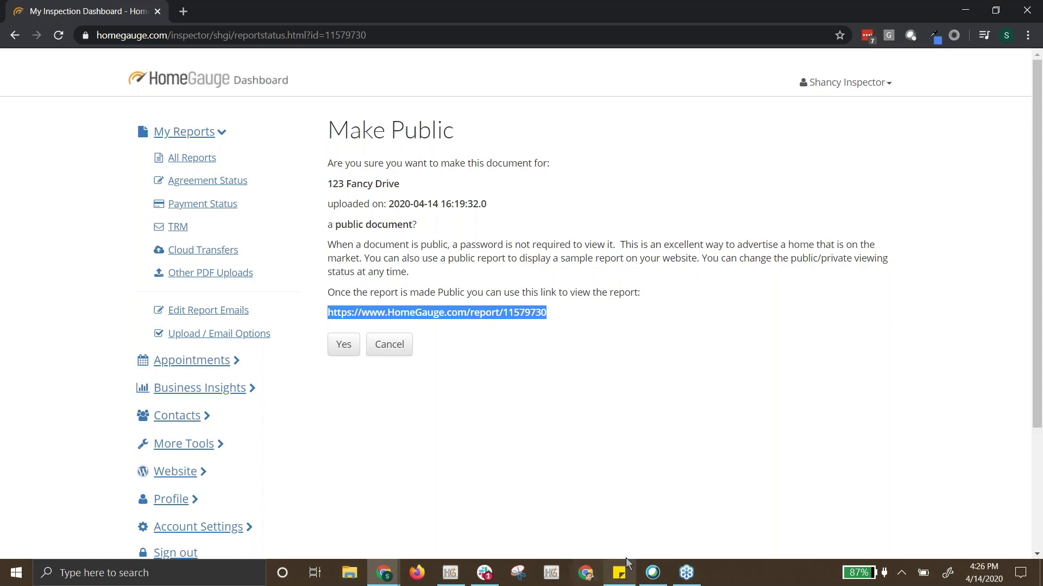
{"action": "mouse_move", "coordinate": [618, 582]}
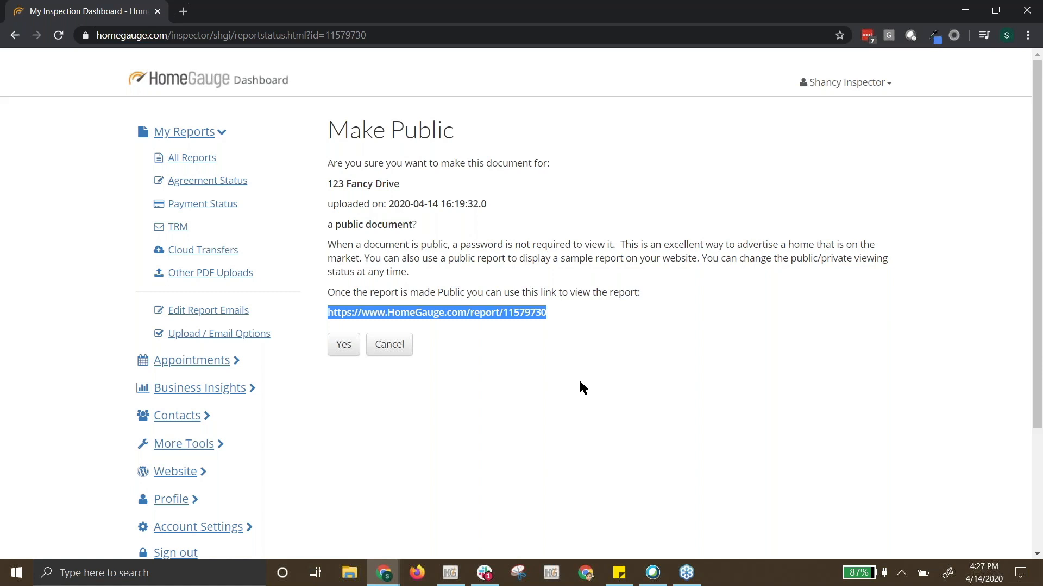
{"action": "right_click", "coordinate": [542, 315]}
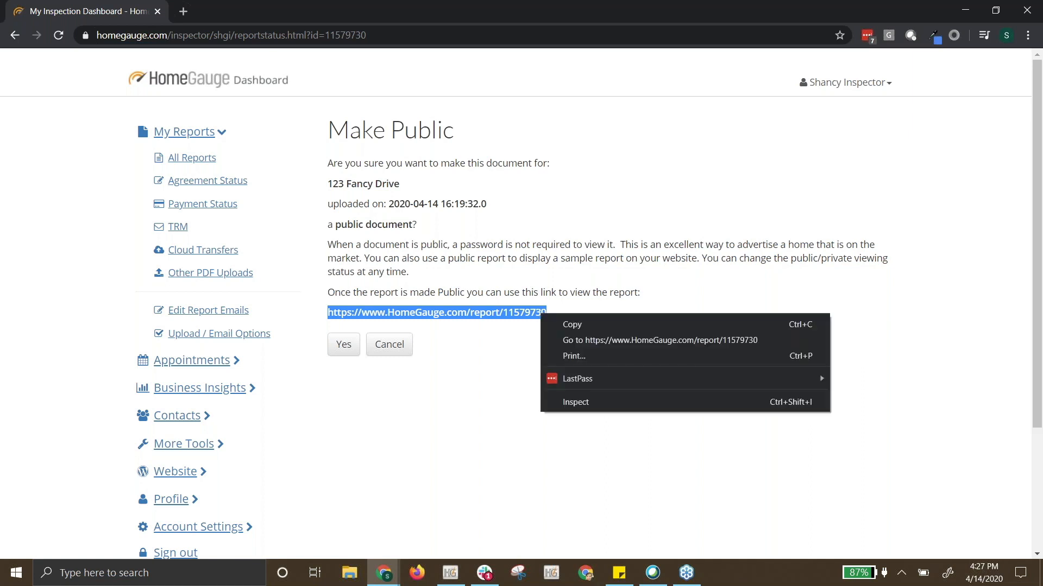
{"action": "left_click", "coordinate": [585, 326]}
{"action": "left_click", "coordinate": [586, 341]}
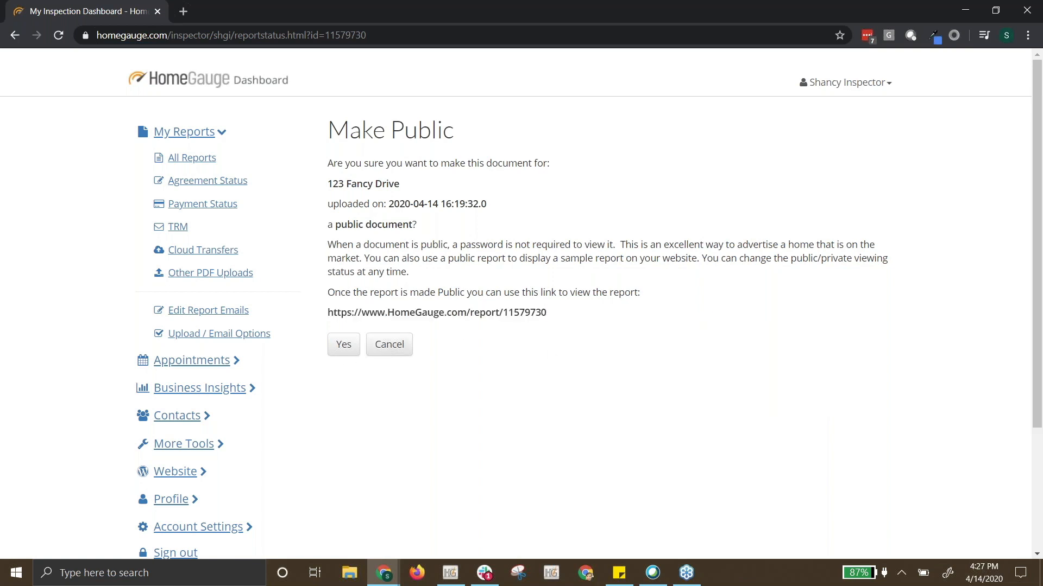
{"action": "left_click", "coordinate": [344, 345]}
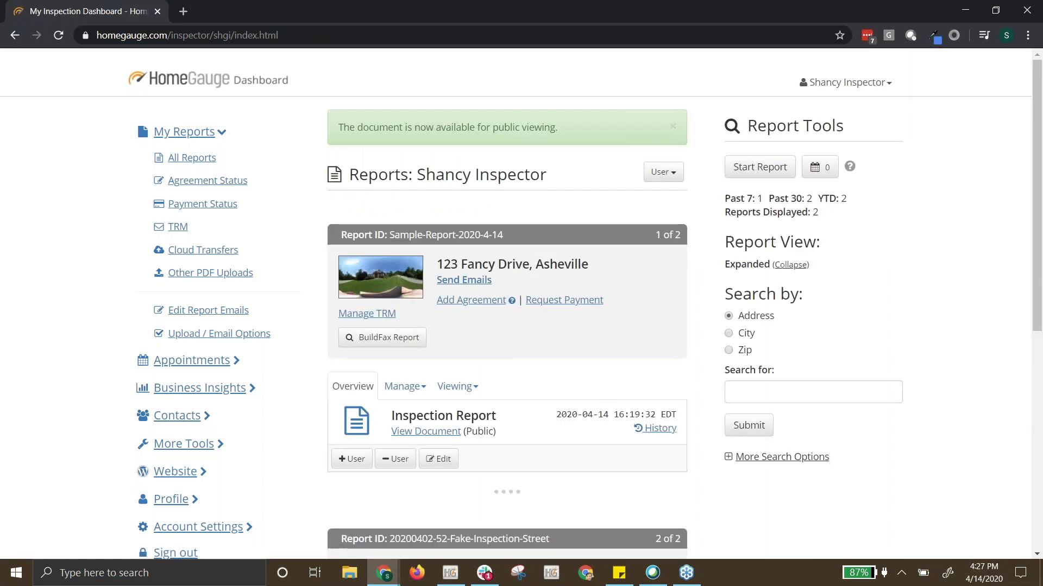
Switch to Firefox, open the copied public report link to view the 123 Fancy Drive report, and close the browser window.
{"action": "left_click", "coordinate": [1029, 168]}
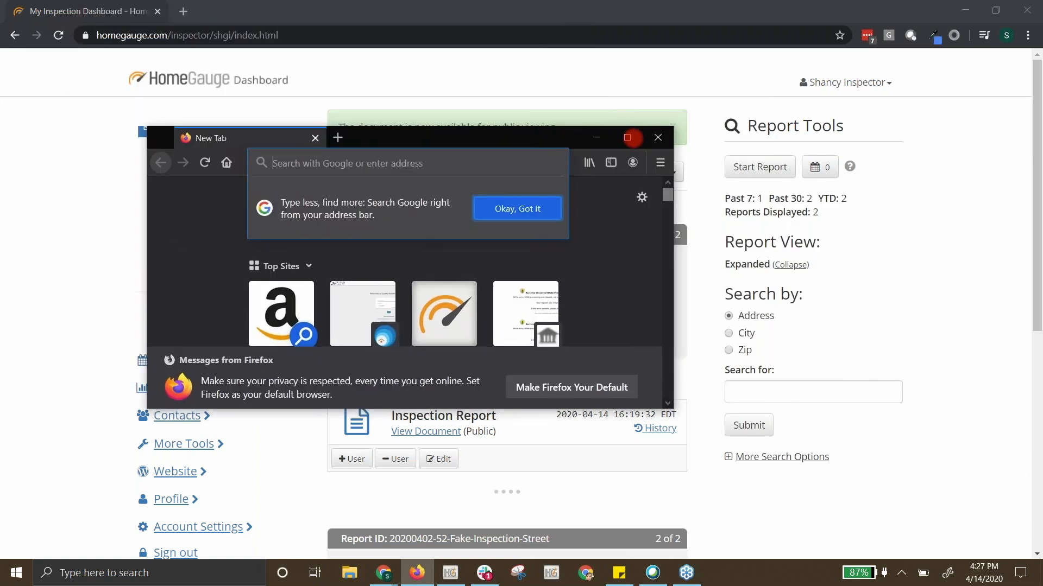
{"action": "left_click", "coordinate": [994, 137]}
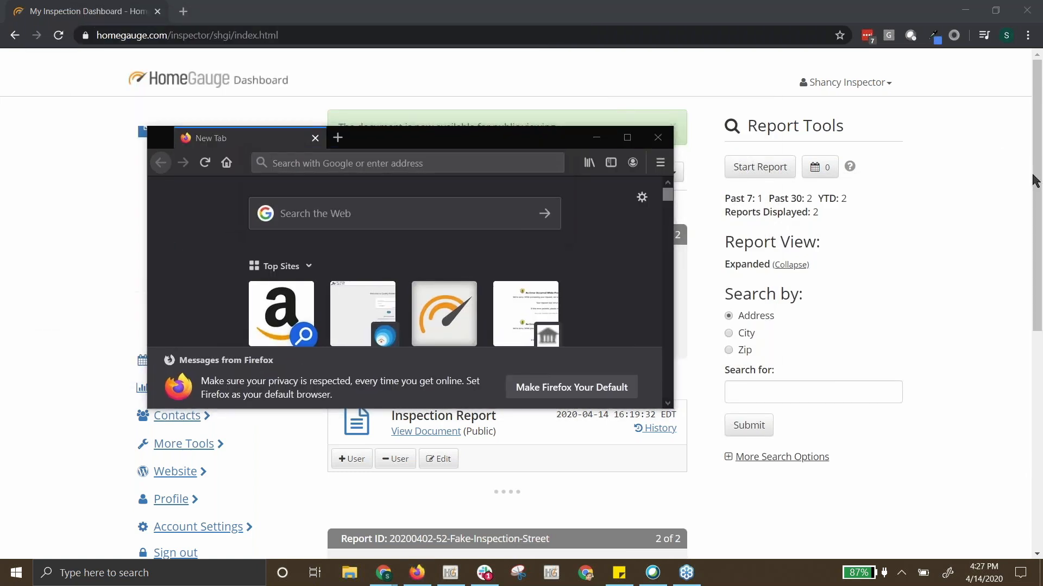
{"action": "left_click", "coordinate": [627, 137]}
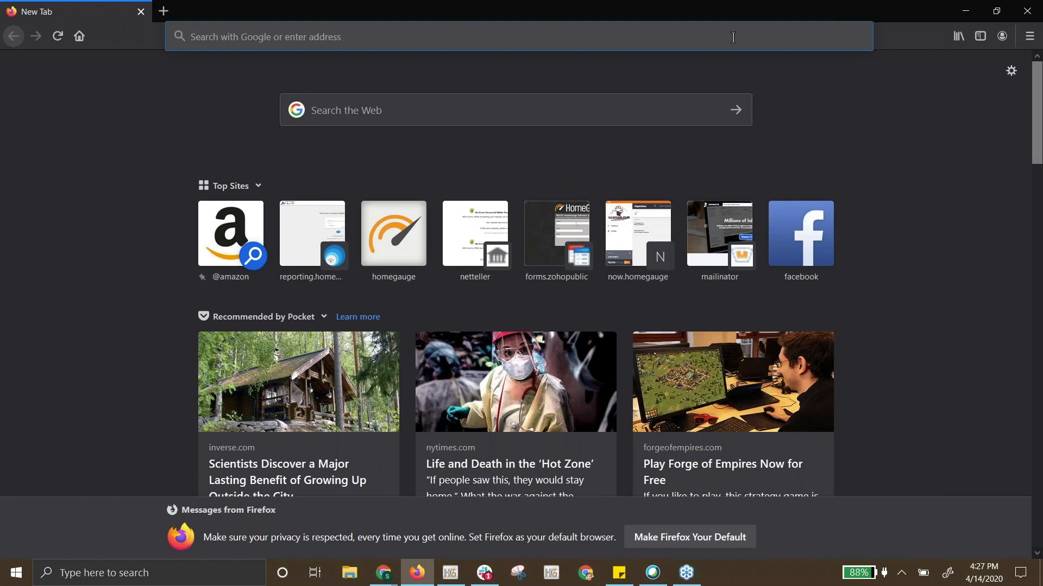
{"action": "type", "text": "https://www.HomeGauge.com/report/11579730"}
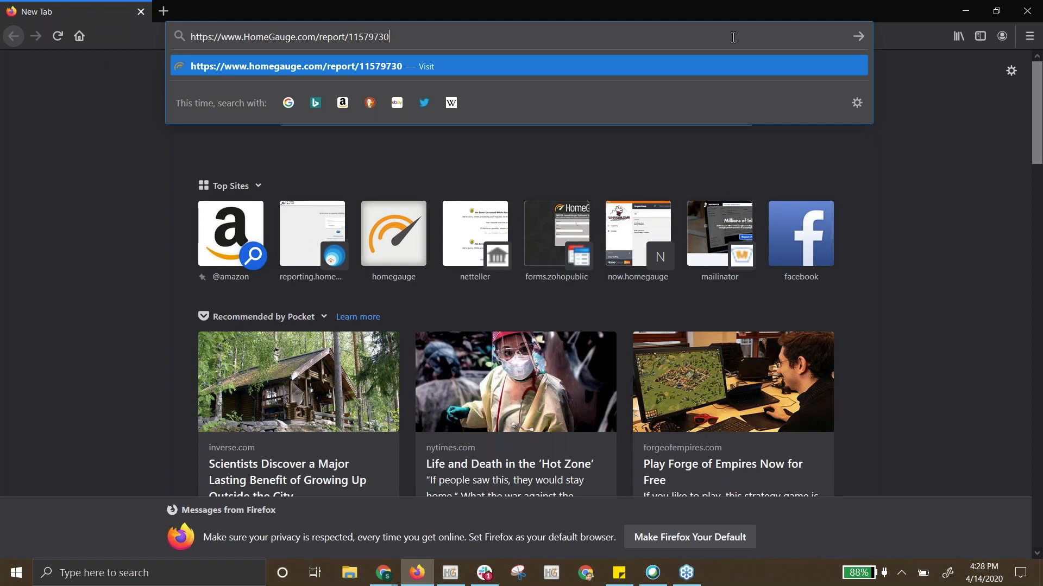
{"action": "key", "text": "Return"}
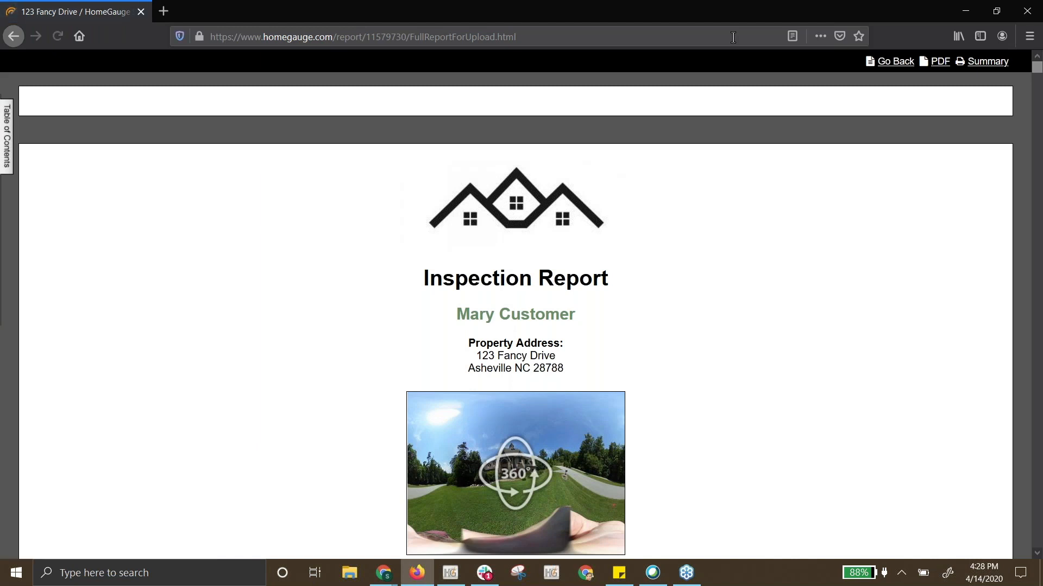
{"action": "left_click", "coordinate": [1025, 12]}
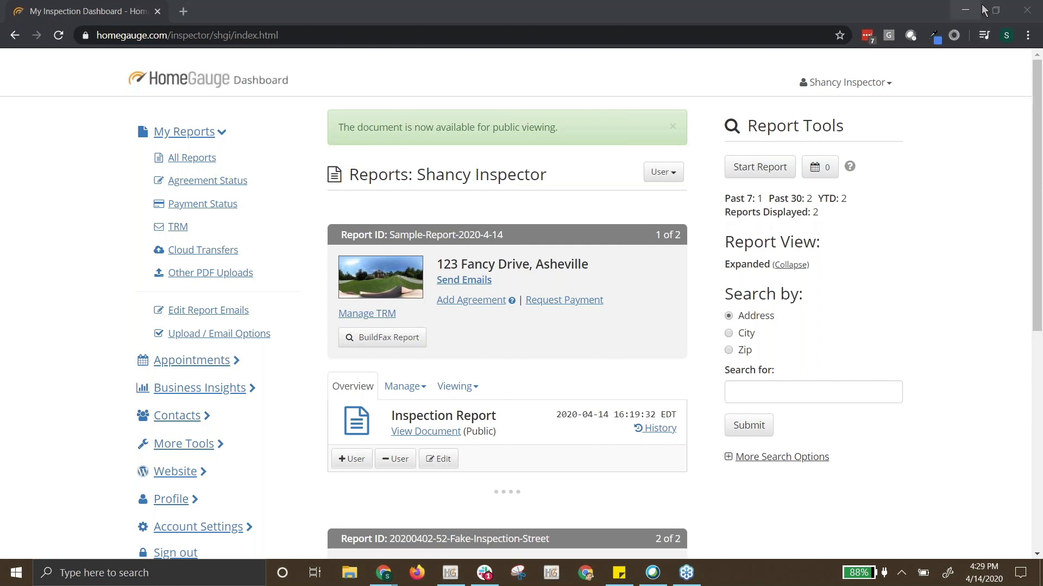
Switch to the HomeGauge desktop program and start a new report from the Residential template Systems (Residential).ht5.
{"action": "left_click", "coordinate": [1027, 12]}
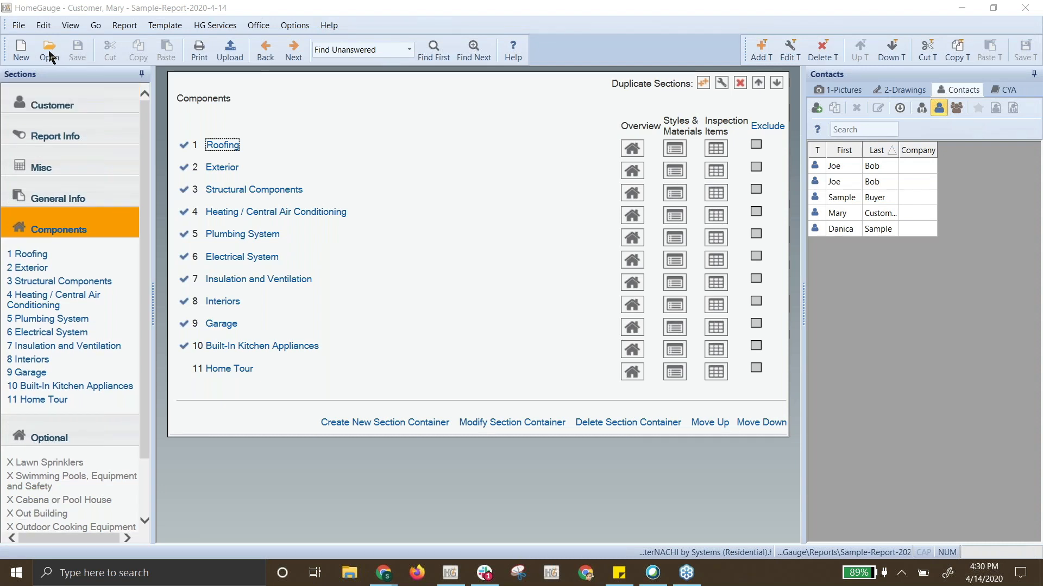
{"action": "left_click", "coordinate": [21, 50]}
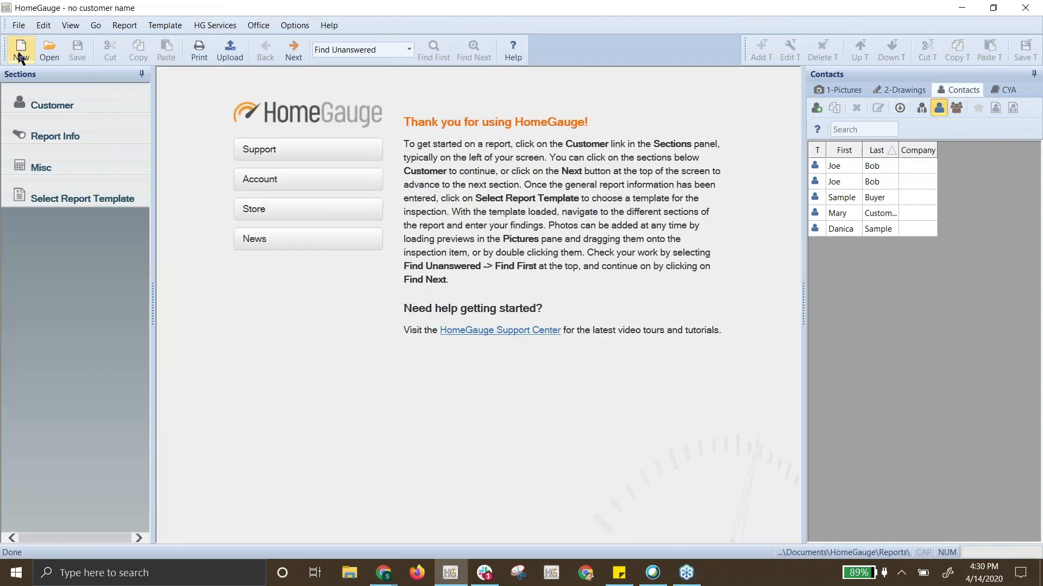
{"action": "left_click", "coordinate": [57, 202]}
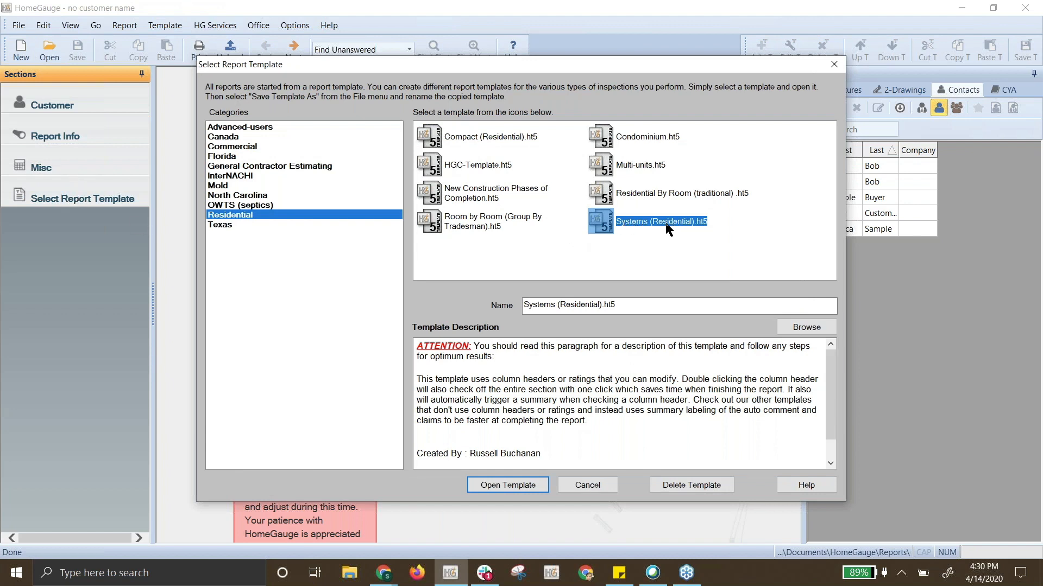
{"action": "left_click", "coordinate": [491, 485]}
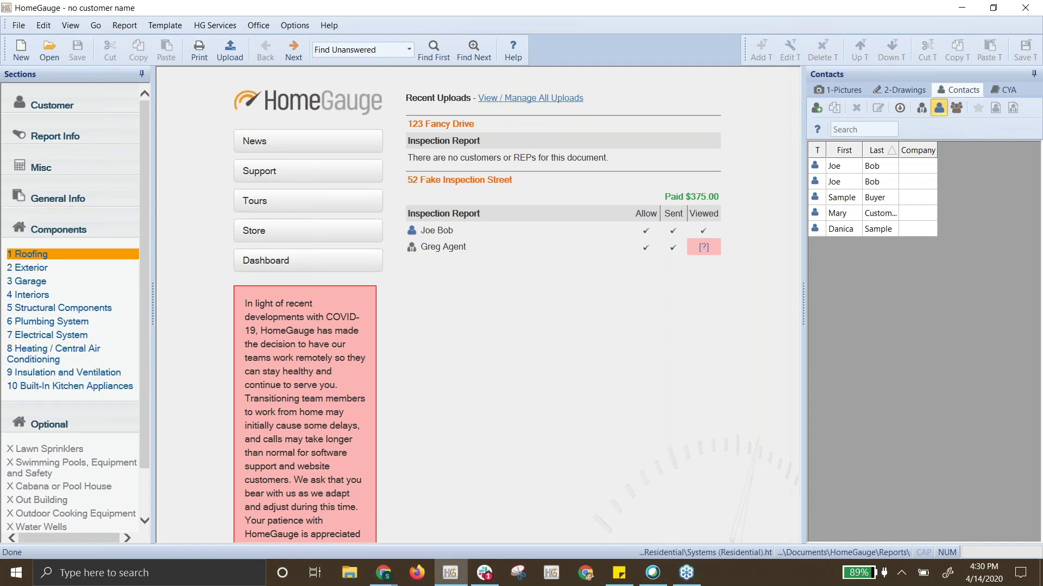
Add a section named "Home Tour" to the template's Components and save the template.
{"action": "left_click", "coordinate": [55, 230]}
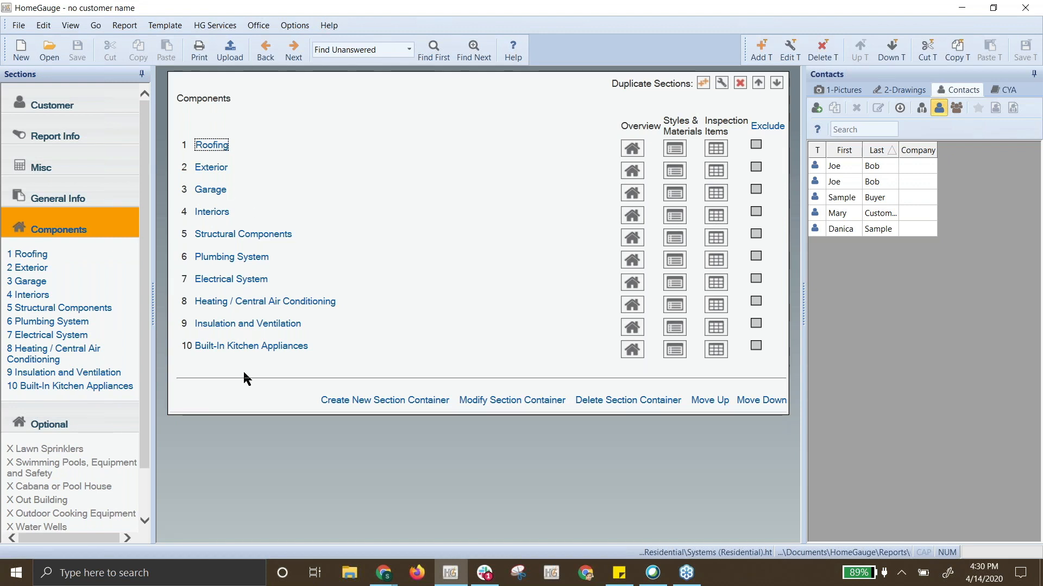
{"action": "left_click", "coordinate": [1034, 179]}
{"action": "left_click", "coordinate": [1011, 211]}
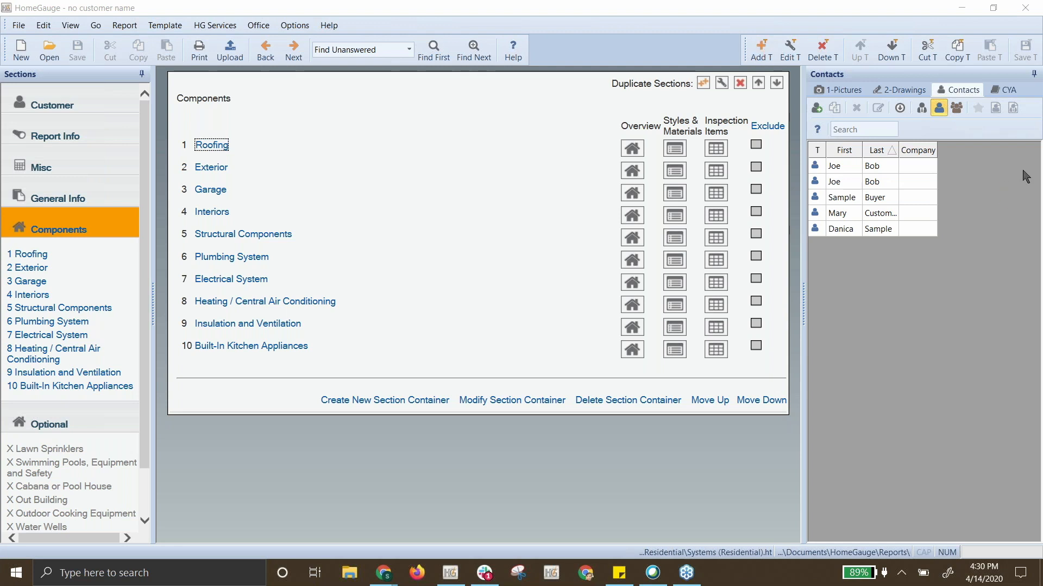
{"action": "left_click", "coordinate": [761, 50]}
{"action": "type", "text": "Home Tour"}
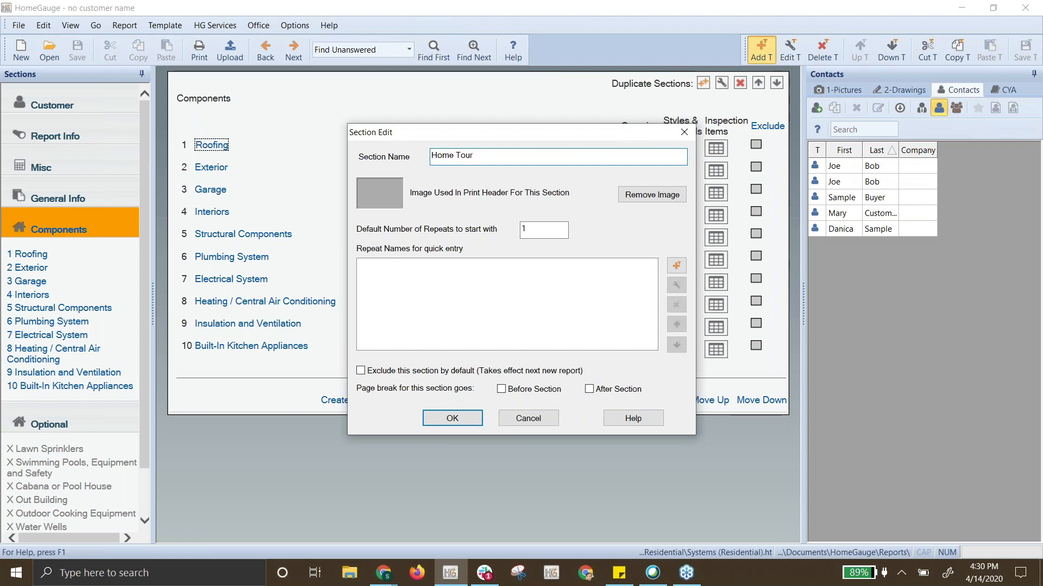
{"action": "left_click", "coordinate": [459, 421]}
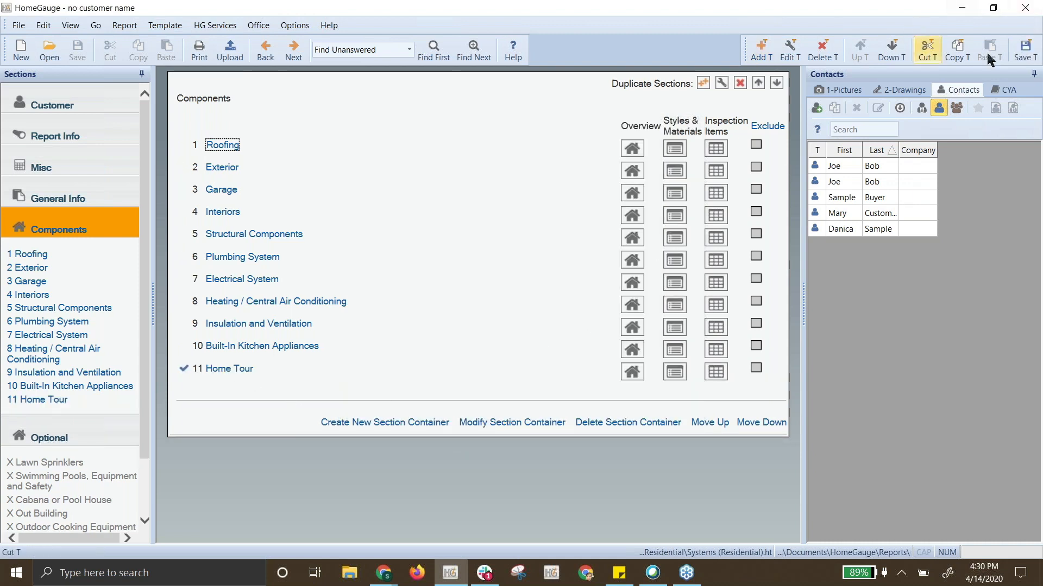
{"action": "left_click_drag", "start_coordinate": [745, 48], "coordinate": [650, 49]}
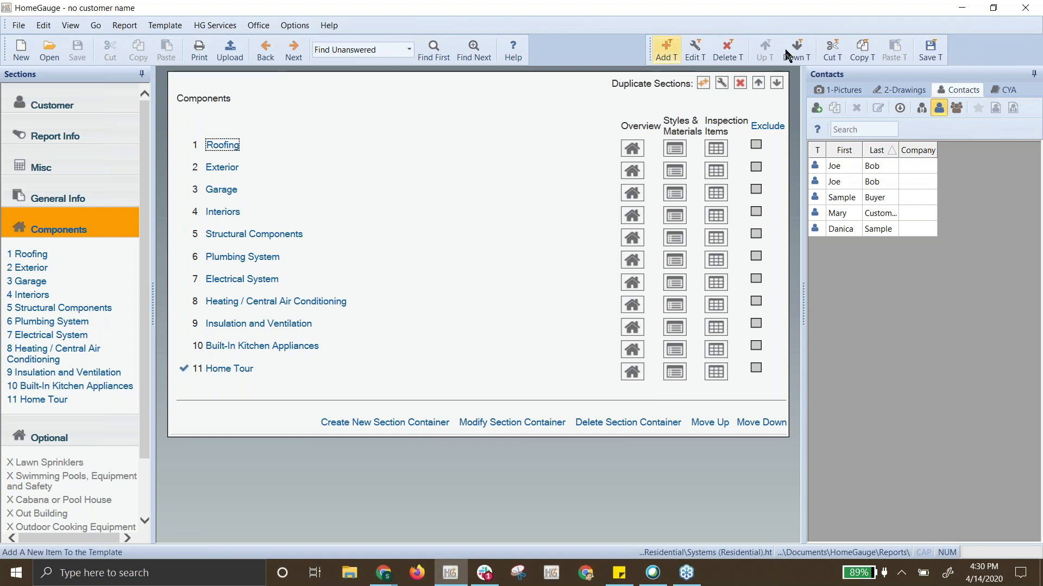
{"action": "left_click", "coordinate": [928, 54]}
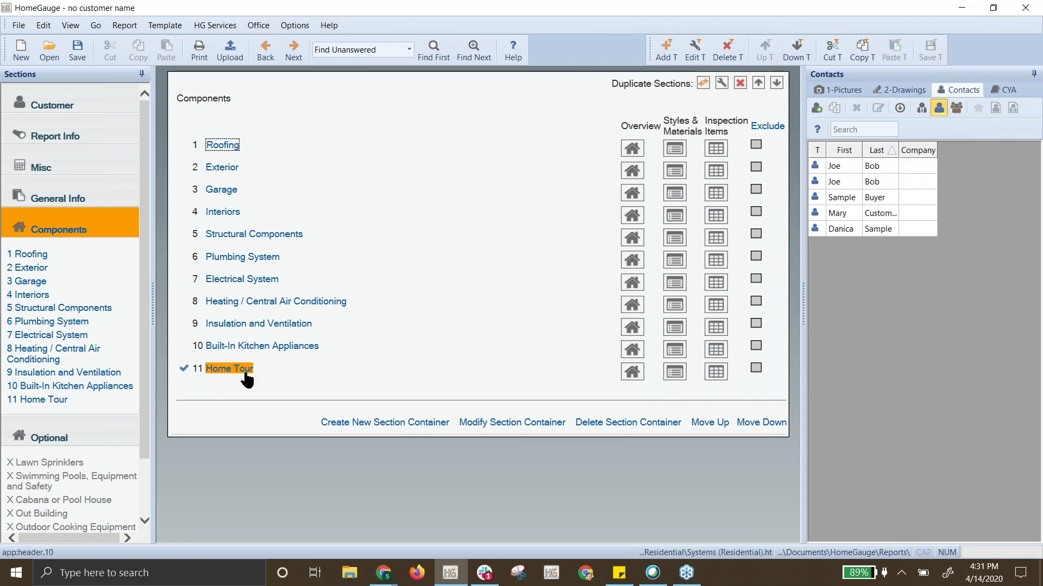
Add an inspection item named "360 Photos" to the Home Tour section and save the template.
{"action": "left_click", "coordinate": [36, 402]}
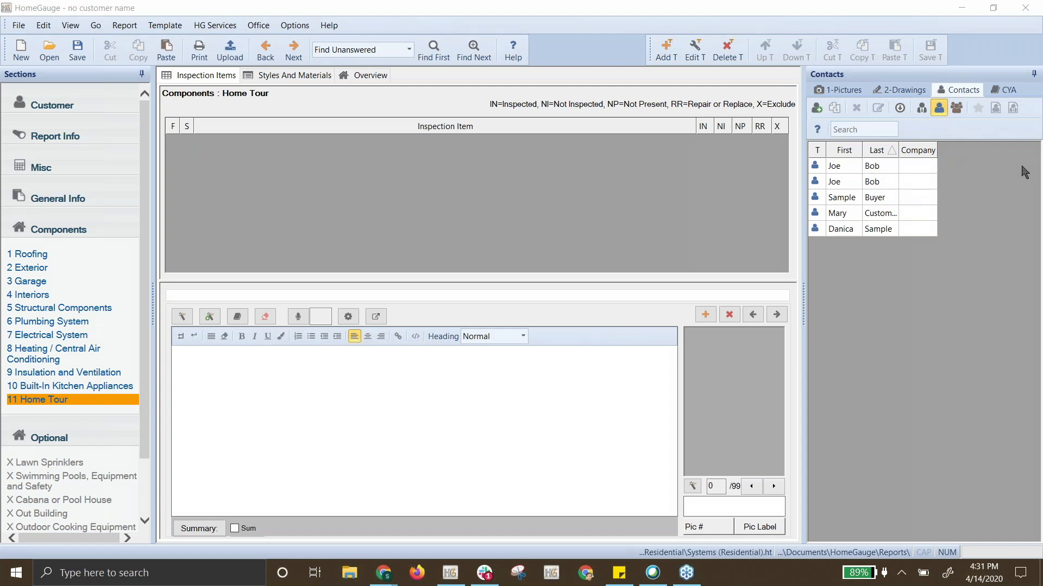
{"action": "left_click", "coordinate": [667, 51]}
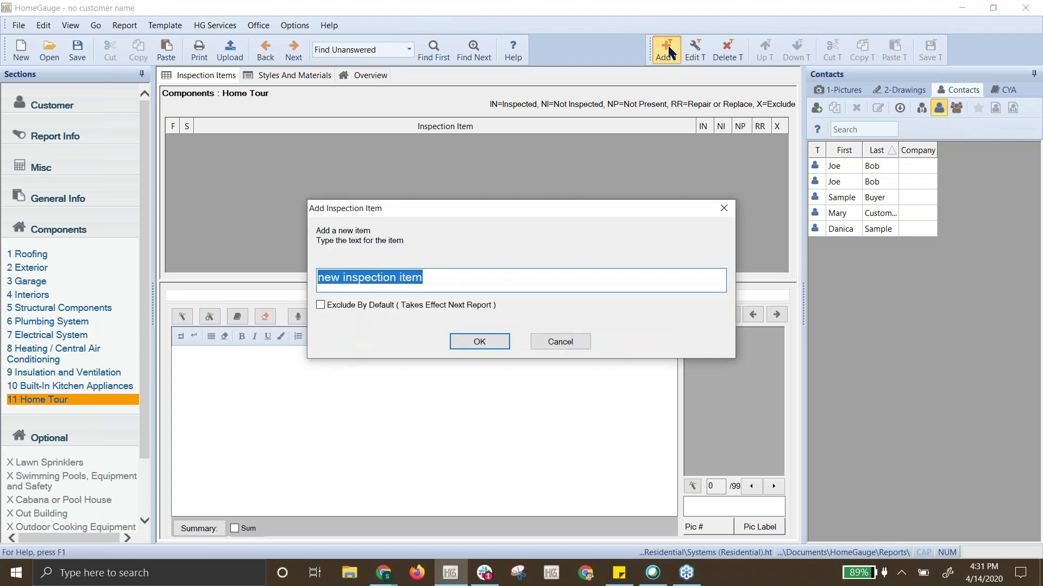
{"action": "type", "text": "36"}
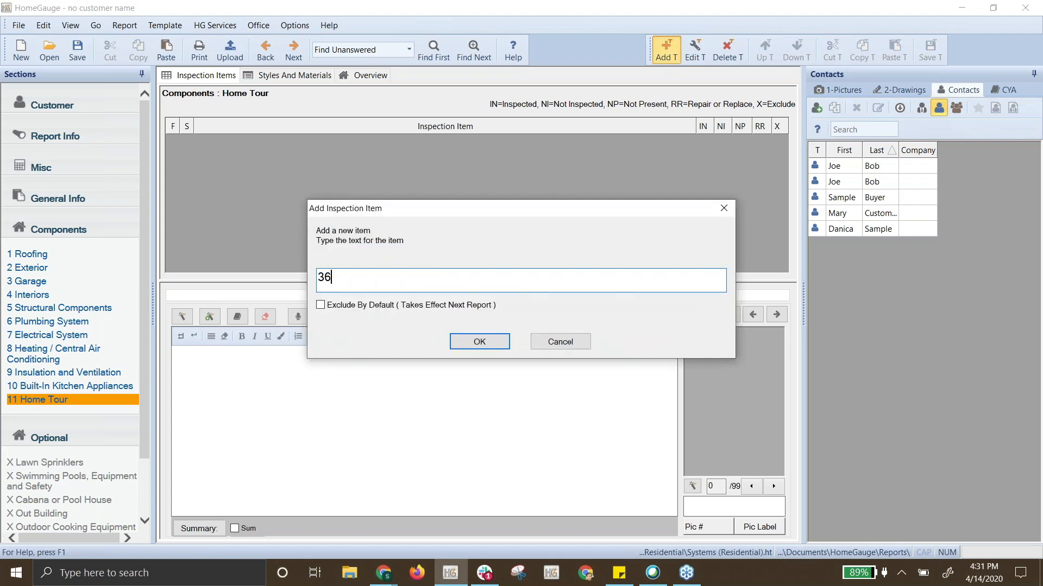
{"action": "type", "text": "0 Photos"}
{"action": "left_click", "coordinate": [465, 342]}
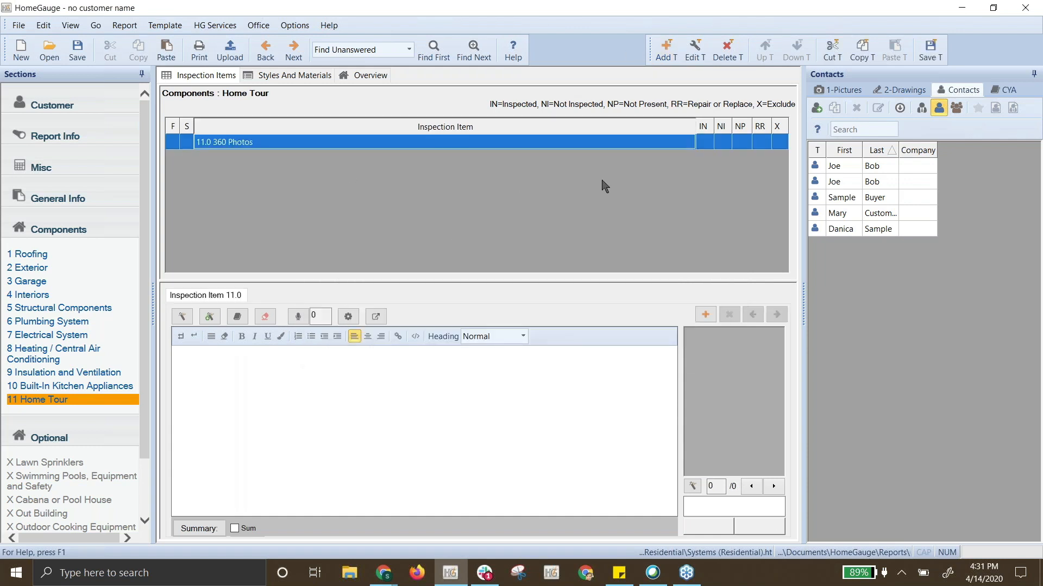
{"action": "left_click", "coordinate": [930, 54]}
{"action": "left_click", "coordinate": [1037, 169]}
{"action": "left_click", "coordinate": [979, 206]}
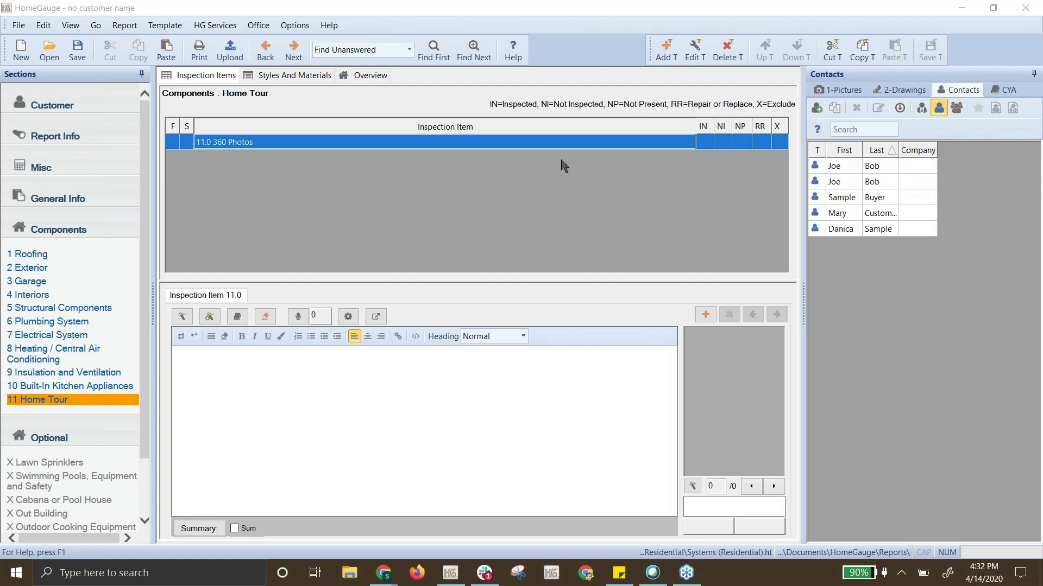
Open the template's column headers for editing, for the Home Tour section only.
{"action": "left_click", "coordinate": [177, 26]}
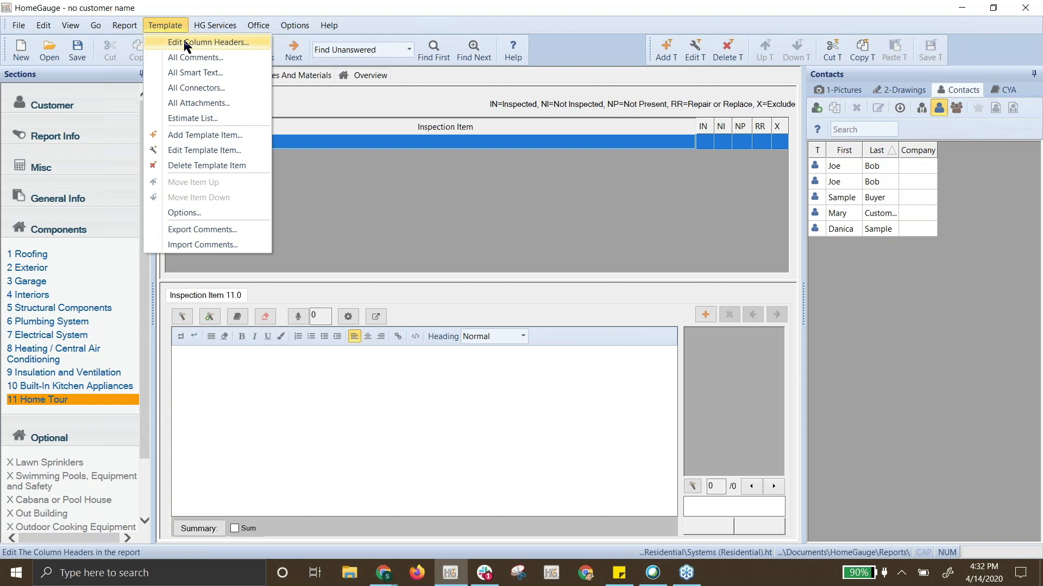
{"action": "left_click", "coordinate": [185, 44]}
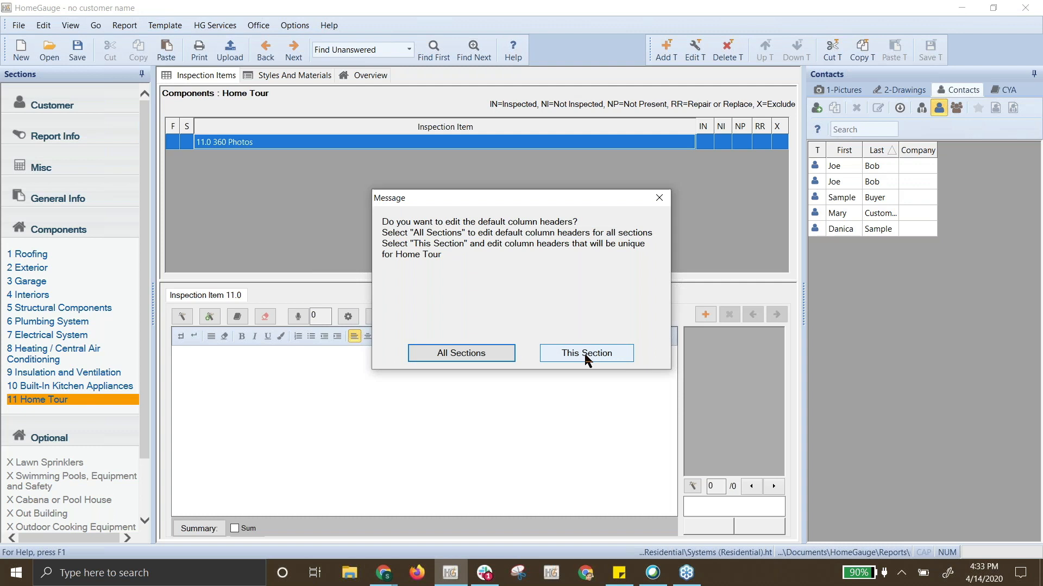
{"action": "left_click", "coordinate": [605, 359]}
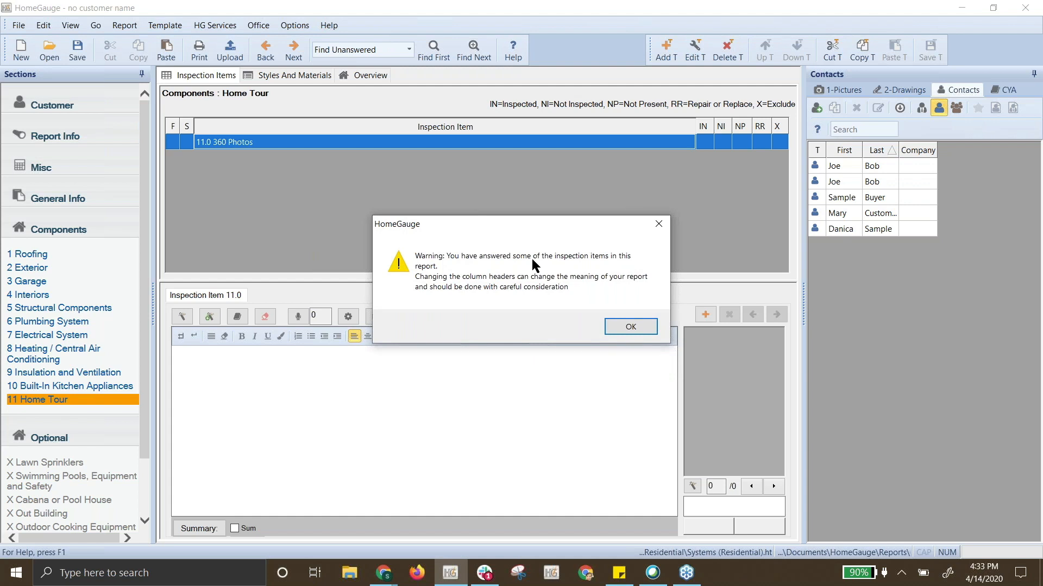
{"action": "left_click", "coordinate": [631, 327]}
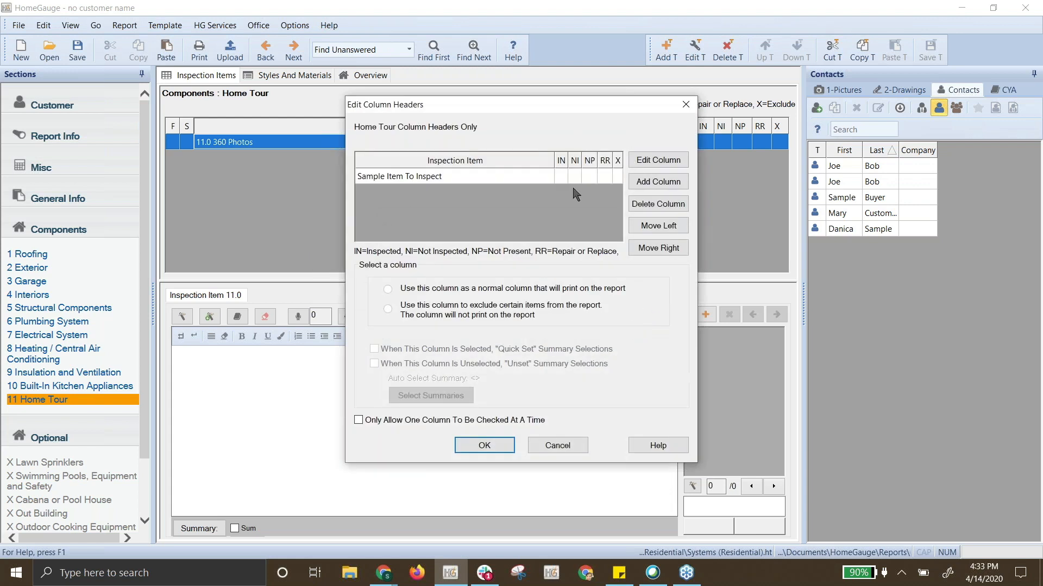
{"action": "left_click", "coordinate": [1032, 172]}
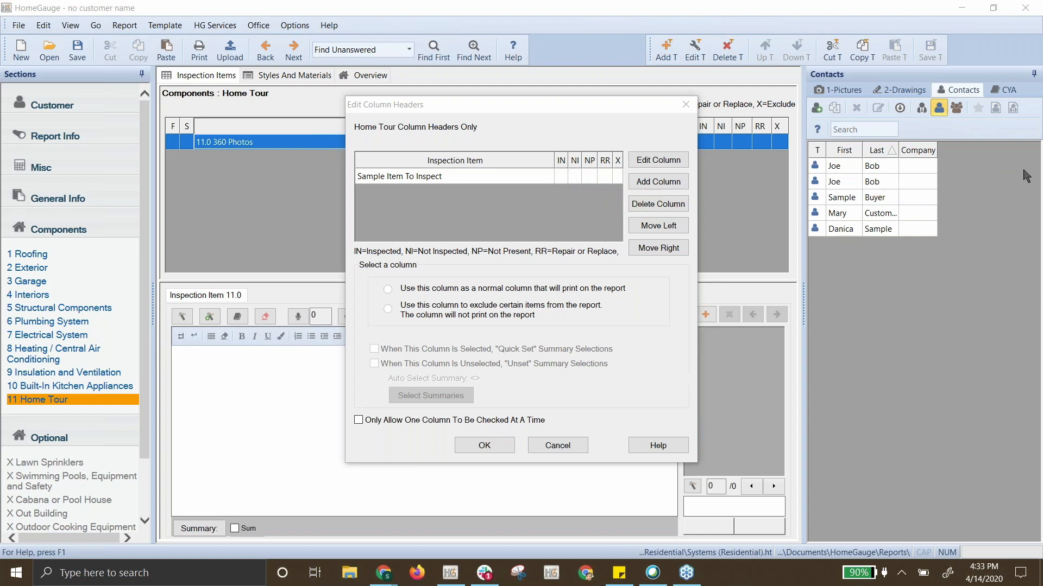
Delete the IN (Inspected) and NI (Not Inspected) columns from the Home Tour column headers.
{"action": "left_click", "coordinate": [560, 177]}
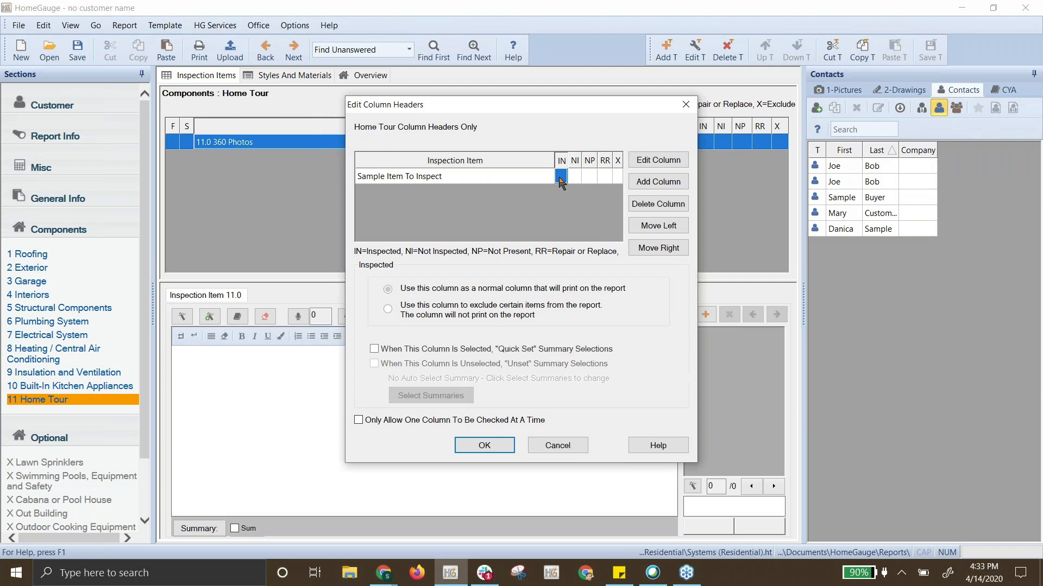
{"action": "left_click", "coordinate": [654, 205]}
{"action": "left_click", "coordinate": [565, 326]}
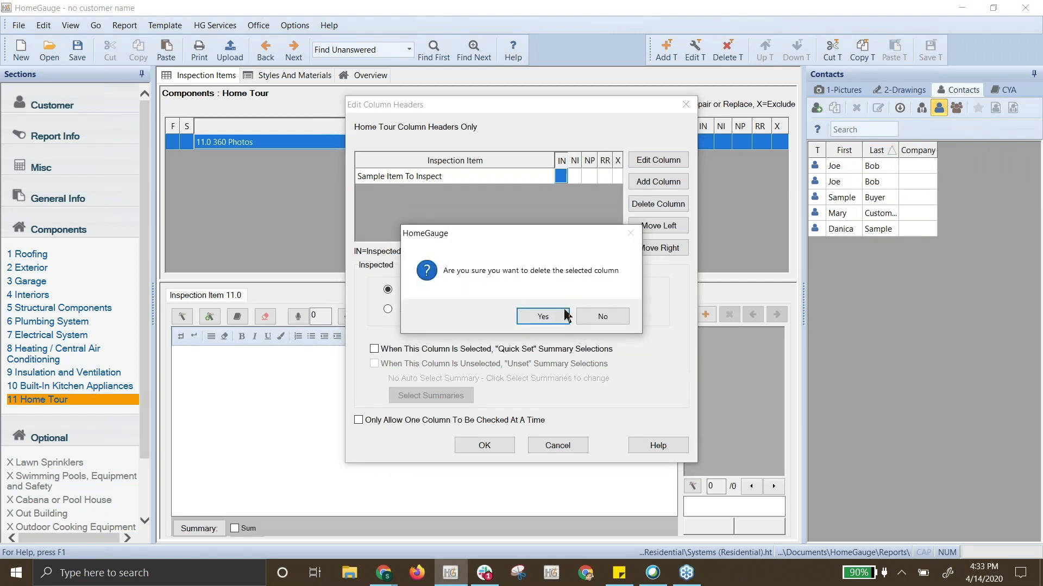
{"action": "left_click", "coordinate": [565, 312]}
{"action": "left_click", "coordinate": [574, 177]}
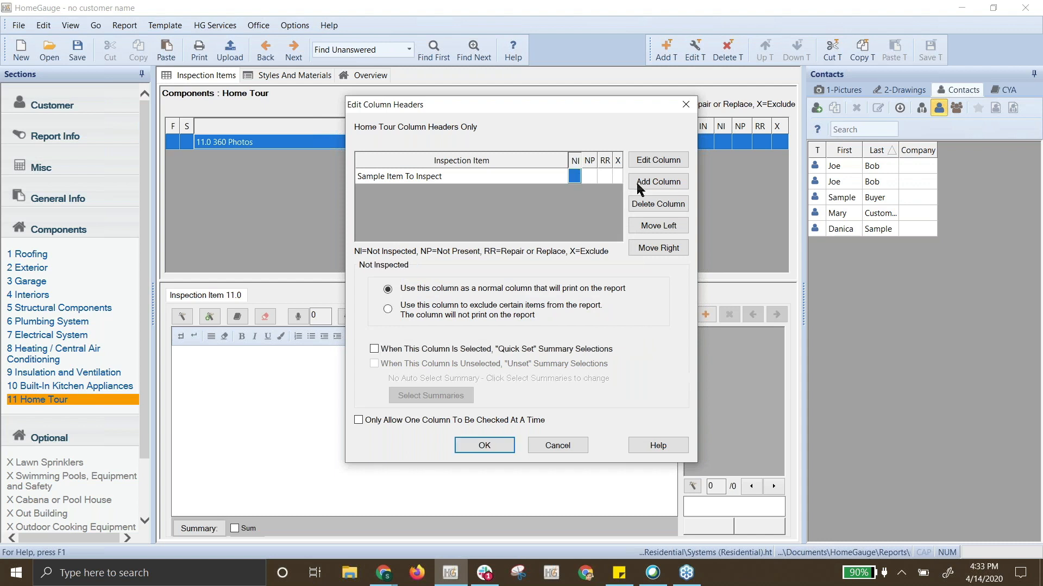
{"action": "left_click", "coordinate": [654, 204]}
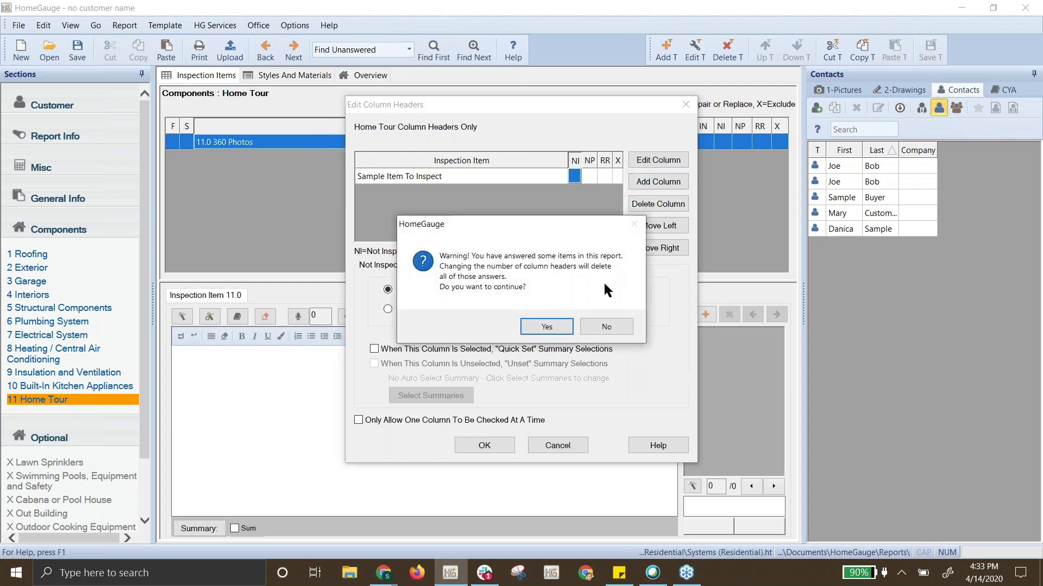
{"action": "left_click", "coordinate": [559, 326]}
{"action": "left_click", "coordinate": [560, 320]}
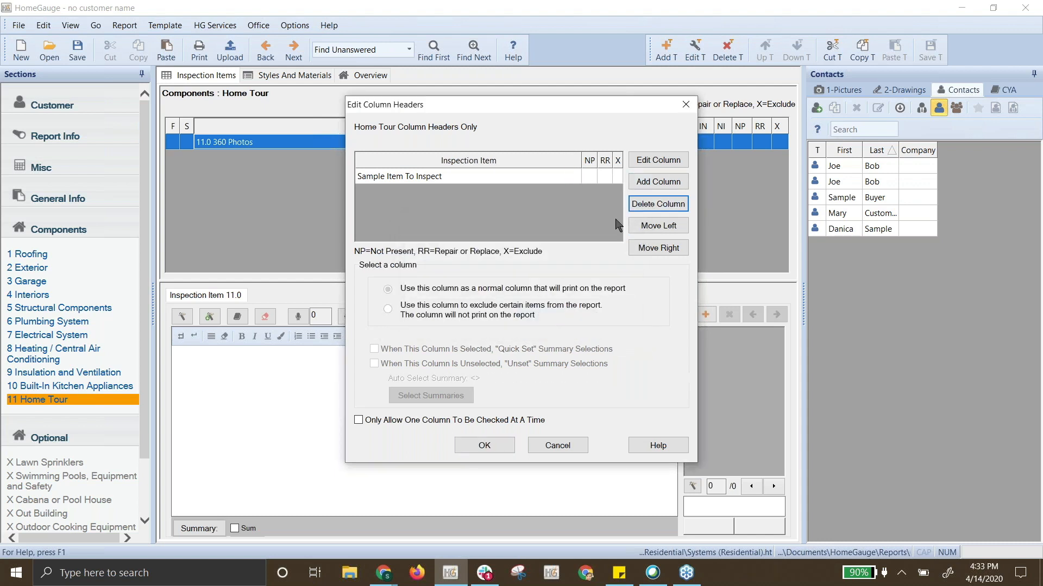
Delete the NP (Not Present) and RR (Repair or Replace) columns from the Home Tour column headers.
{"action": "left_click", "coordinate": [589, 176]}
{"action": "left_click", "coordinate": [654, 204]}
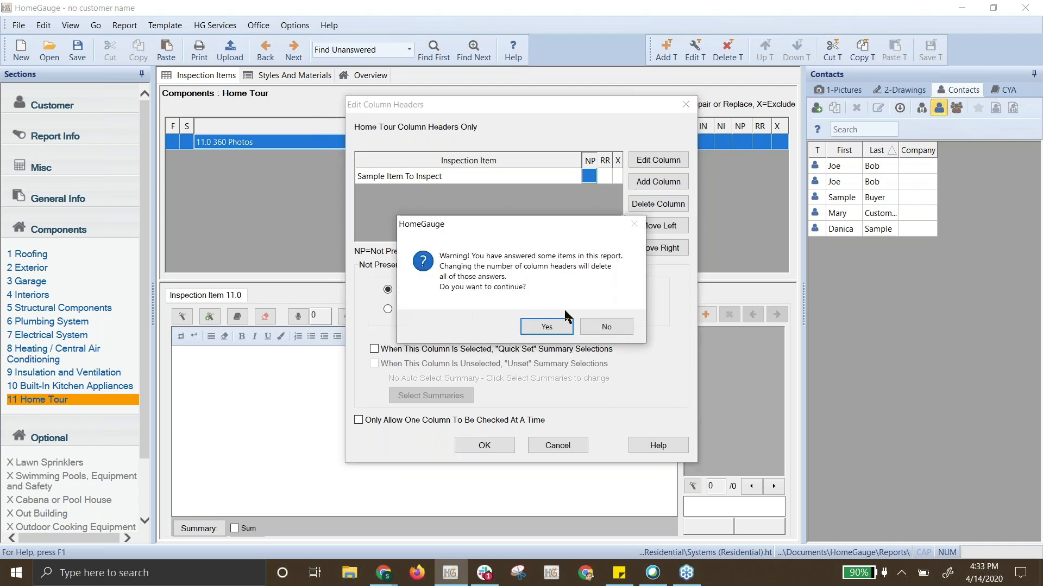
{"action": "left_click", "coordinate": [548, 327]}
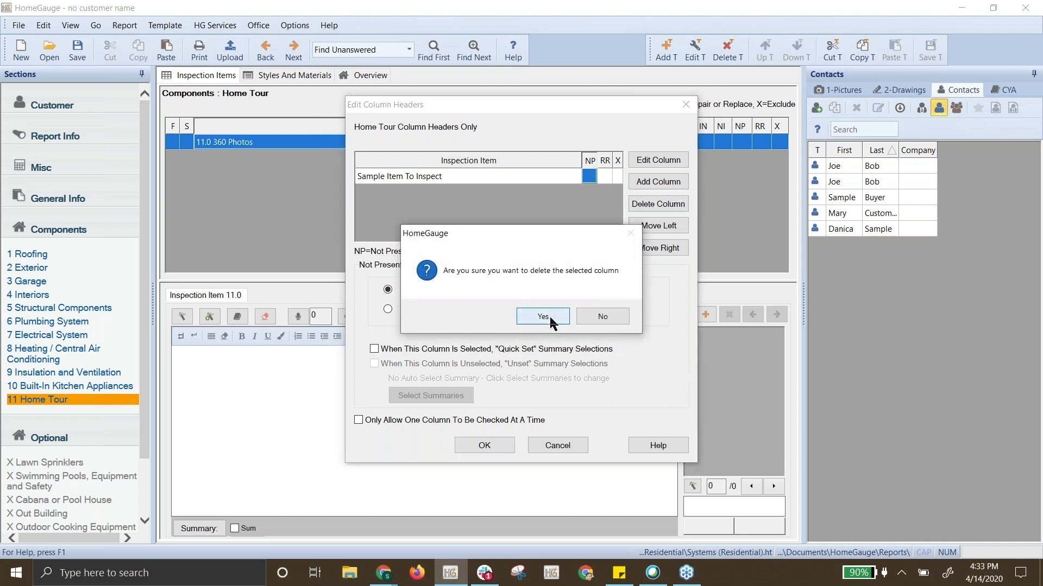
{"action": "left_click", "coordinate": [549, 322]}
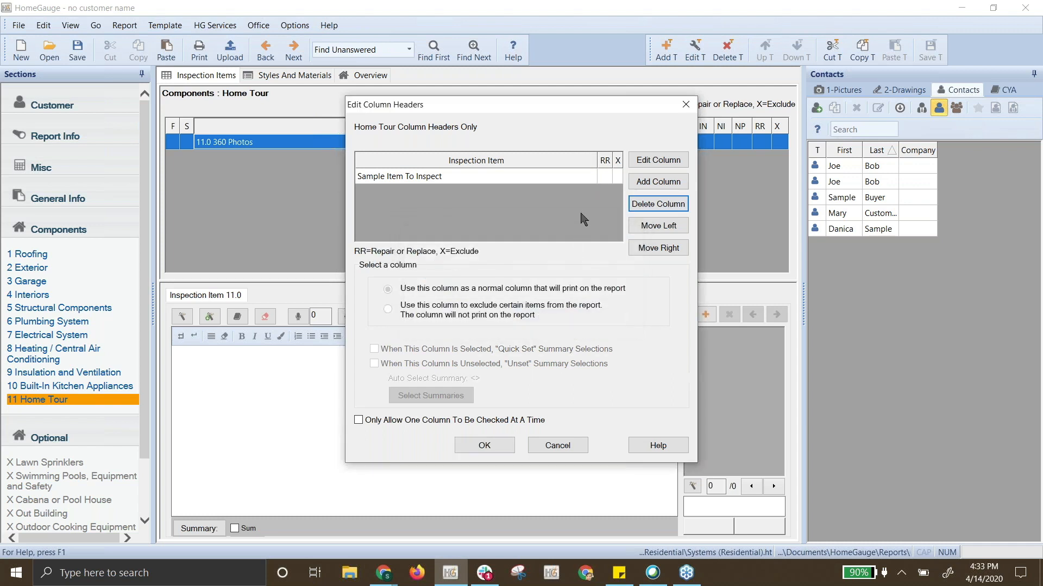
{"action": "left_click", "coordinate": [652, 205]}
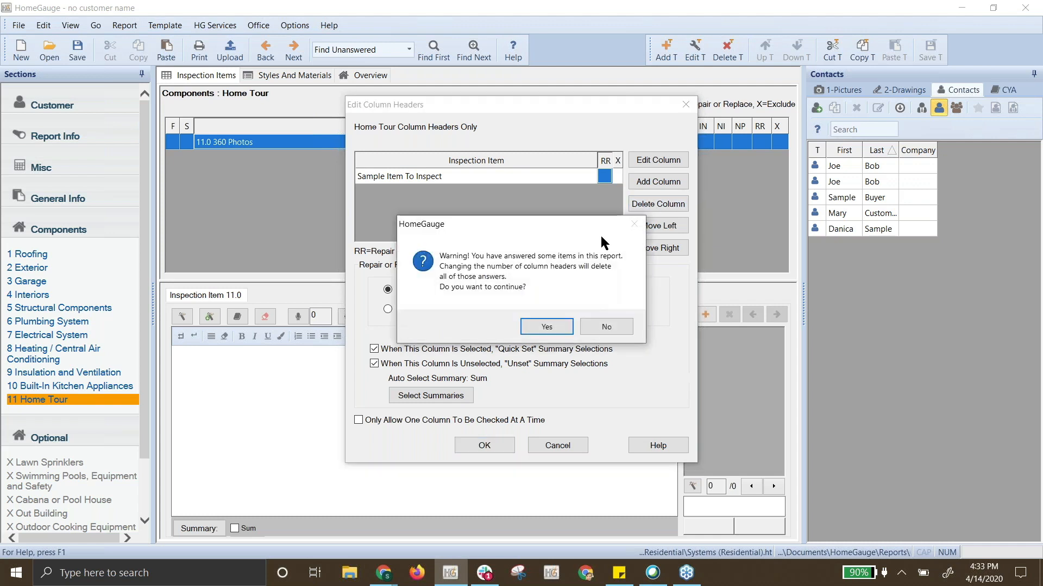
{"action": "left_click", "coordinate": [547, 325]}
{"action": "left_click", "coordinate": [549, 317]}
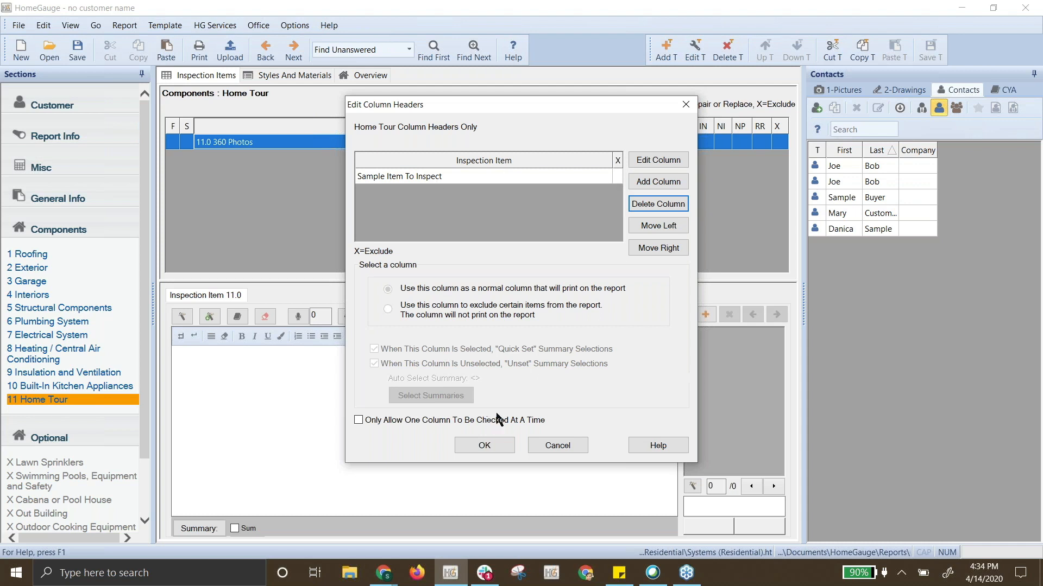
Apply the Home Tour column header changes, accept erasing the existing answers, and save the template.
{"action": "left_click", "coordinate": [495, 451]}
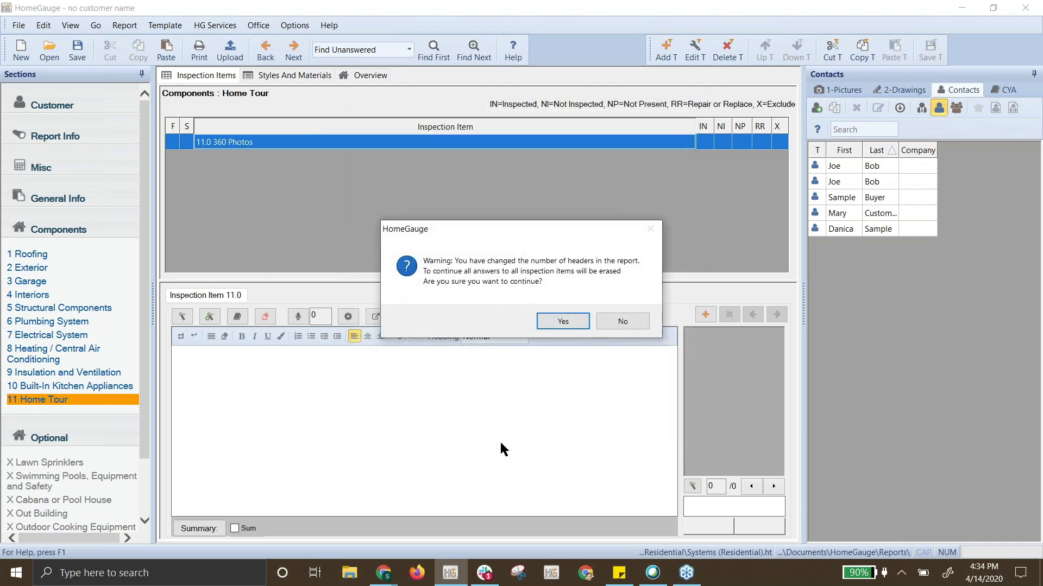
{"action": "left_click", "coordinate": [552, 321]}
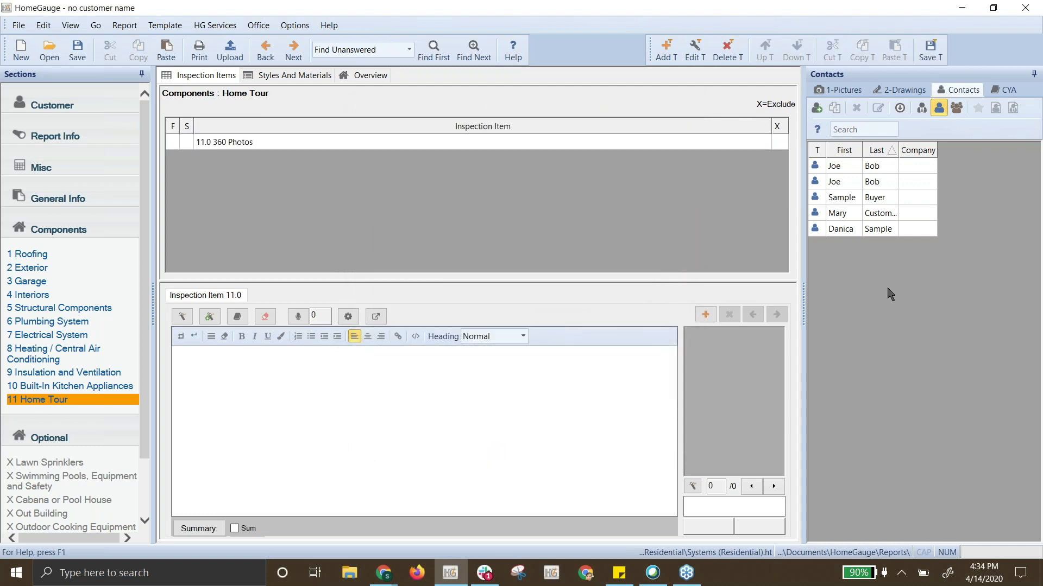
{"action": "left_click", "coordinate": [930, 48]}
Load the pictures from the 3 Day Trainingpics-15 folder and find the 360 photos among the thumbnails.
{"action": "left_click", "coordinate": [846, 91]}
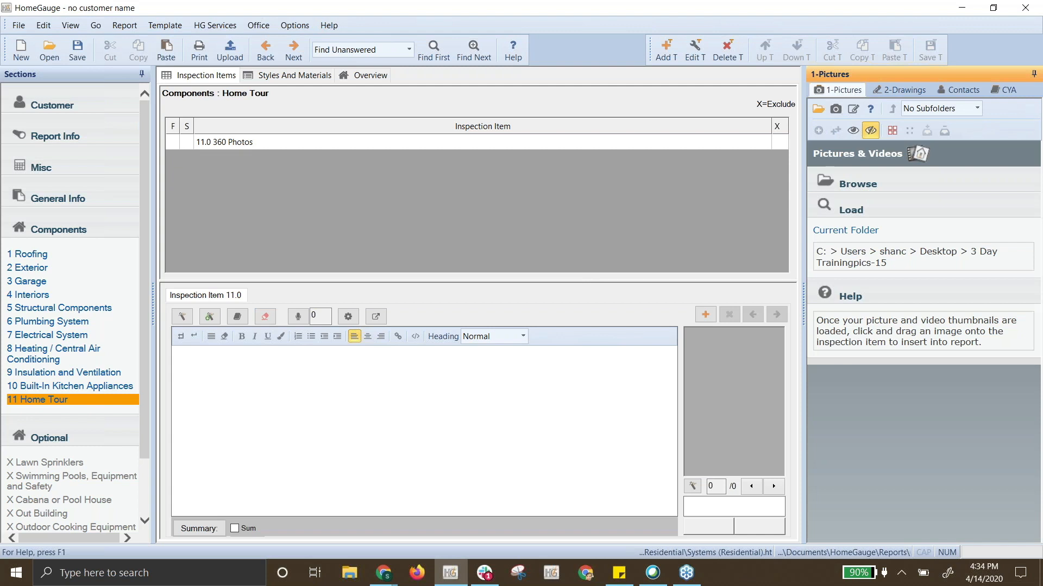
{"action": "left_click", "coordinate": [857, 216]}
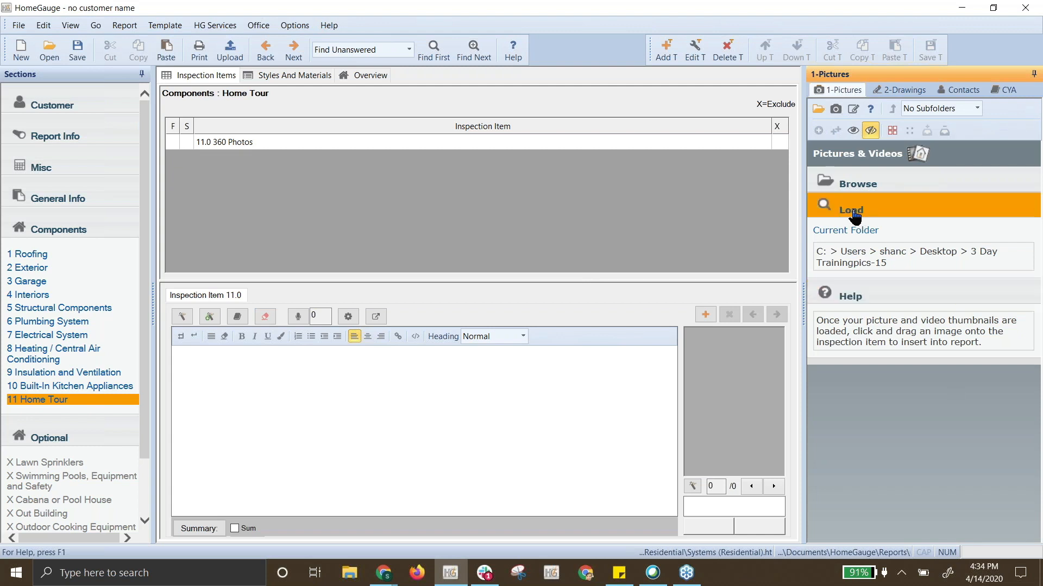
{"action": "scroll", "coordinate": [897, 402], "scroll_direction": "down", "scroll_amount": 6}
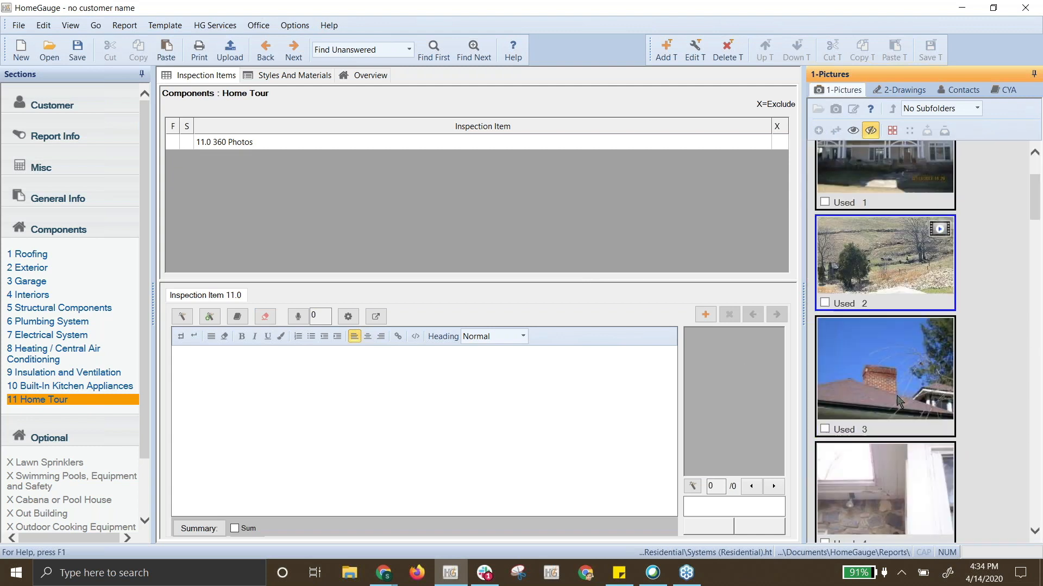
{"action": "scroll", "coordinate": [897, 401], "scroll_direction": "down", "scroll_amount": 15}
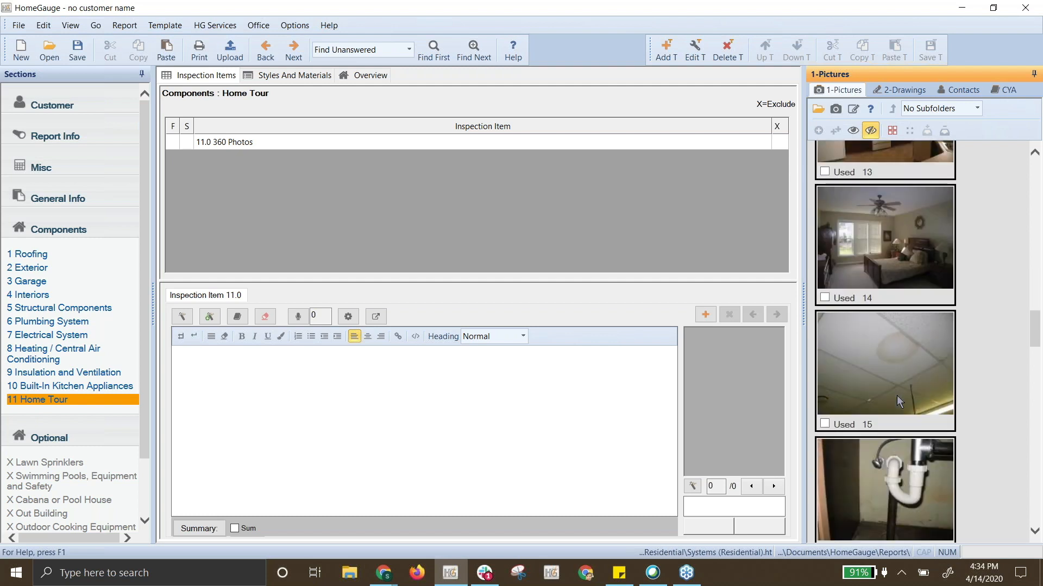
{"action": "scroll", "coordinate": [897, 402], "scroll_direction": "down", "scroll_amount": 15}
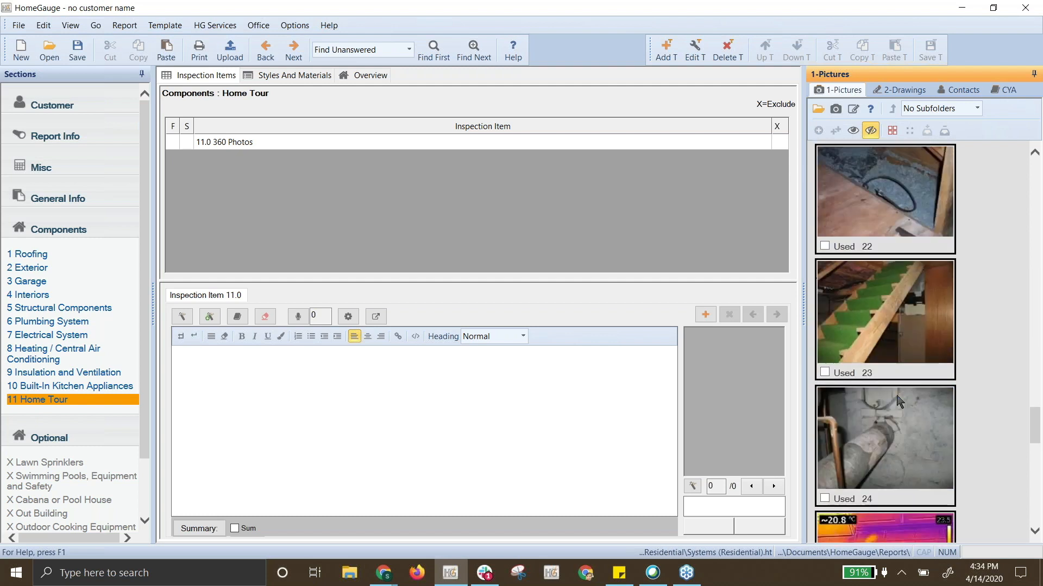
{"action": "scroll", "coordinate": [897, 402], "scroll_direction": "down", "scroll_amount": 3}
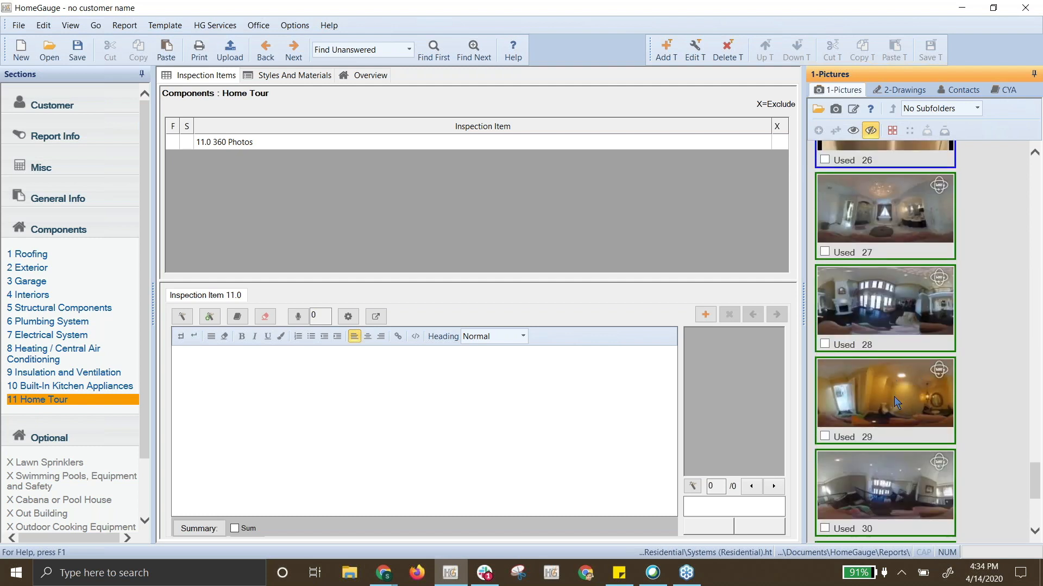
{"action": "left_click_drag", "start_coordinate": [888, 408], "coordinate": [731, 419]}
{"action": "left_click", "coordinate": [559, 382]}
{"action": "left_click", "coordinate": [31, 336]}
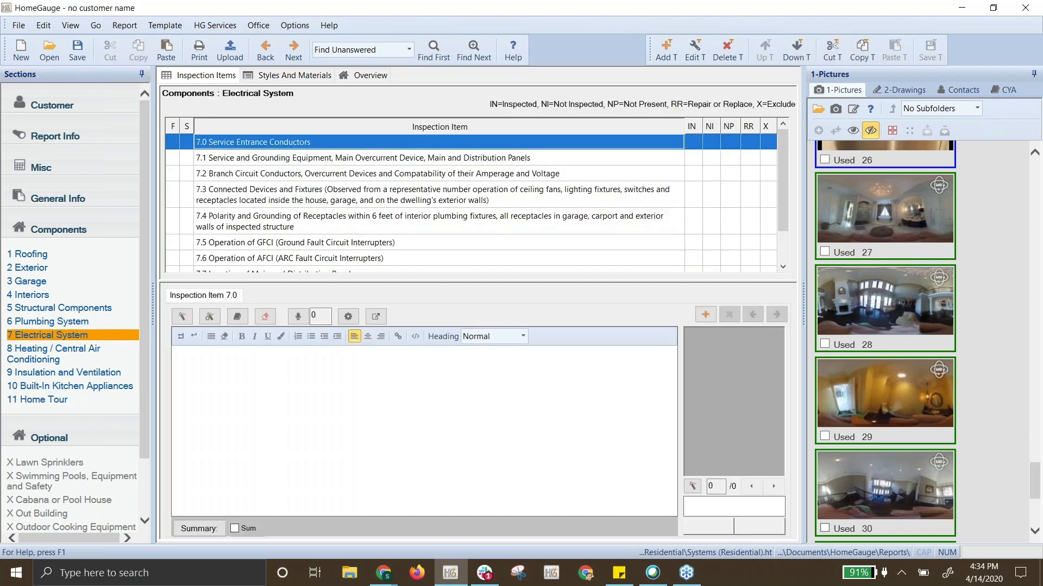
Insert 360 photo 28 into the Home Tour section's 360 Photos item and open its picture label for editing.
{"action": "left_click", "coordinate": [72, 400]}
{"action": "double_click", "coordinate": [849, 398]}
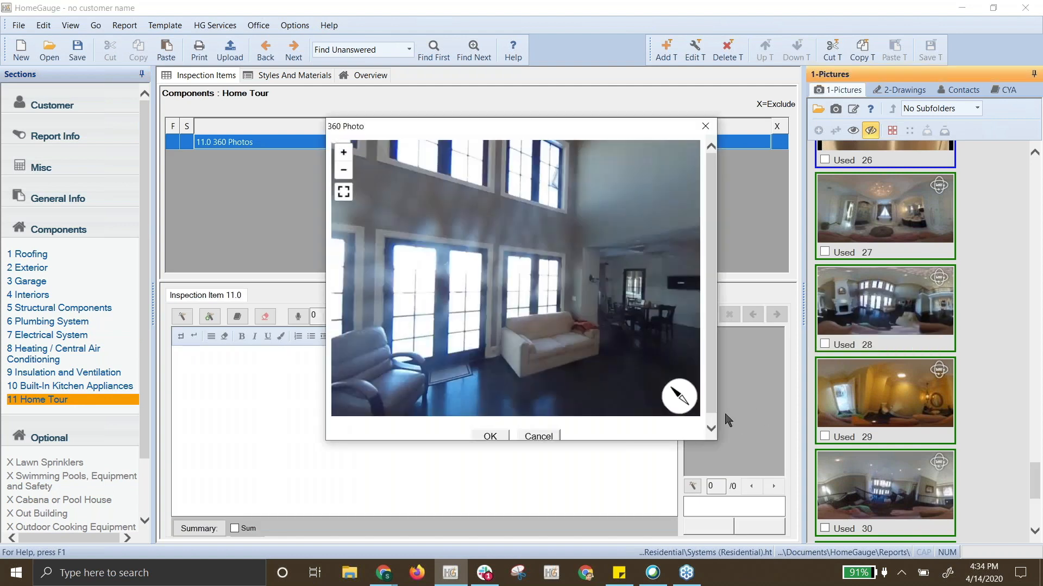
{"action": "left_click", "coordinate": [496, 437]}
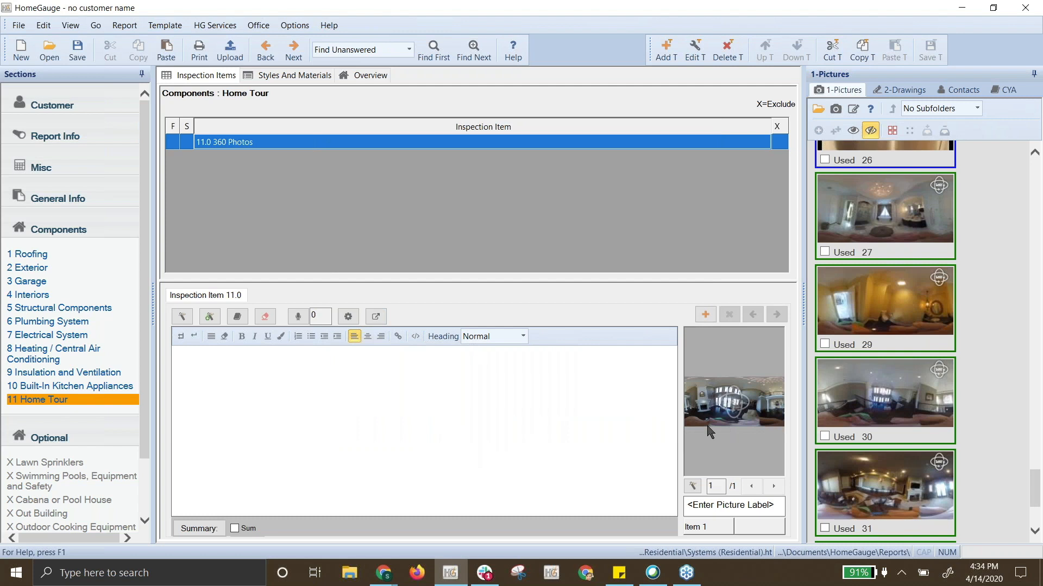
{"action": "left_click", "coordinate": [749, 504]}
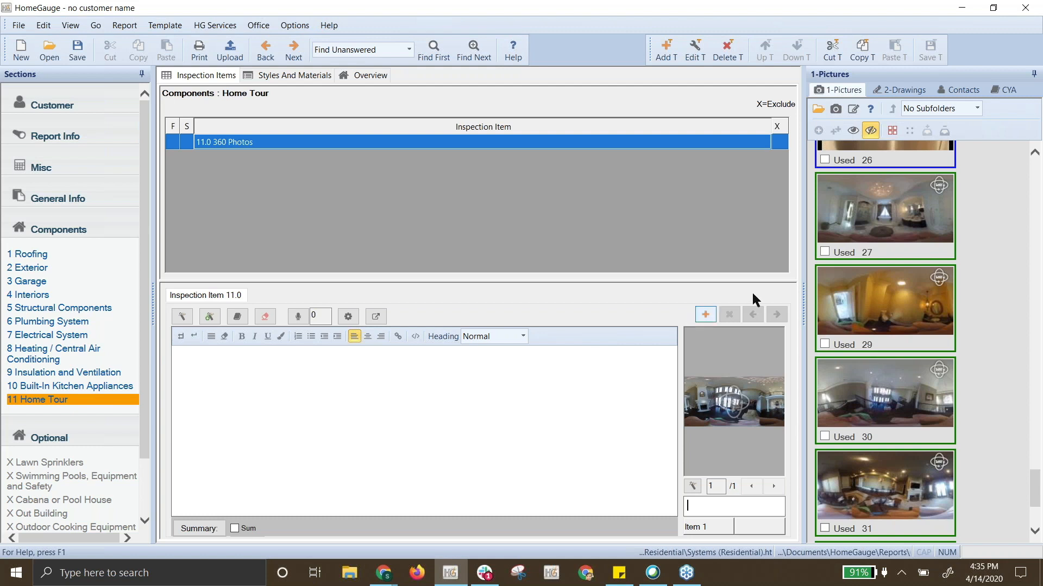
Close the program with the sample report still open.
{"action": "left_click", "coordinate": [1037, 48]}
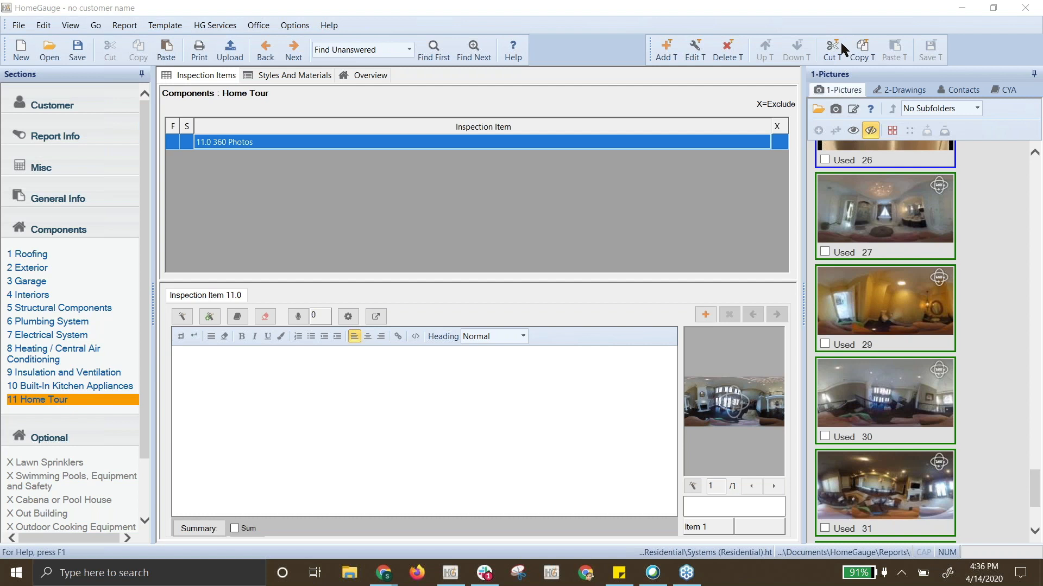
{"action": "left_click", "coordinate": [1025, 7]}
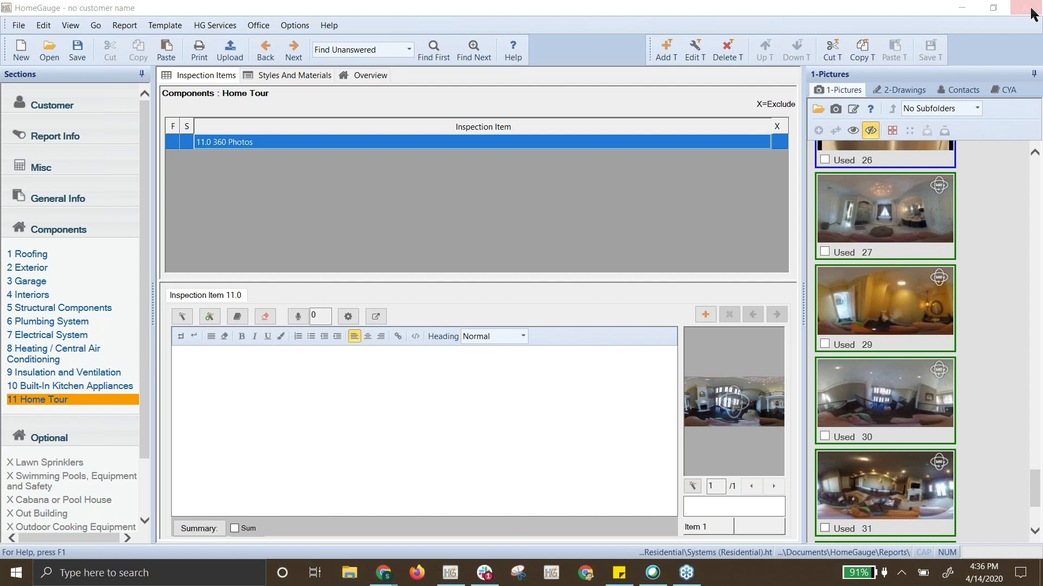
{"action": "left_click", "coordinate": [1030, 43]}
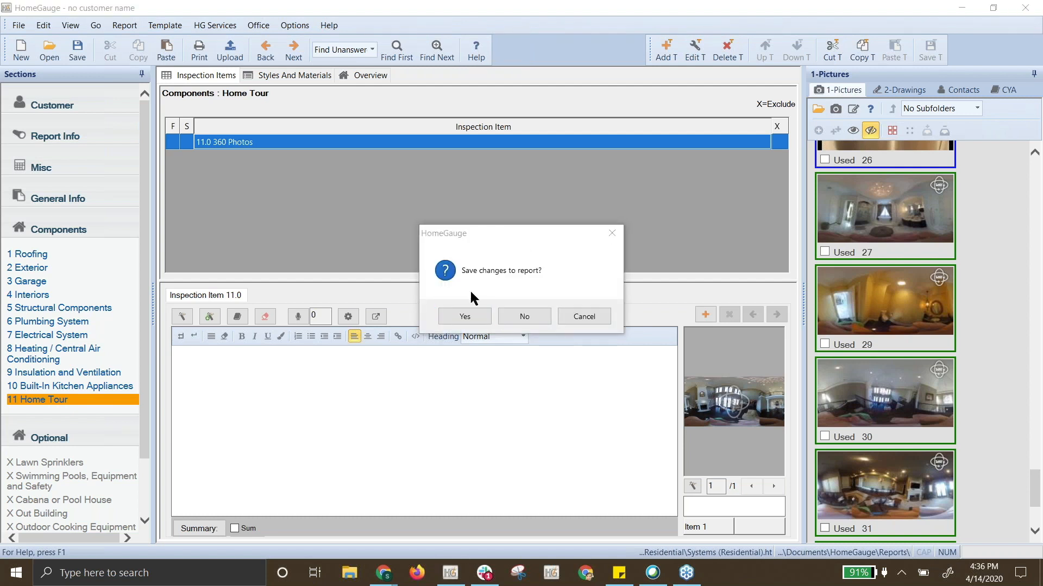